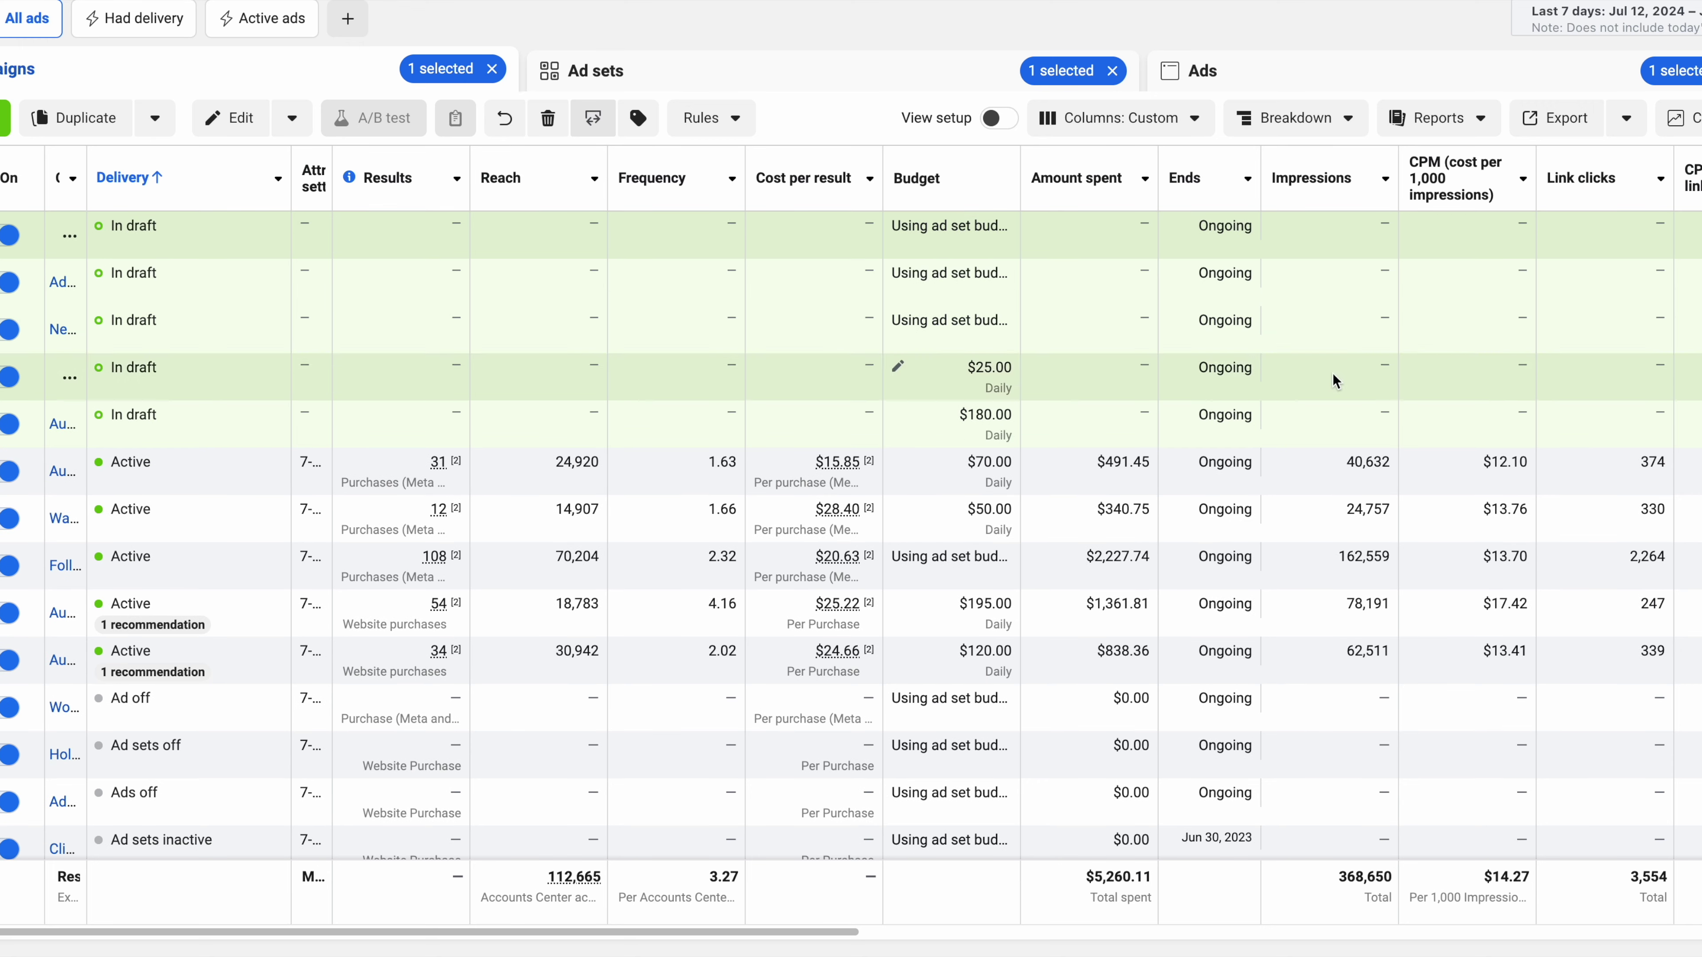
Step: Review the account's total spend, cost per action, purchases, ROAS and conversion value figures
left_click(1552, 33)
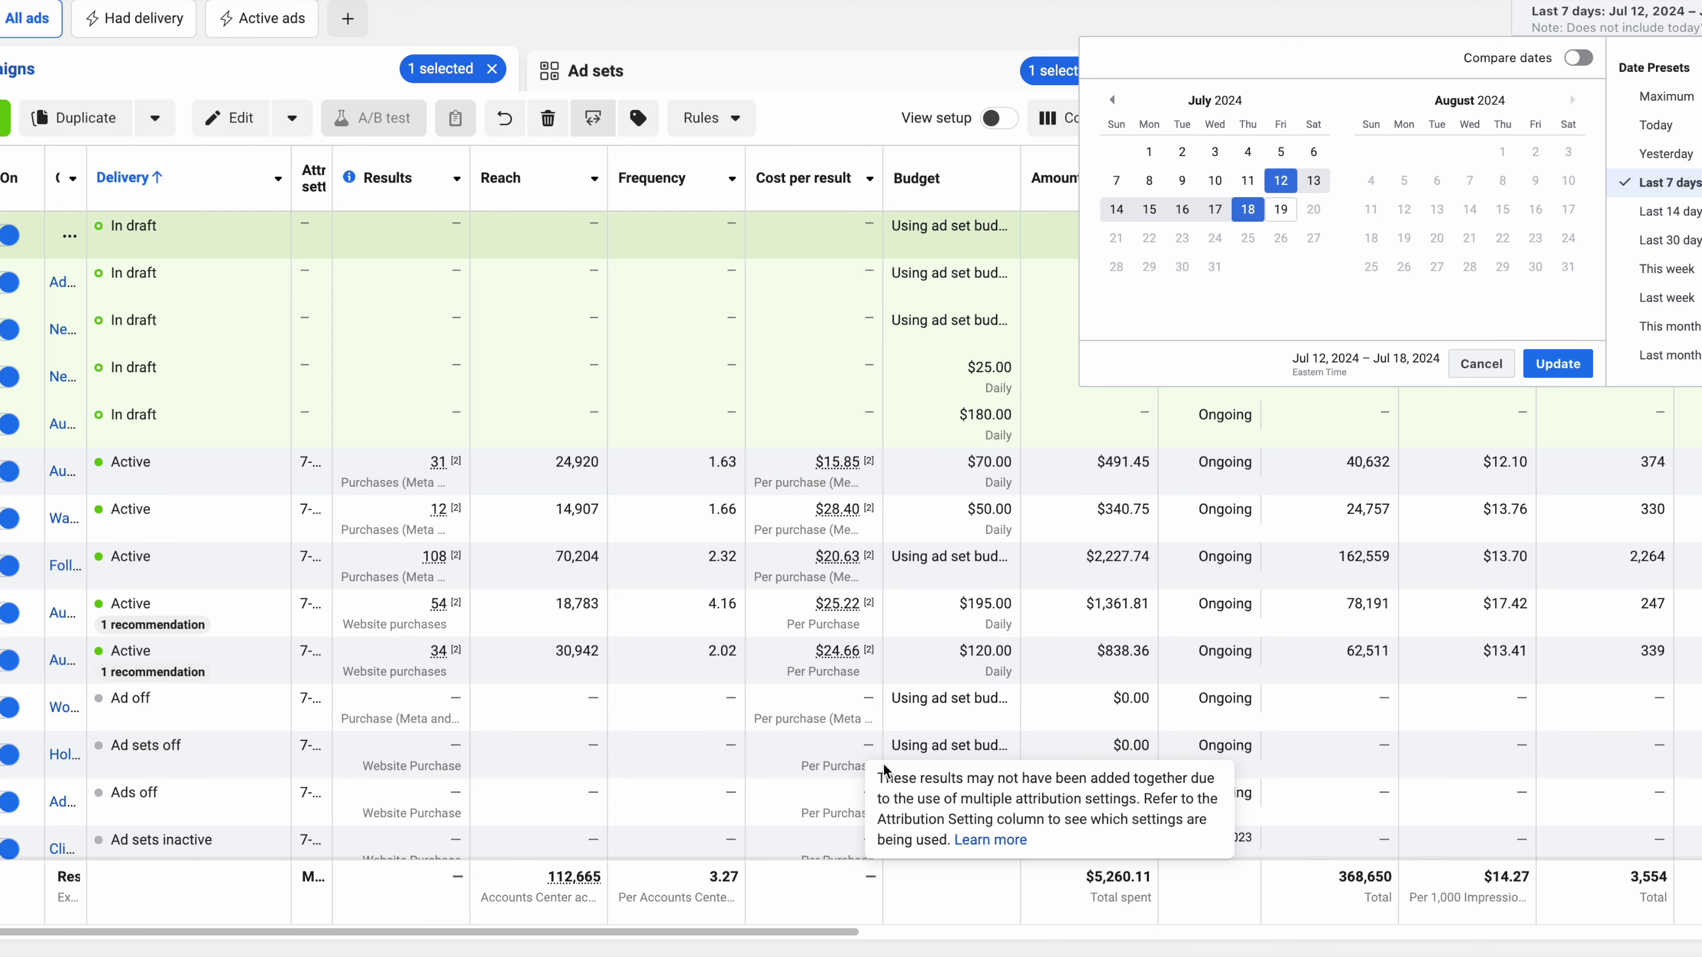
left_click_drag(1087, 876, 1143, 876)
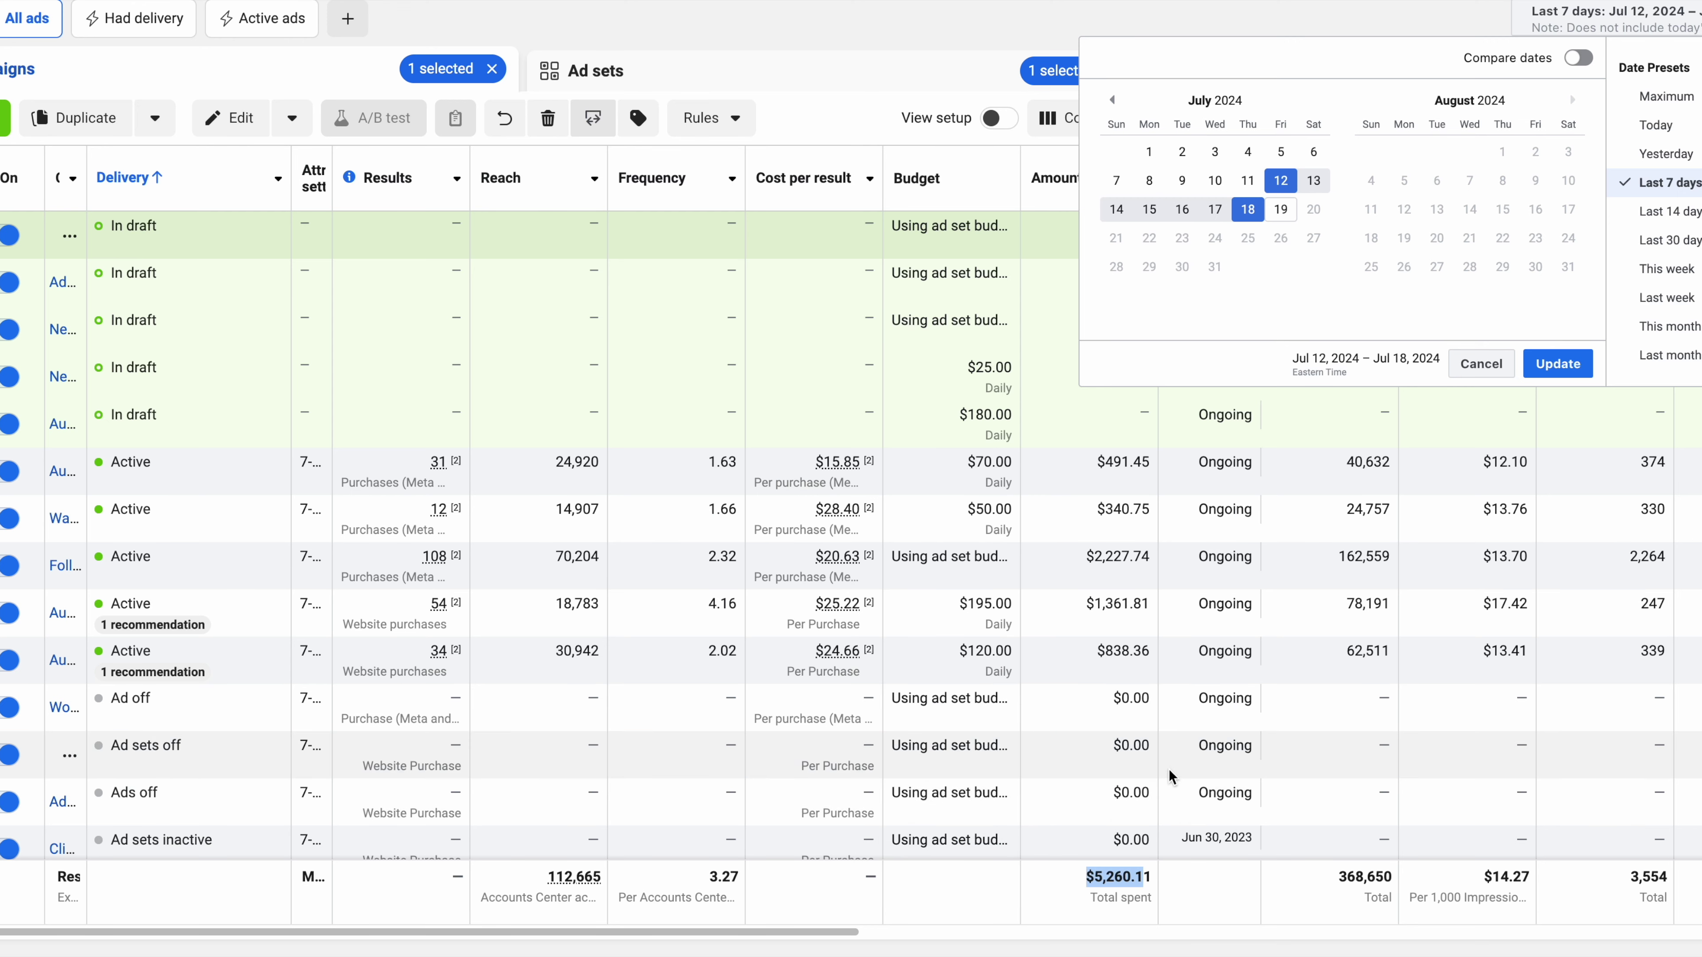
scroll(1099, 747, "right", 10)
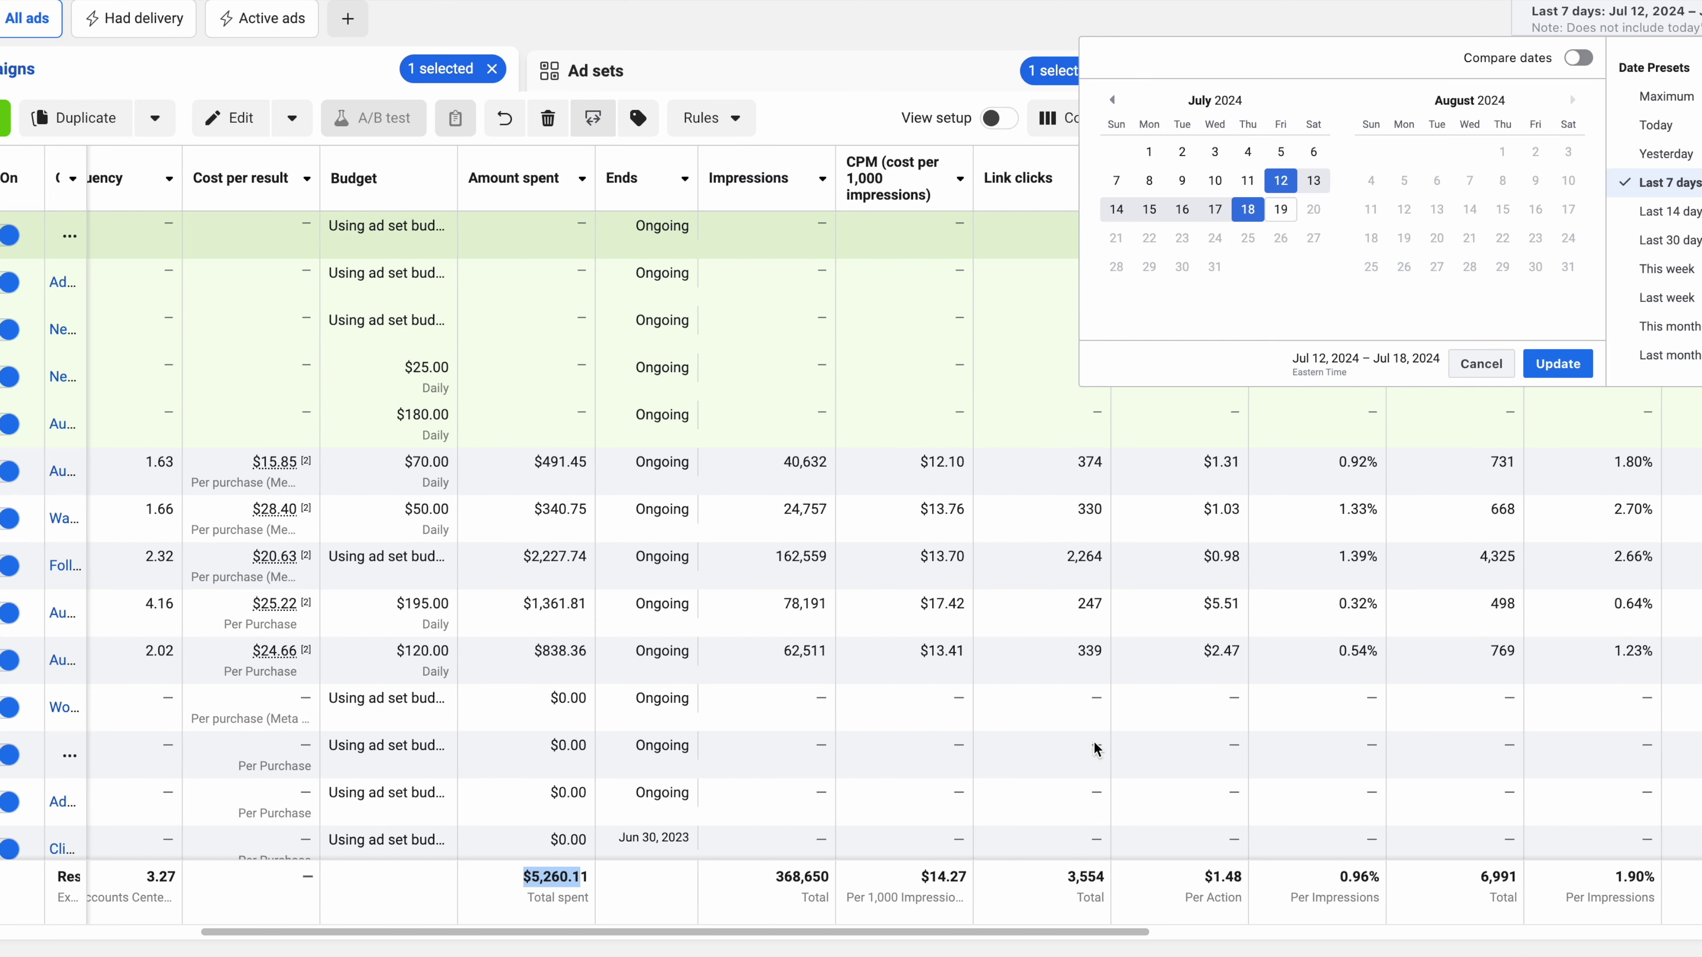
scroll(1096, 749, "right", 7)
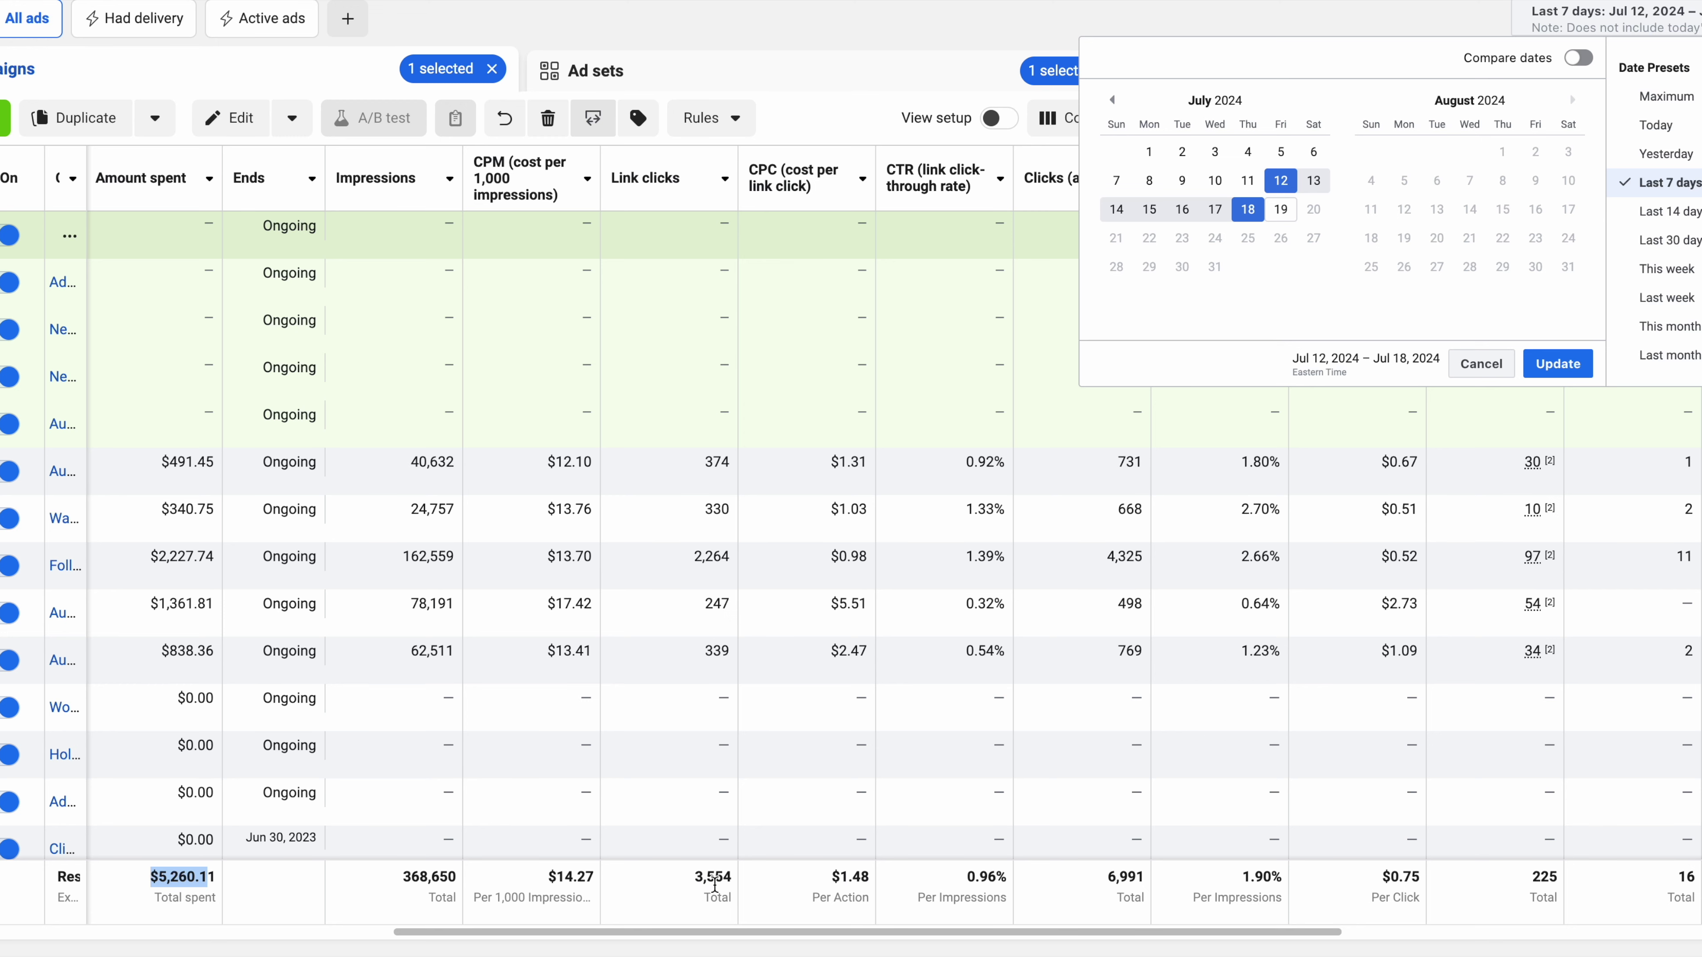
left_click_drag(831, 877, 869, 878)
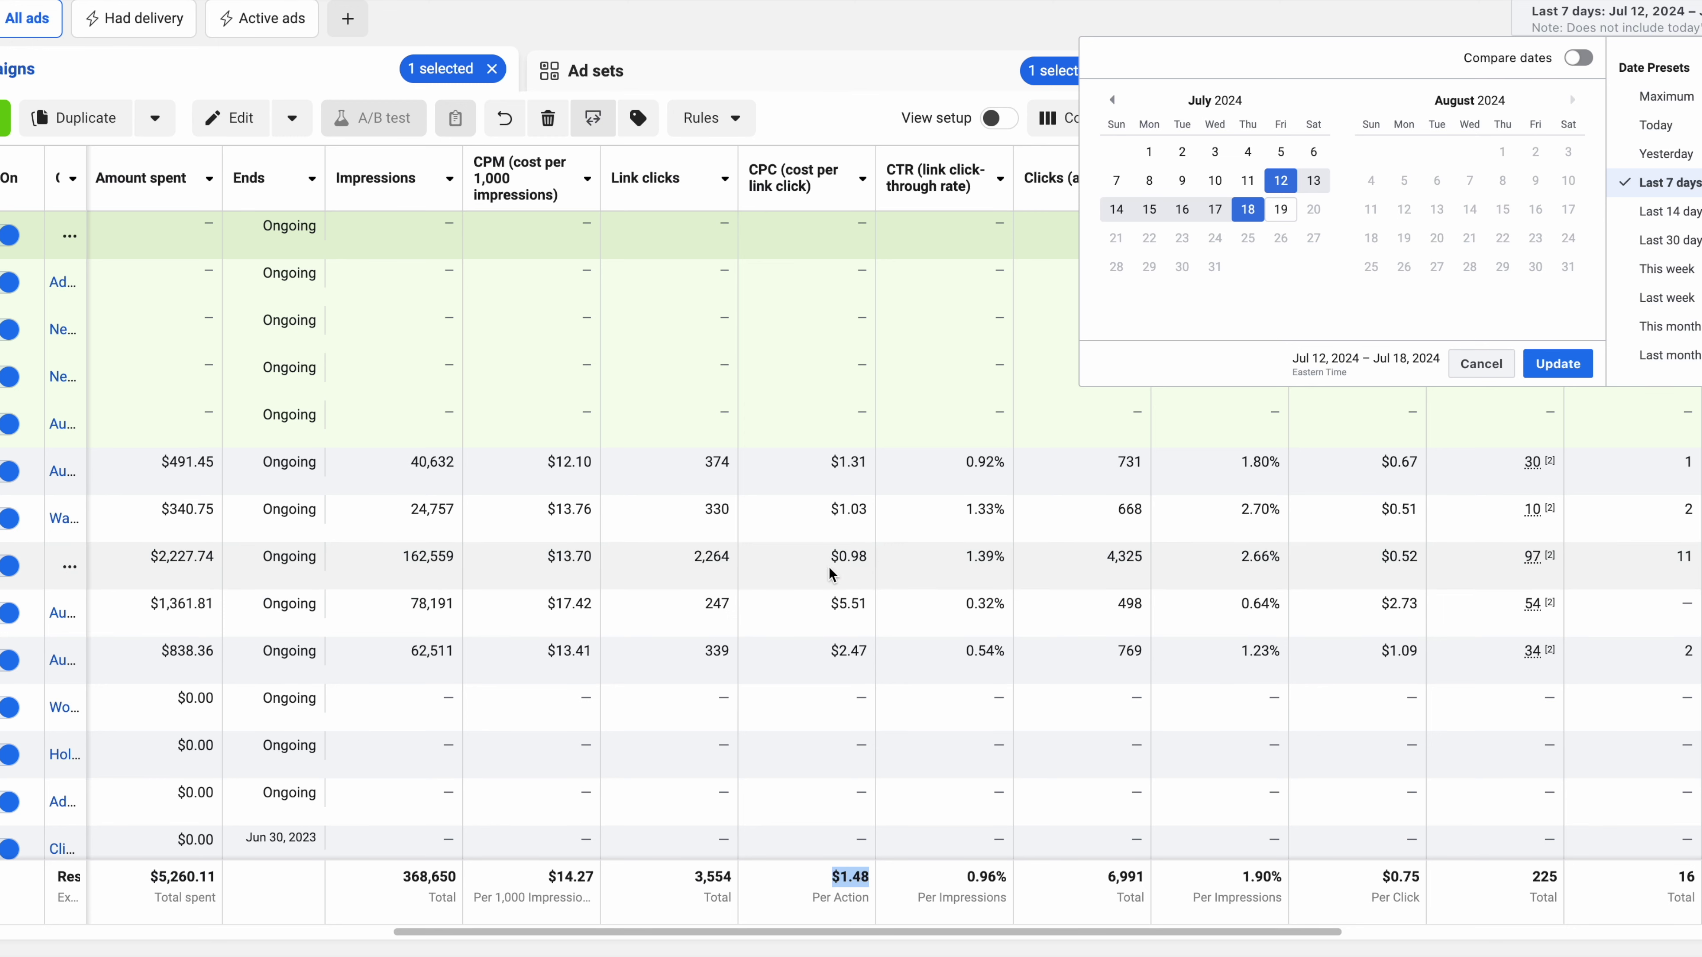
left_click(1479, 363)
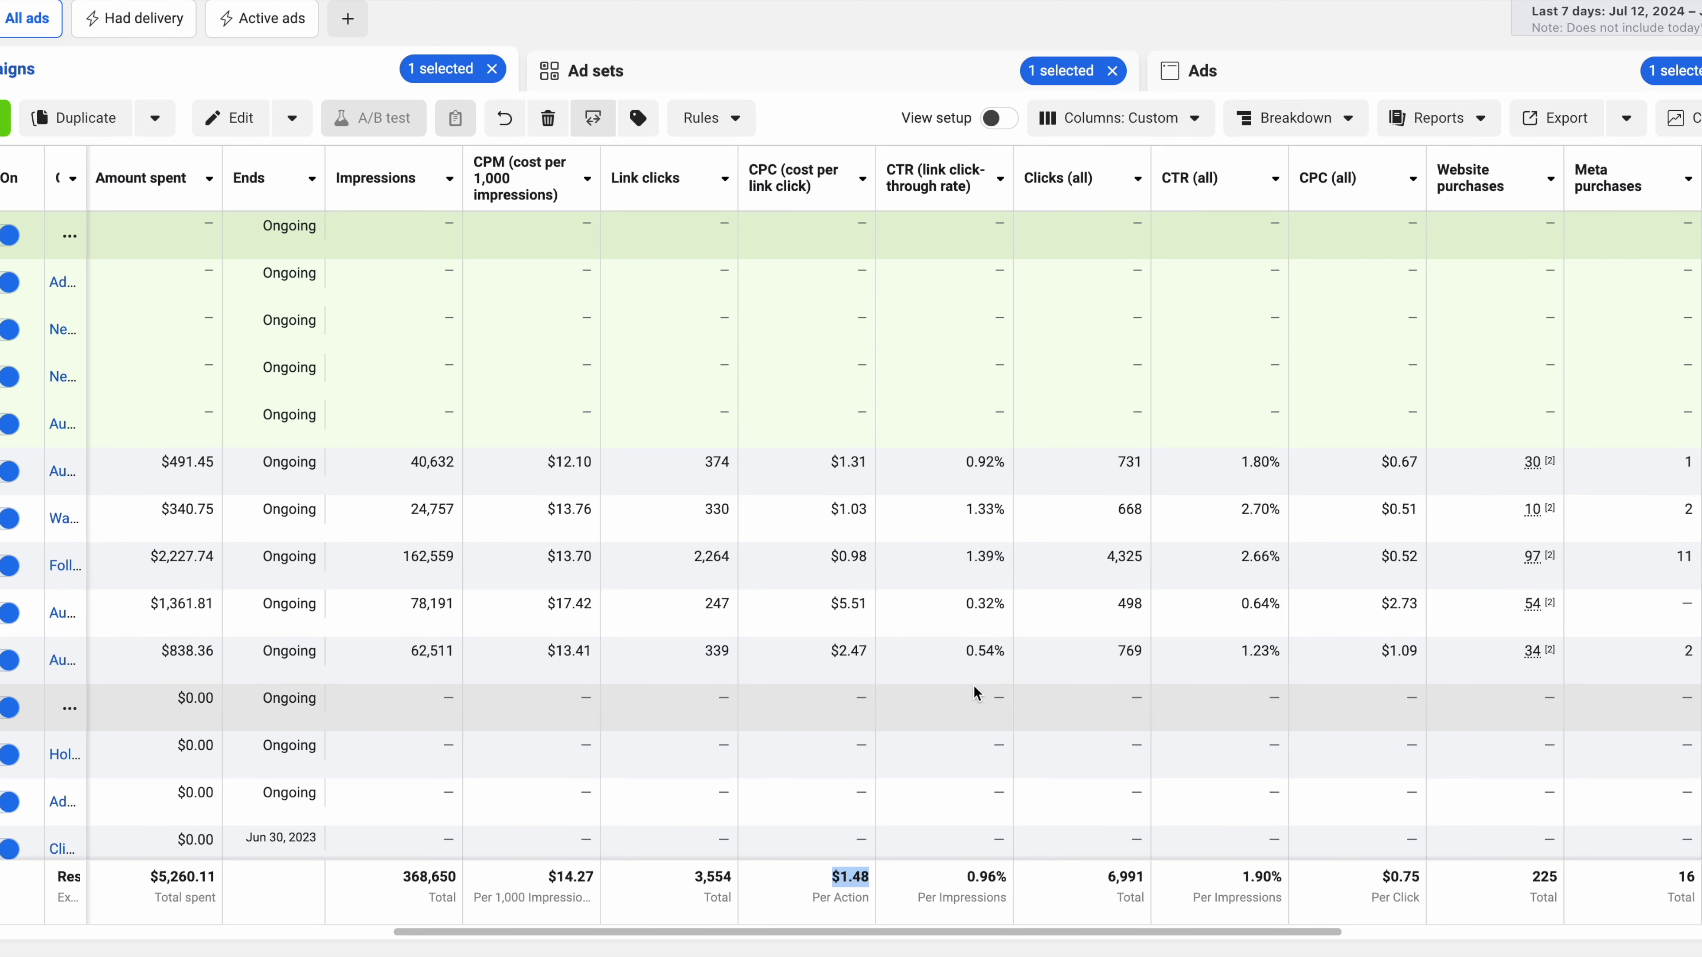
scroll(976, 694, "right", 10)
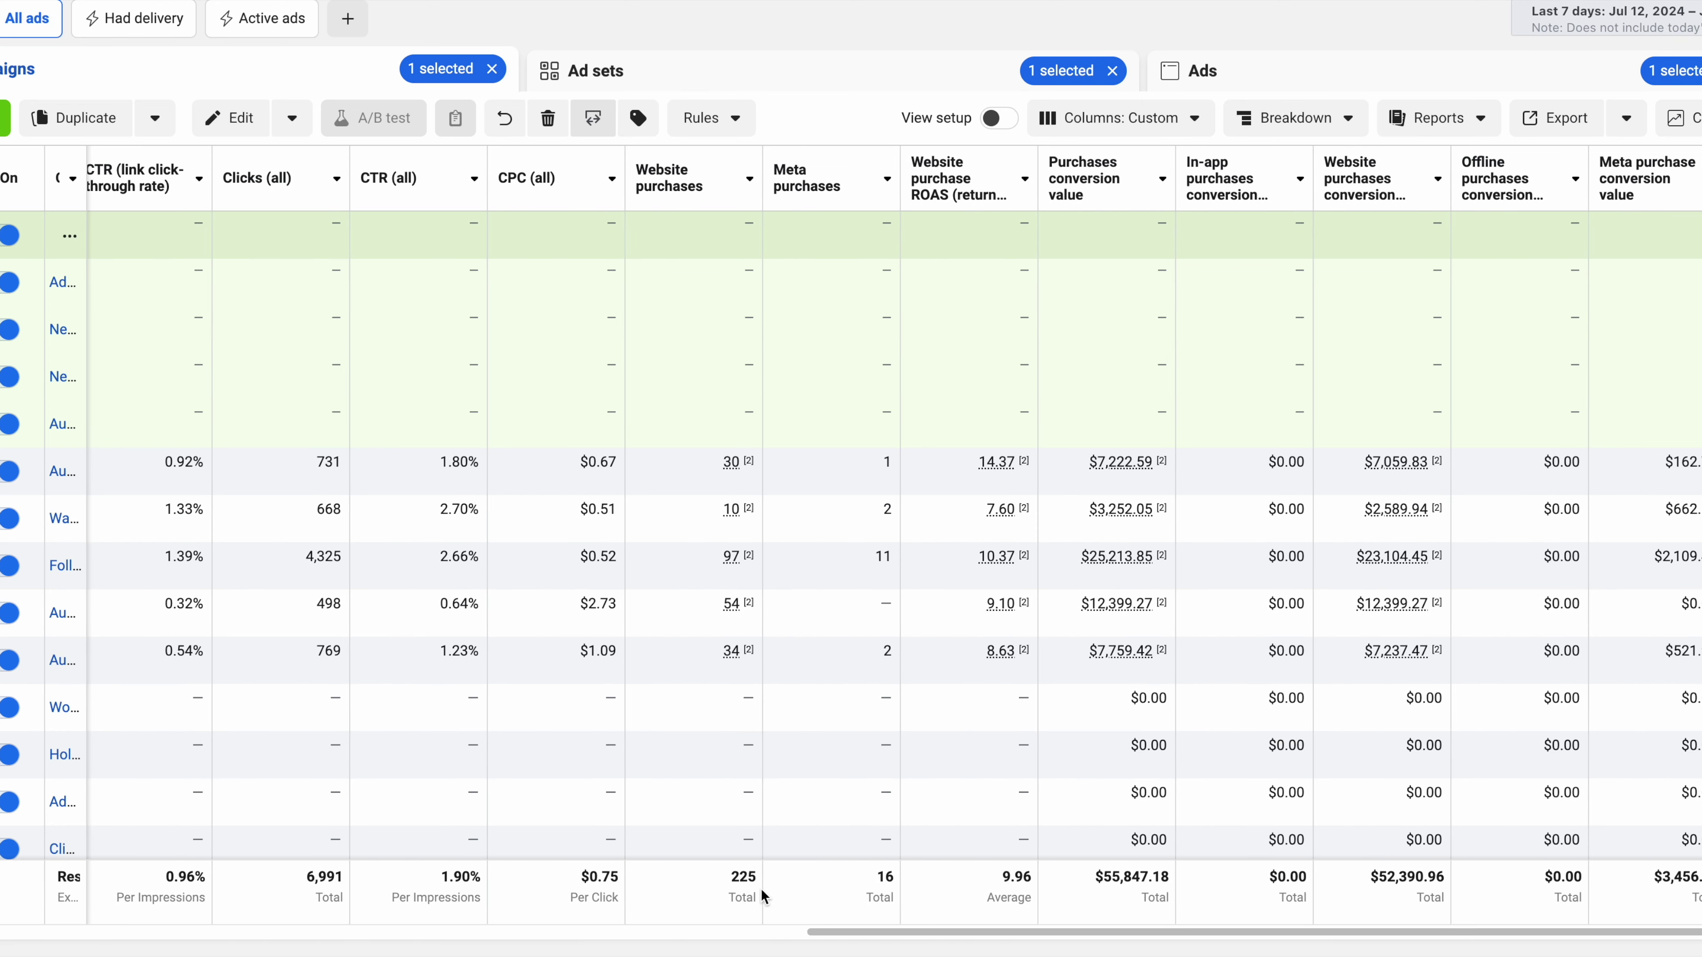
left_click_drag(729, 888, 770, 886)
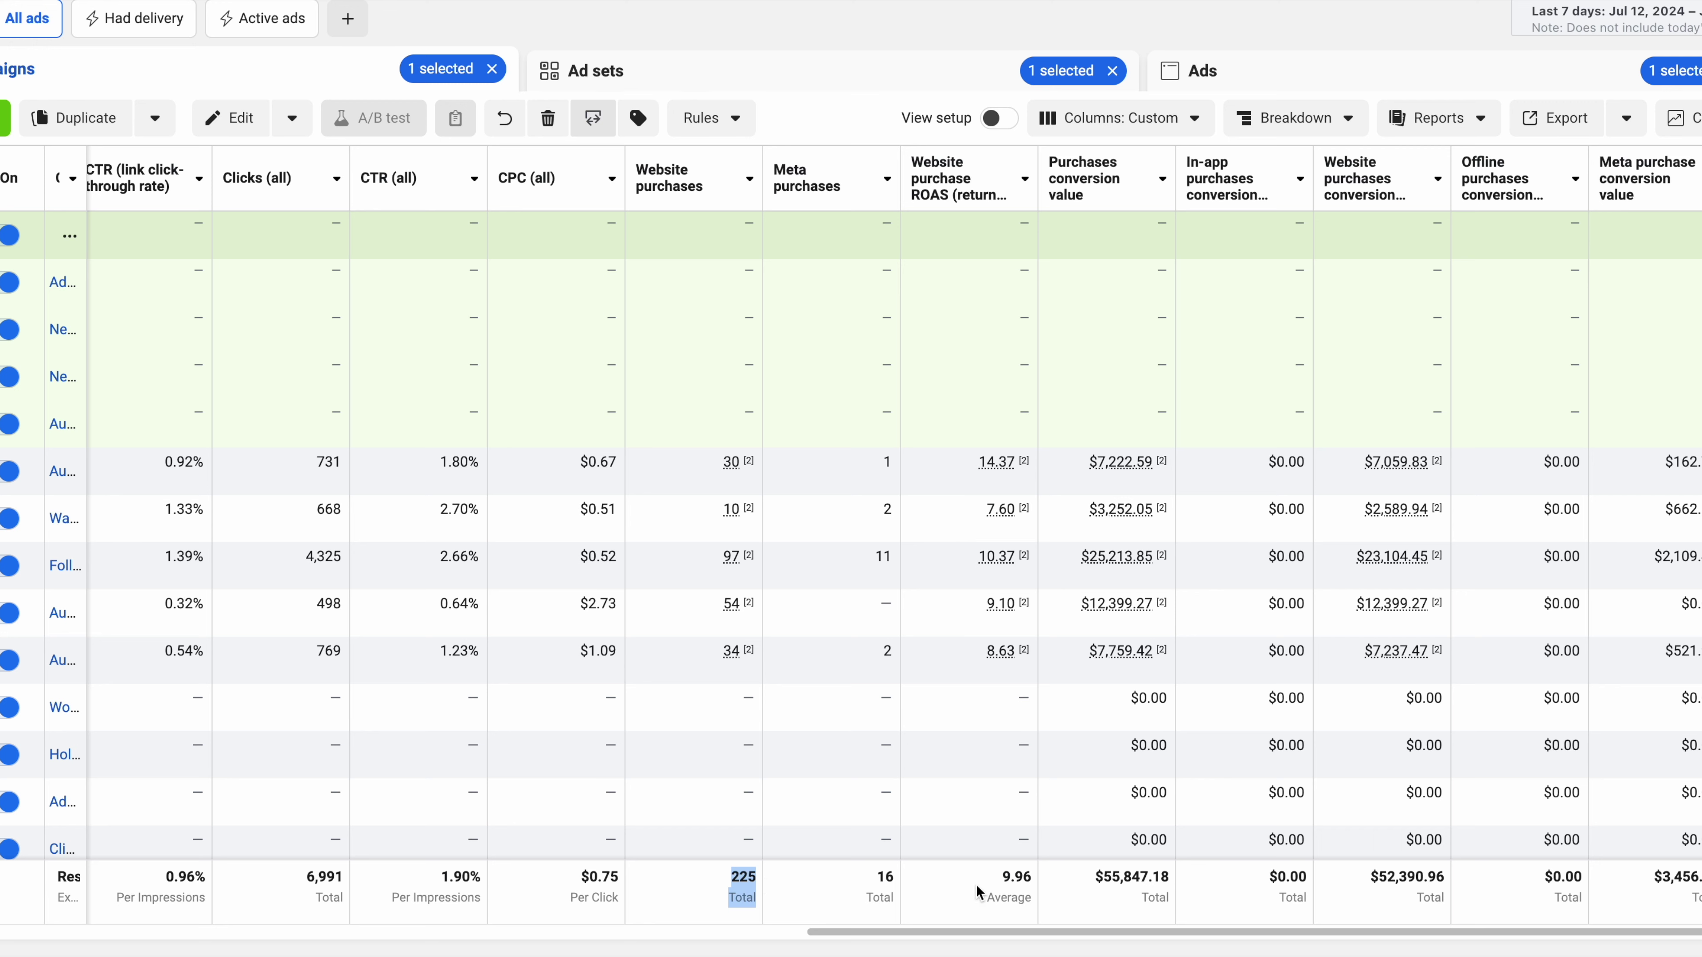
left_click_drag(998, 876, 1036, 880)
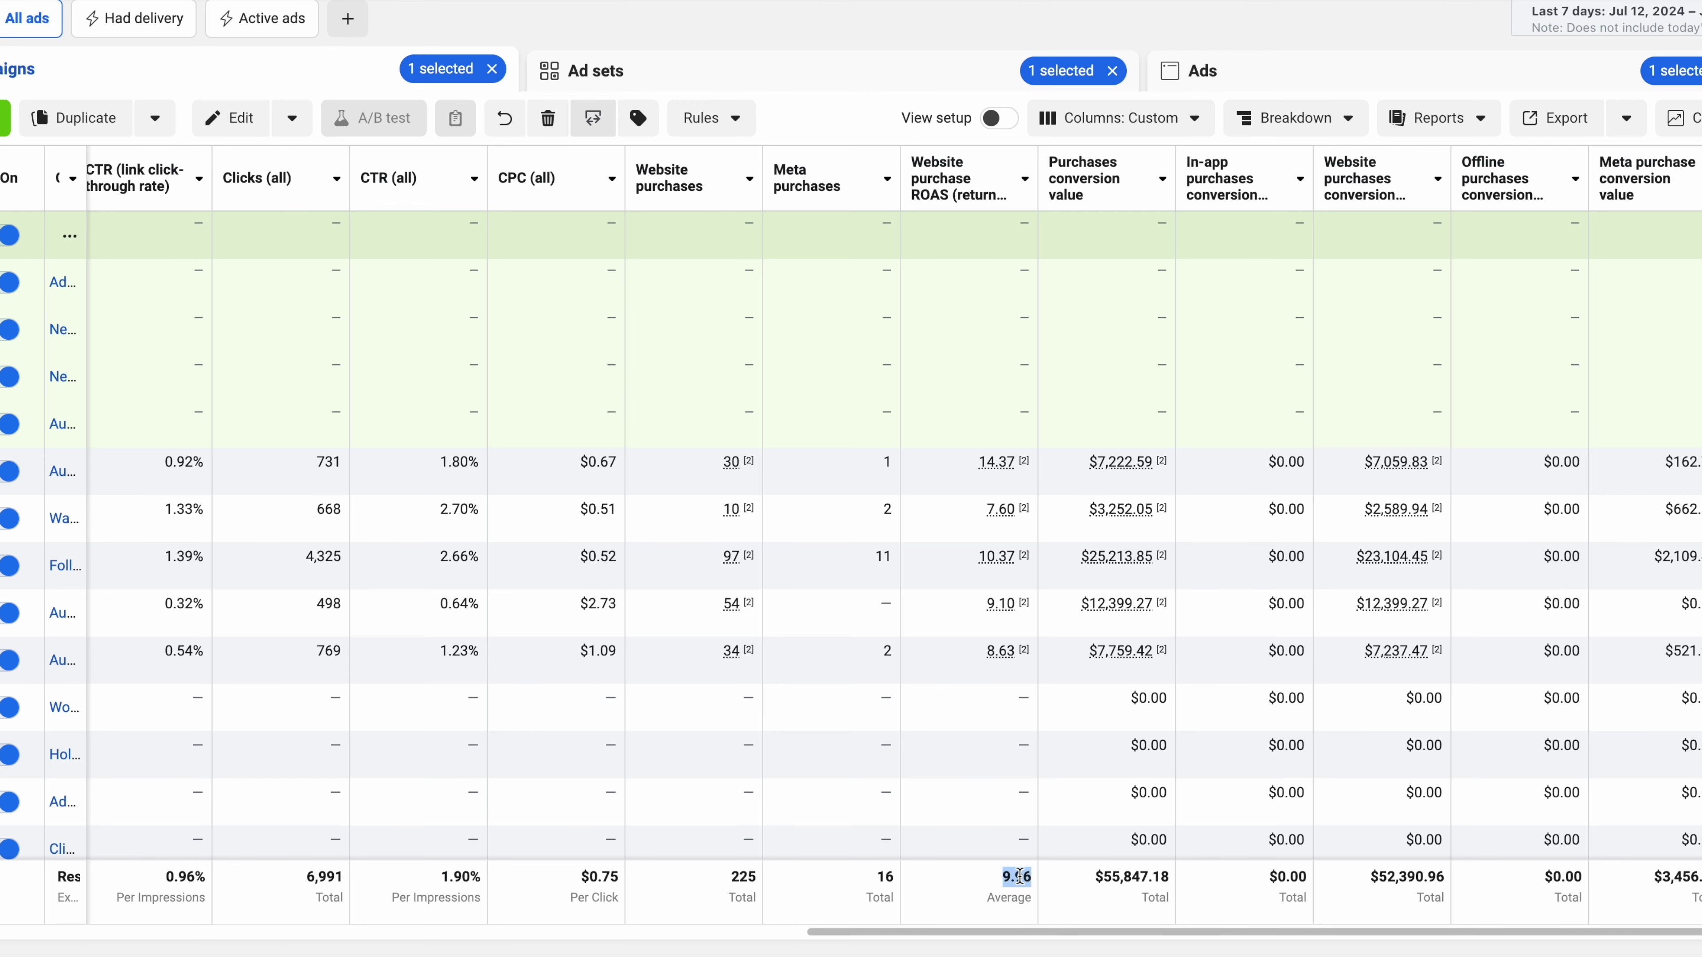
scroll(1092, 890, "down", 1)
left_click_drag(1096, 890, 1147, 898)
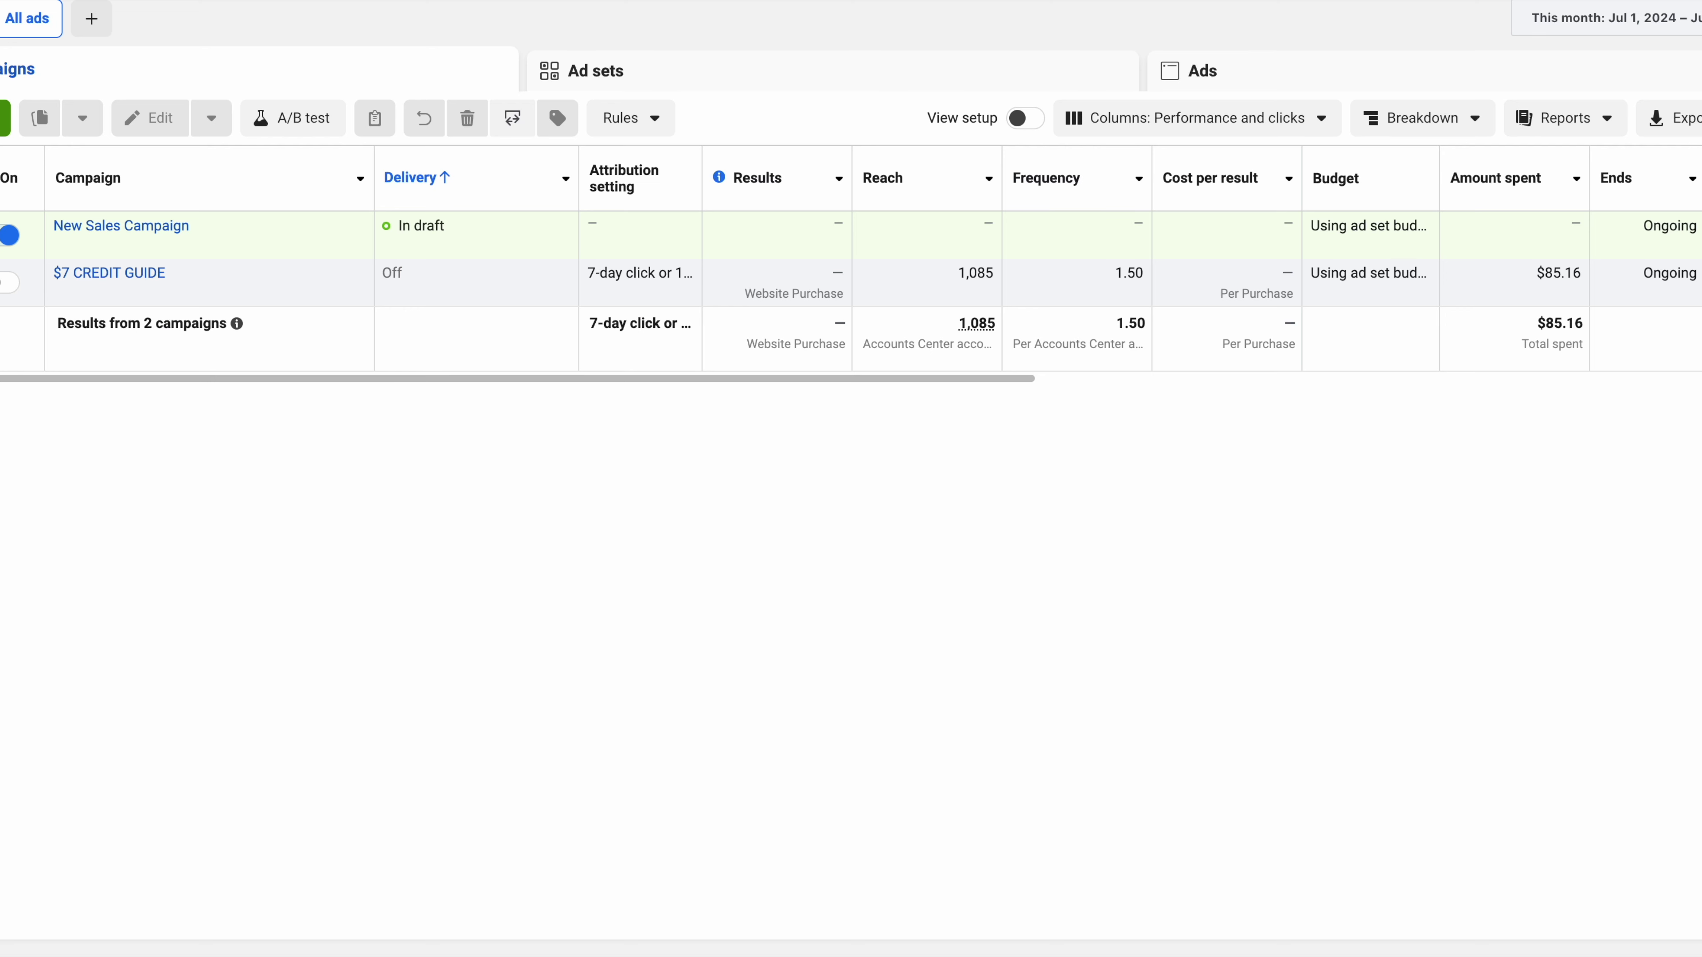
Step: Create a campaign with the Sales objective and a manual sales campaign setup
left_click(5, 117)
left_click(675, 548)
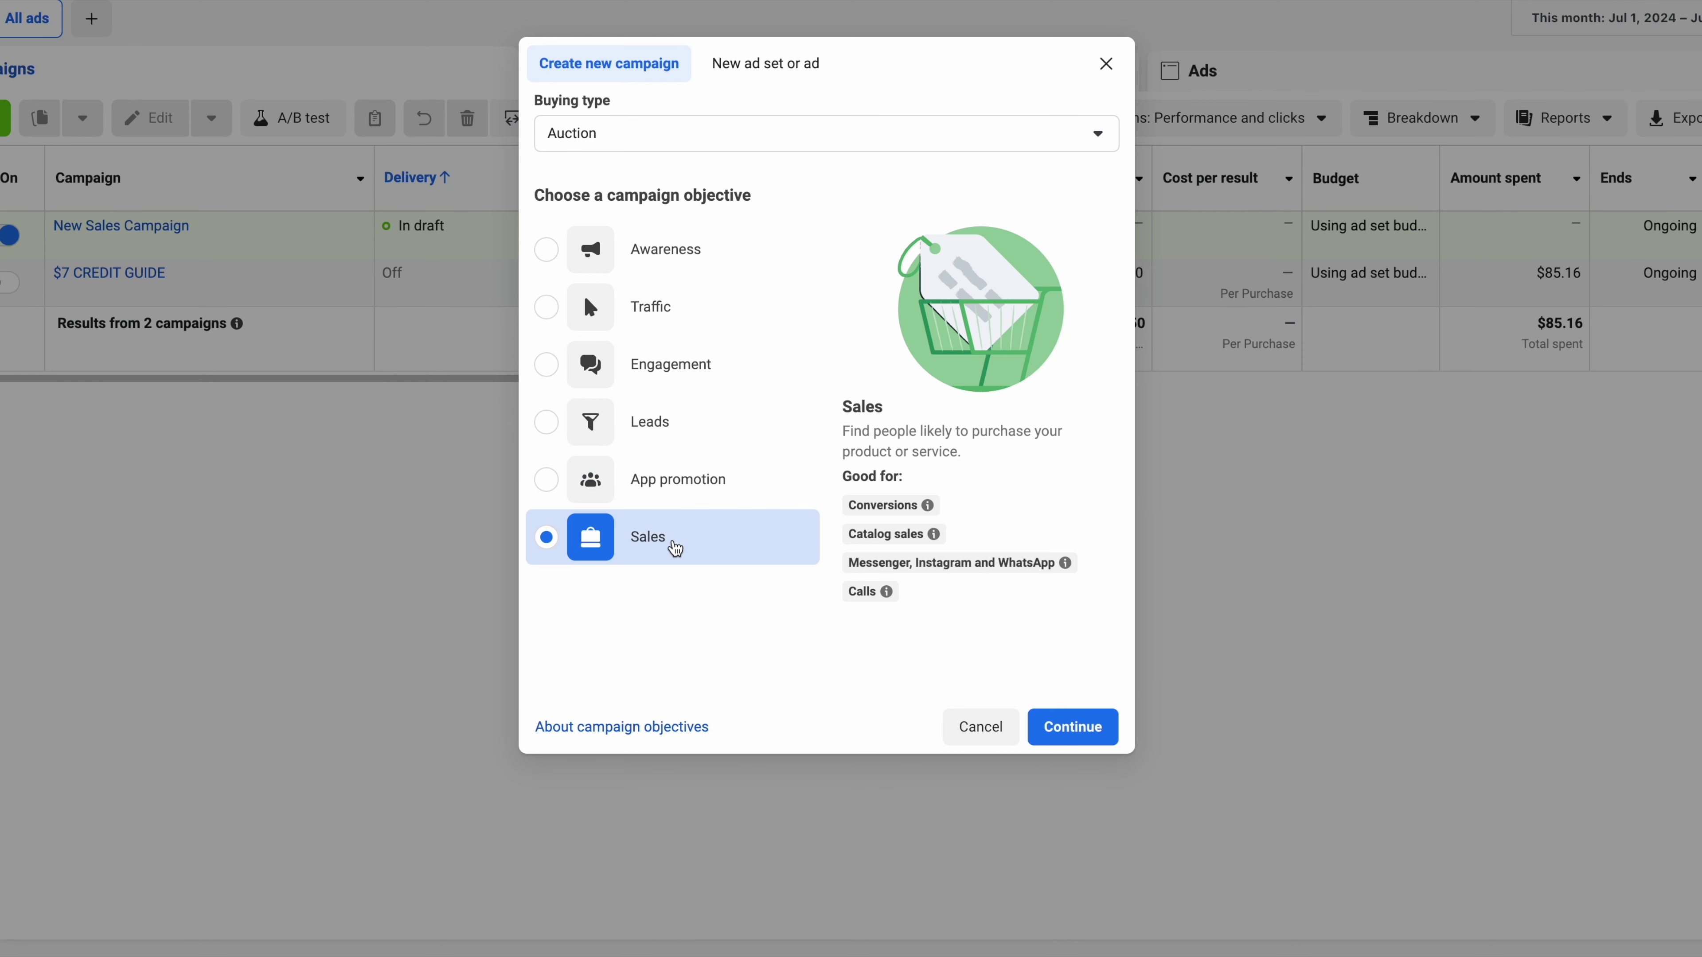
left_click(1081, 726)
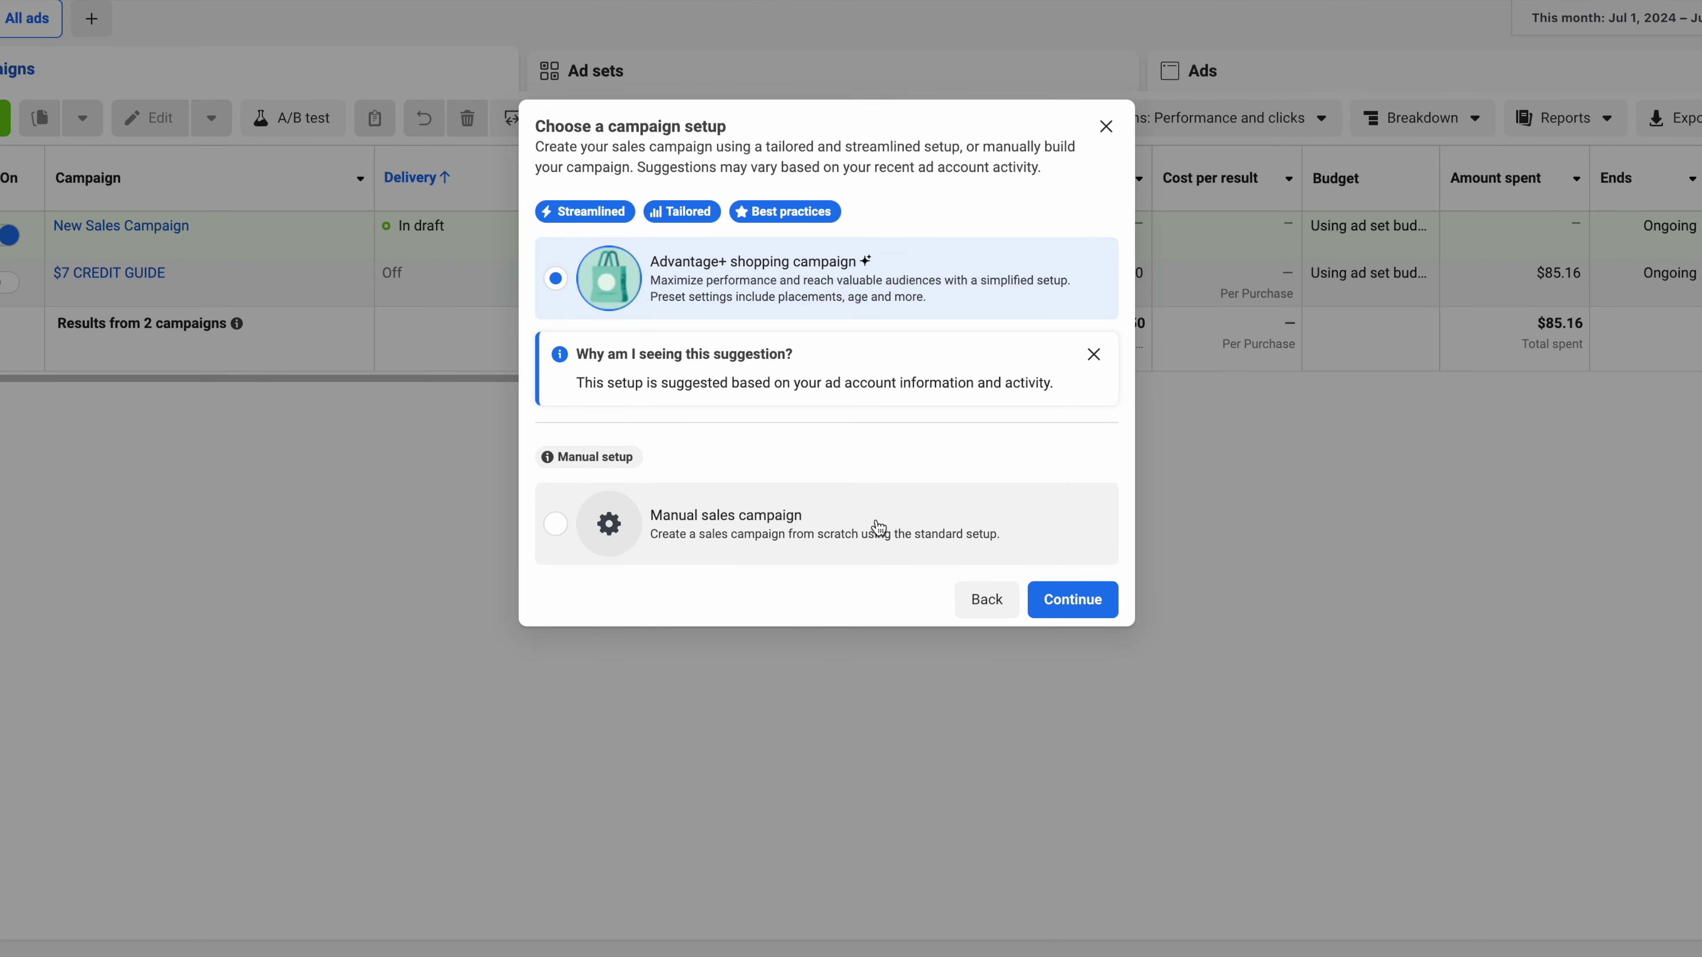
left_click(879, 528)
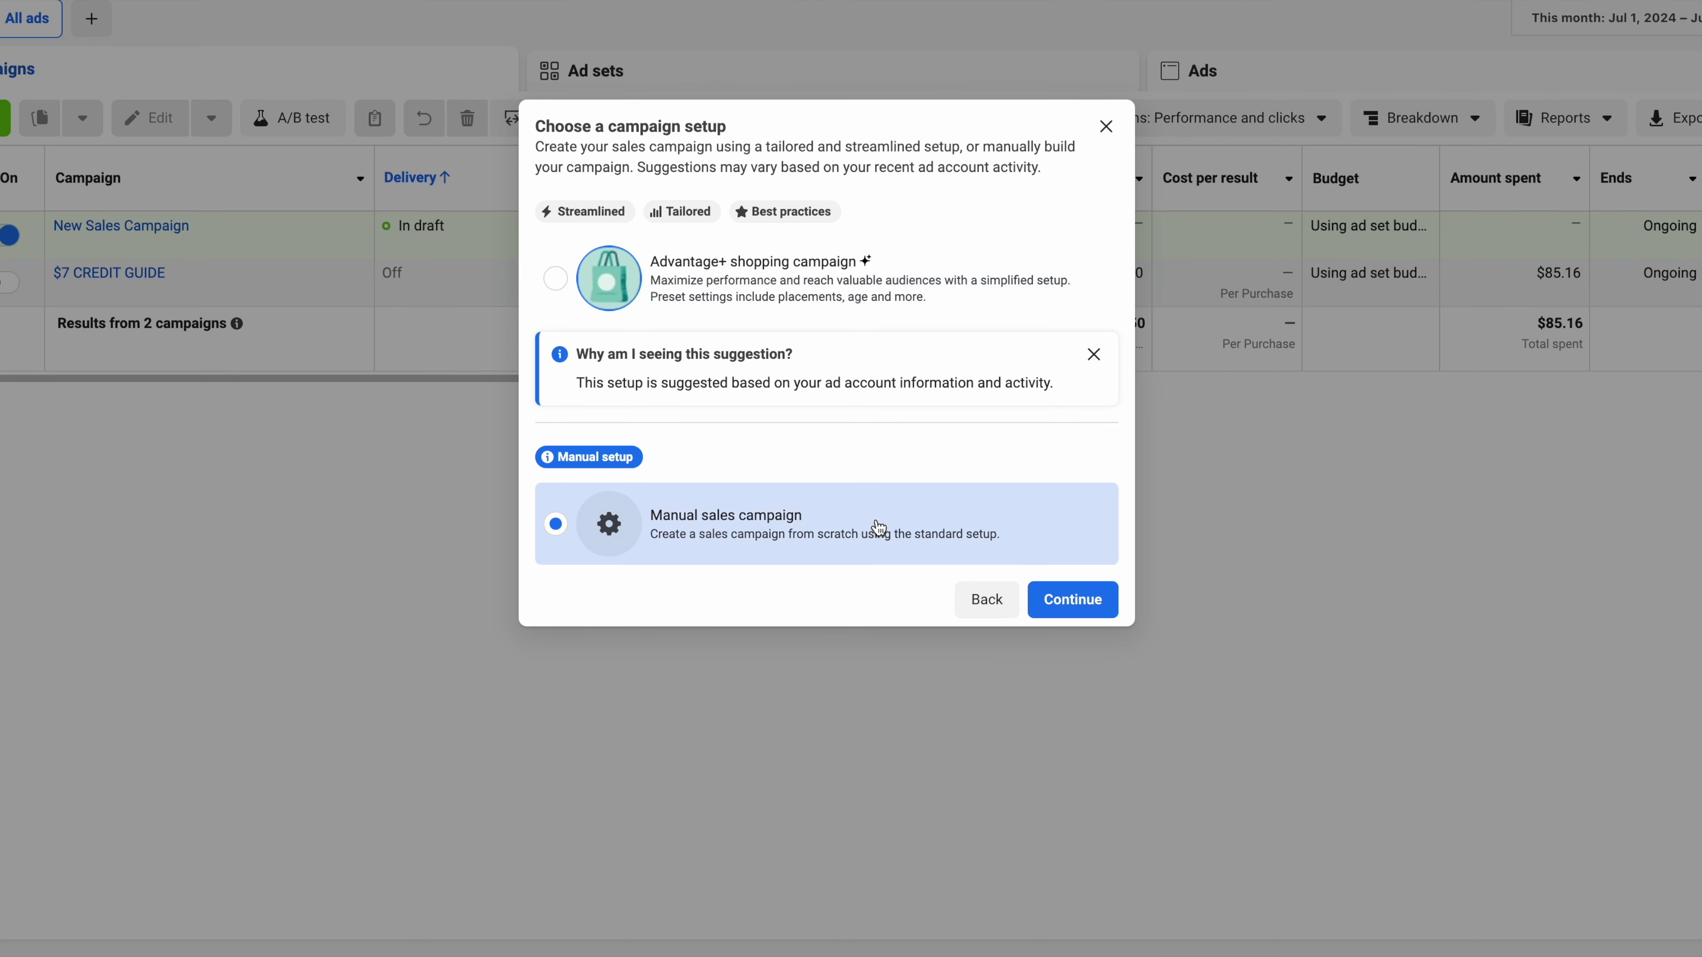
left_click(1085, 600)
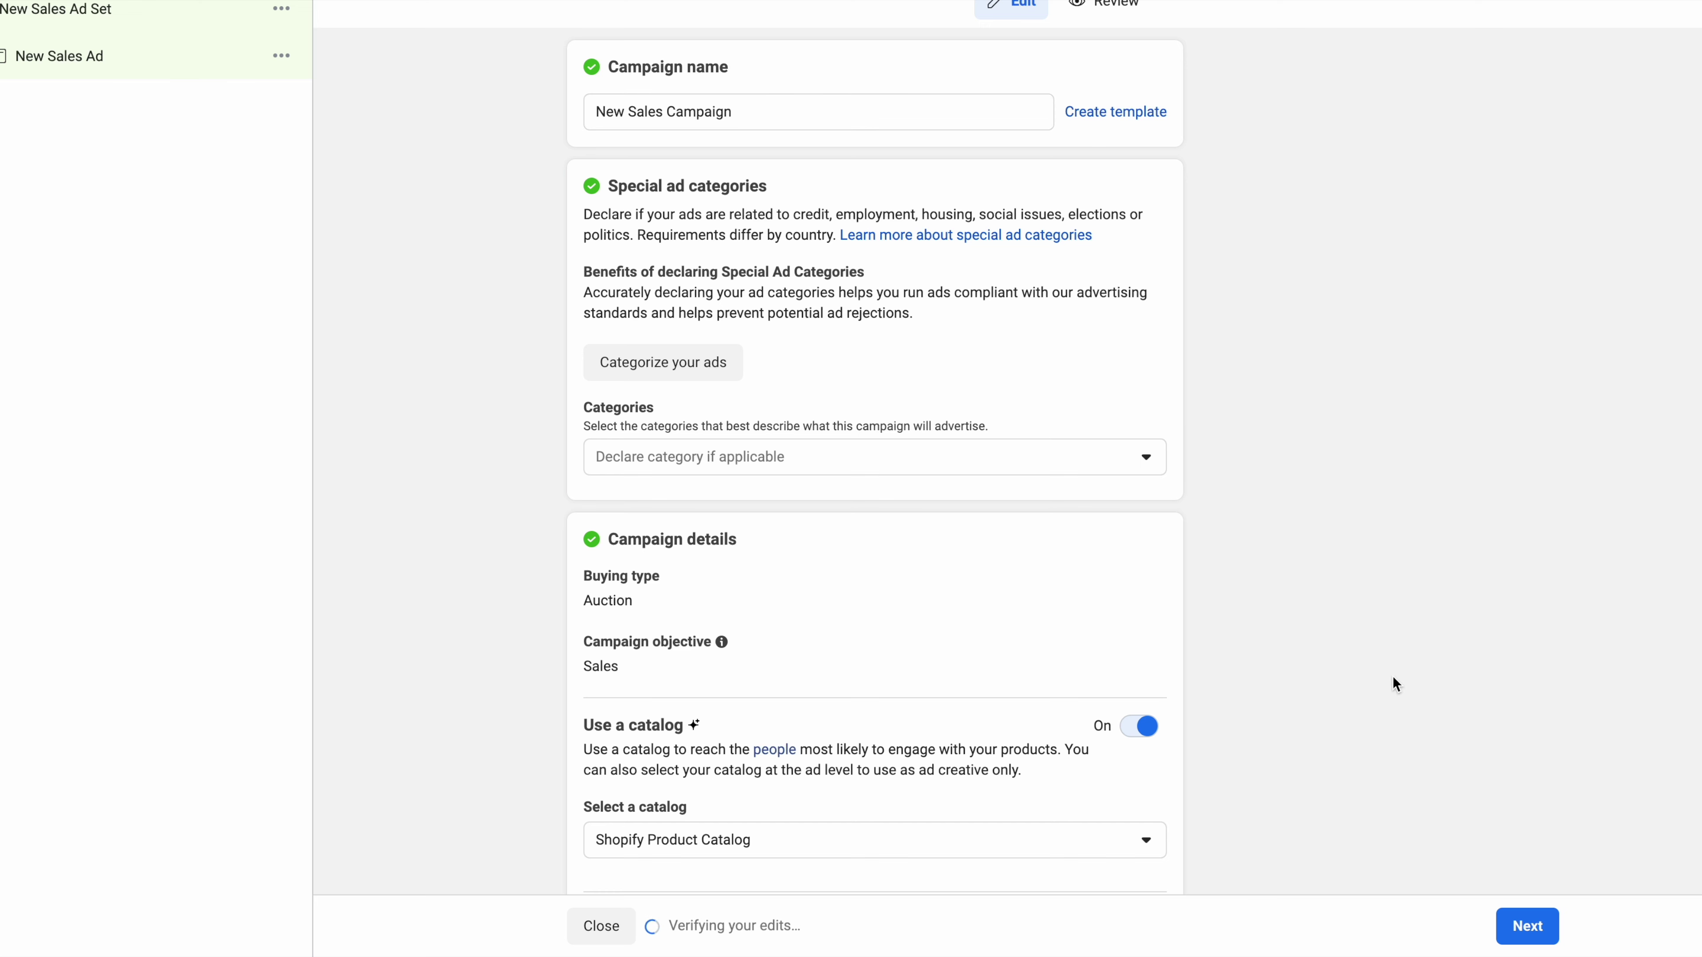
Step: Rename the campaign to 'Test 7/19'
scroll(1468, 806, "down", 3)
scroll(1466, 806, "up", 3)
left_click(792, 122)
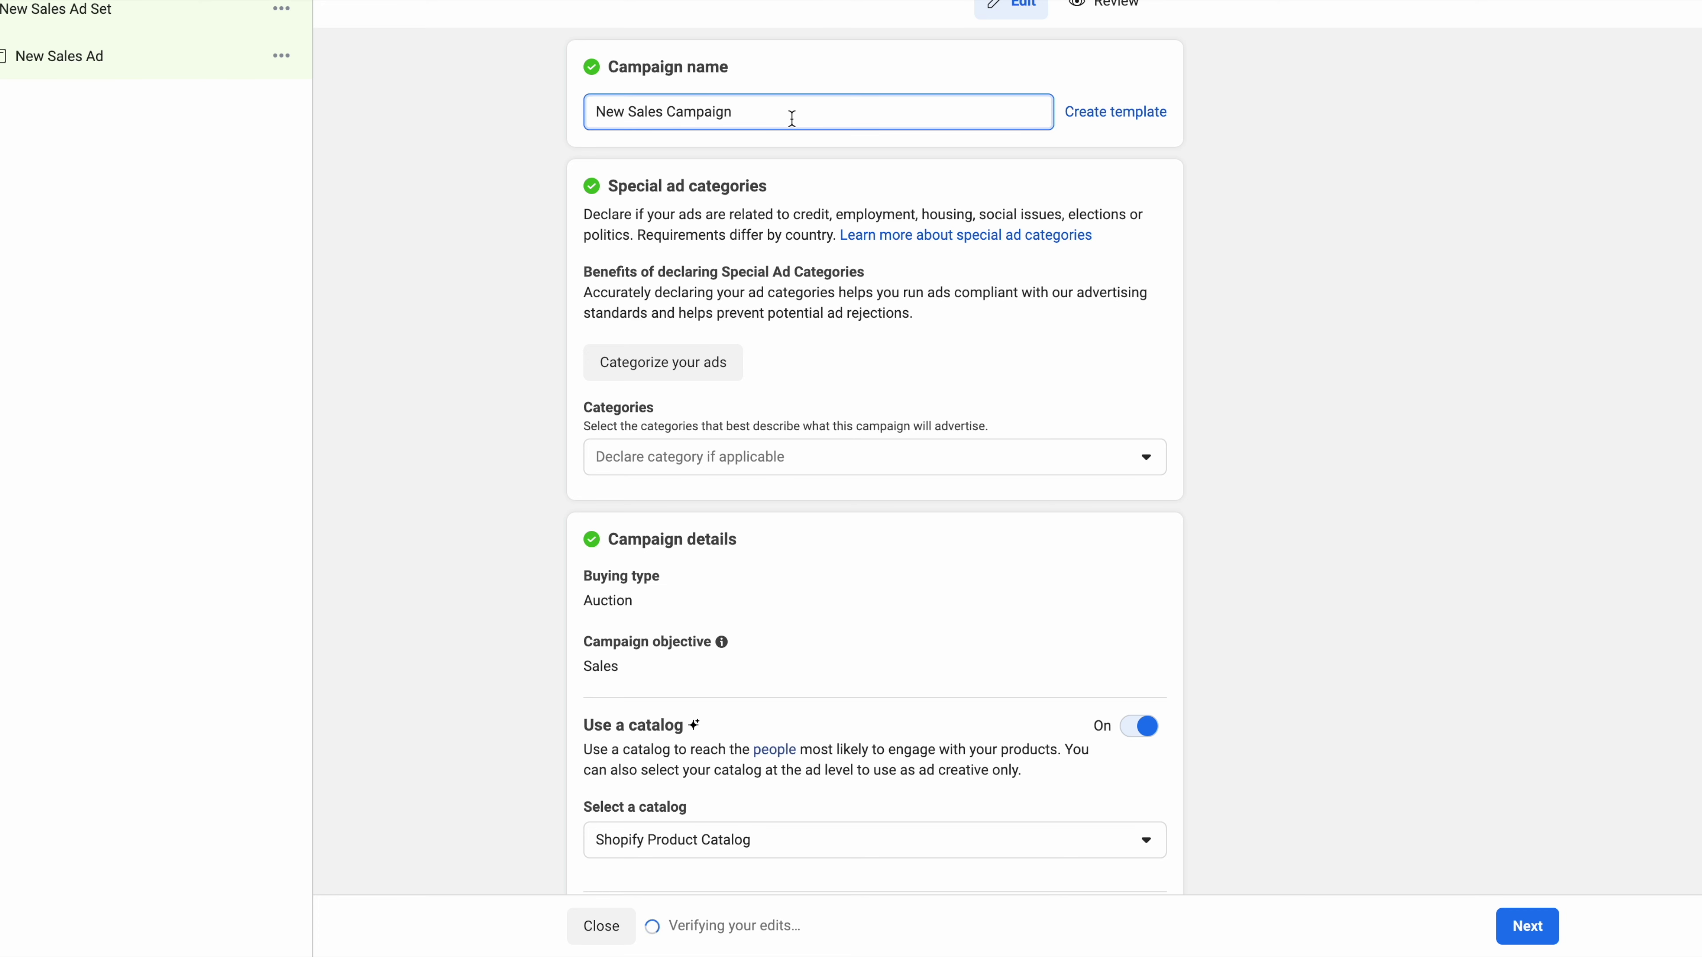
key("ctrl+a")
type("Test")
mouse_move(757, 952)
type("7")
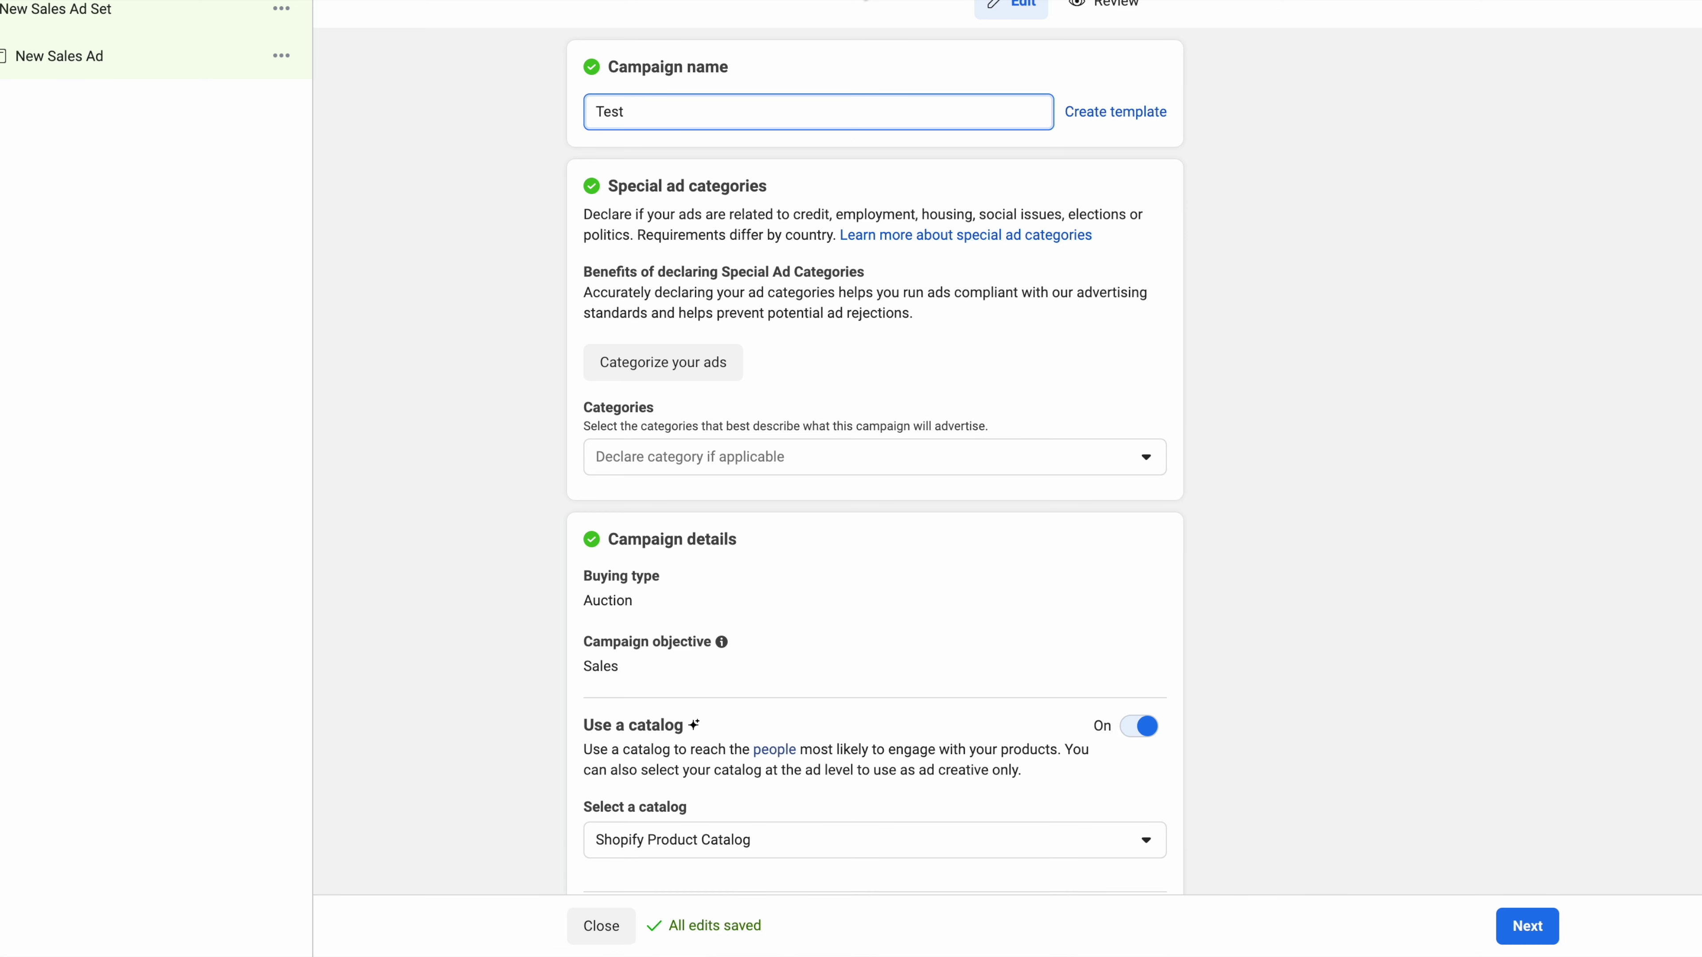
type("/19")
Step: Turn off the Use a catalog setting and continue to the ad set
scroll(971, 455, "down", 3)
left_click_drag(584, 562, 673, 563)
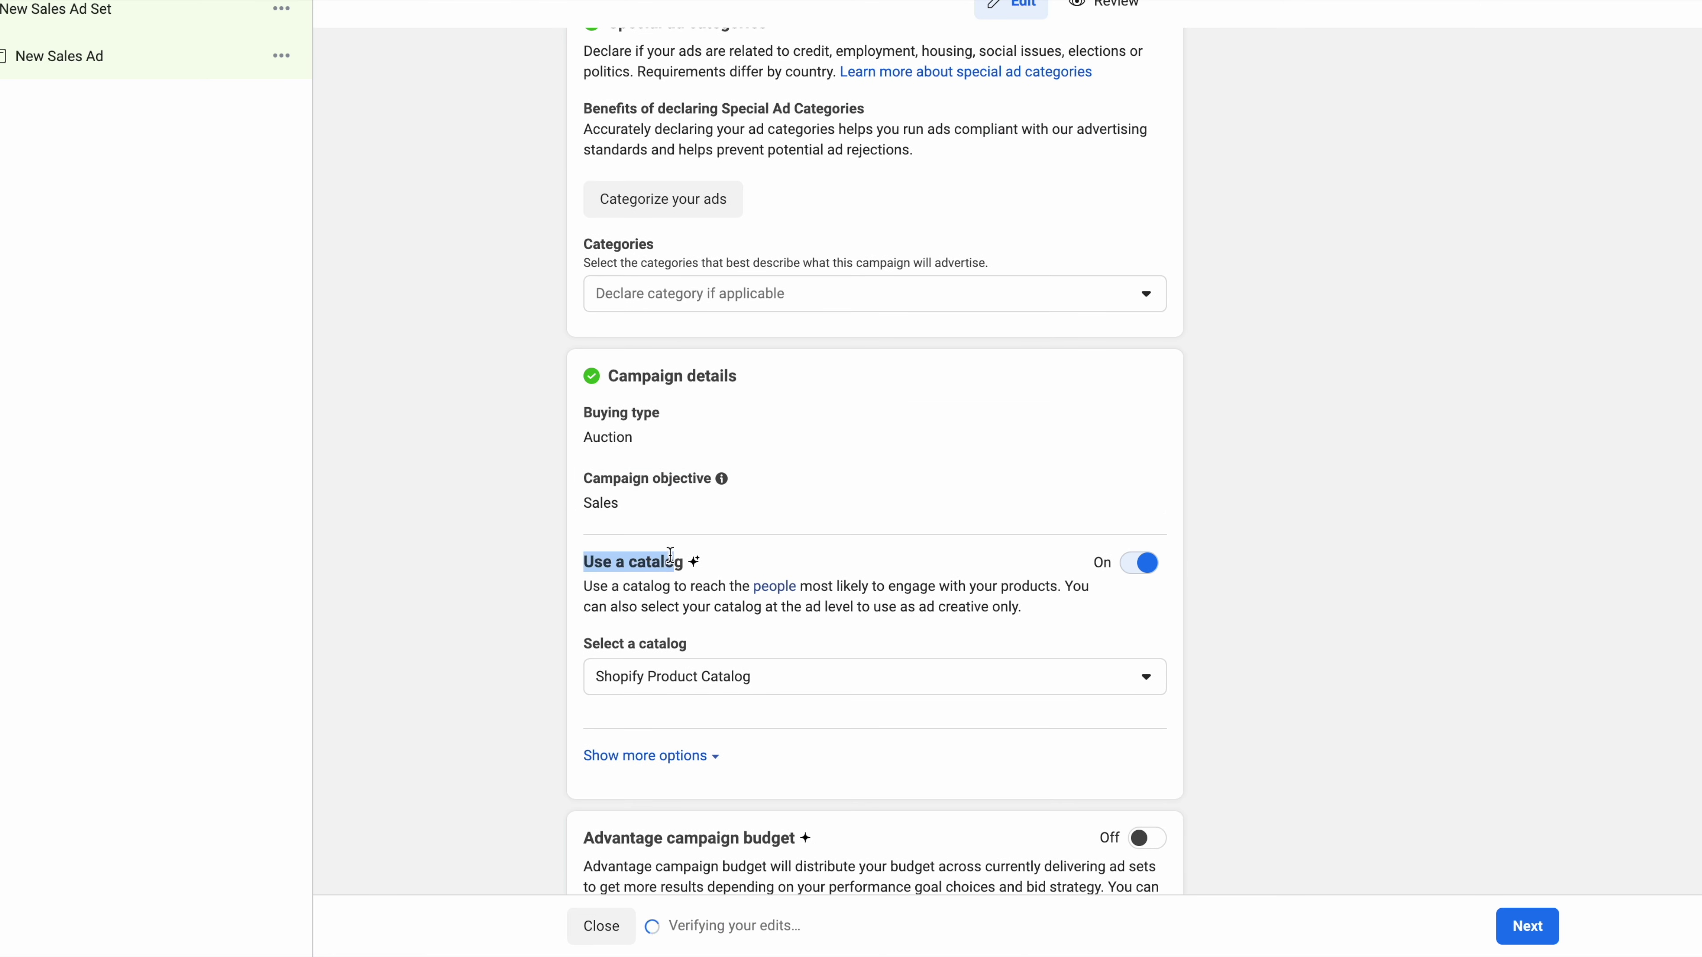
left_click(1141, 566)
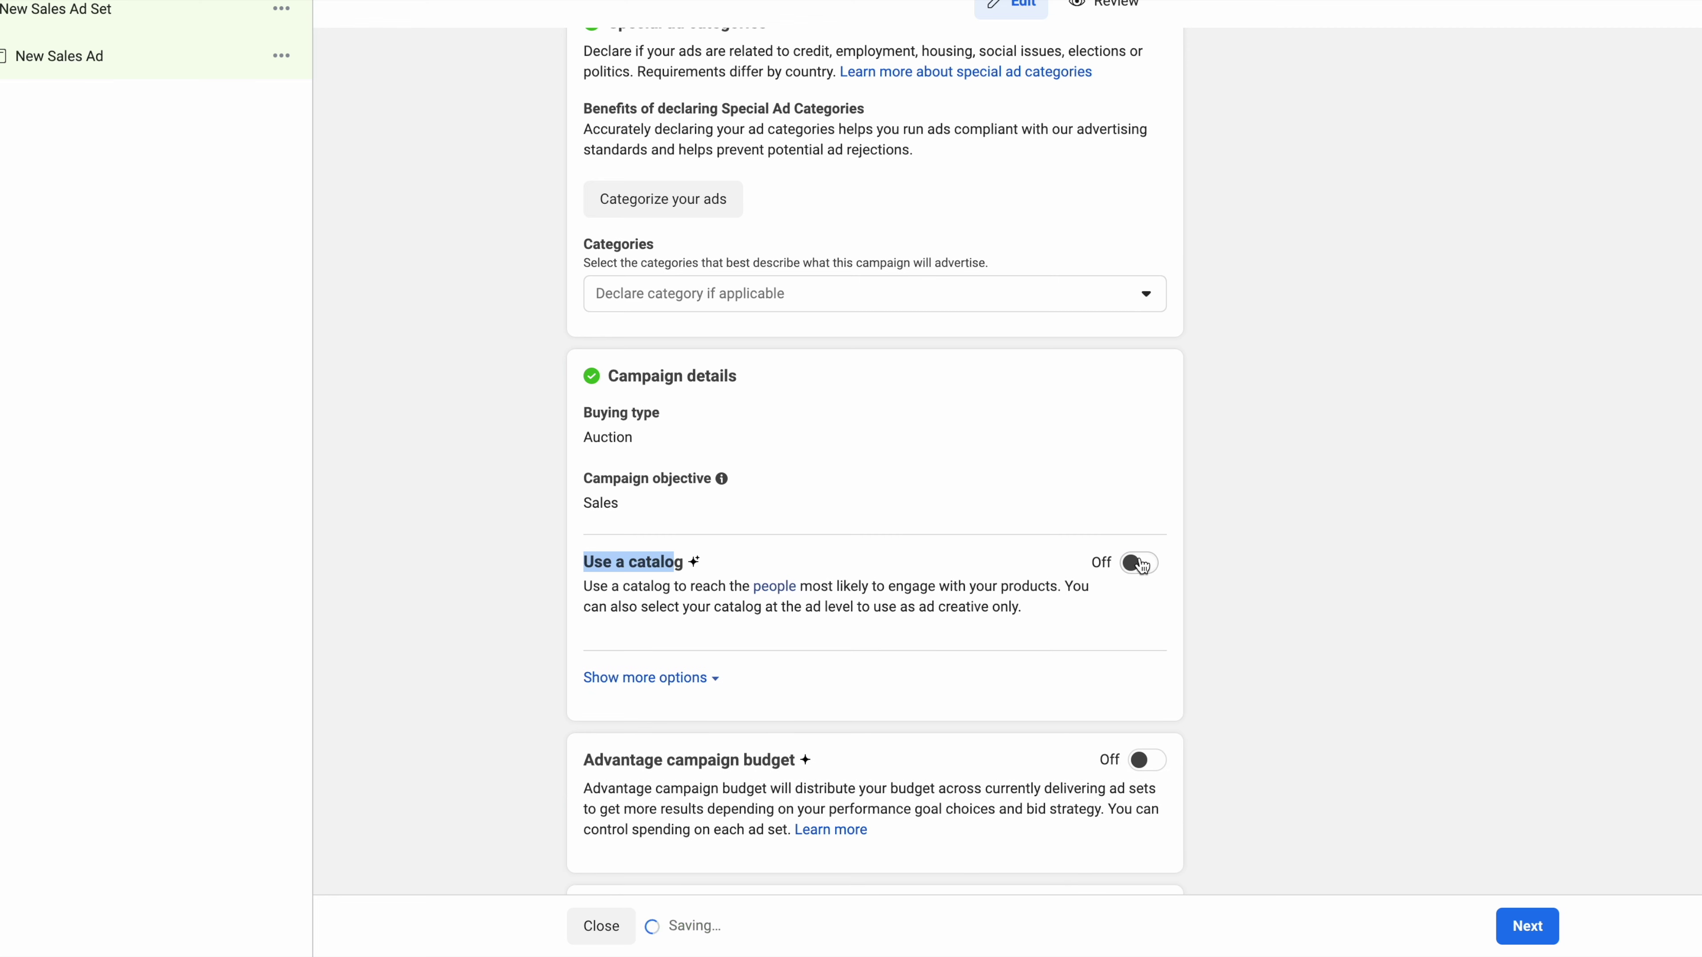
scroll(947, 586, "down", 4)
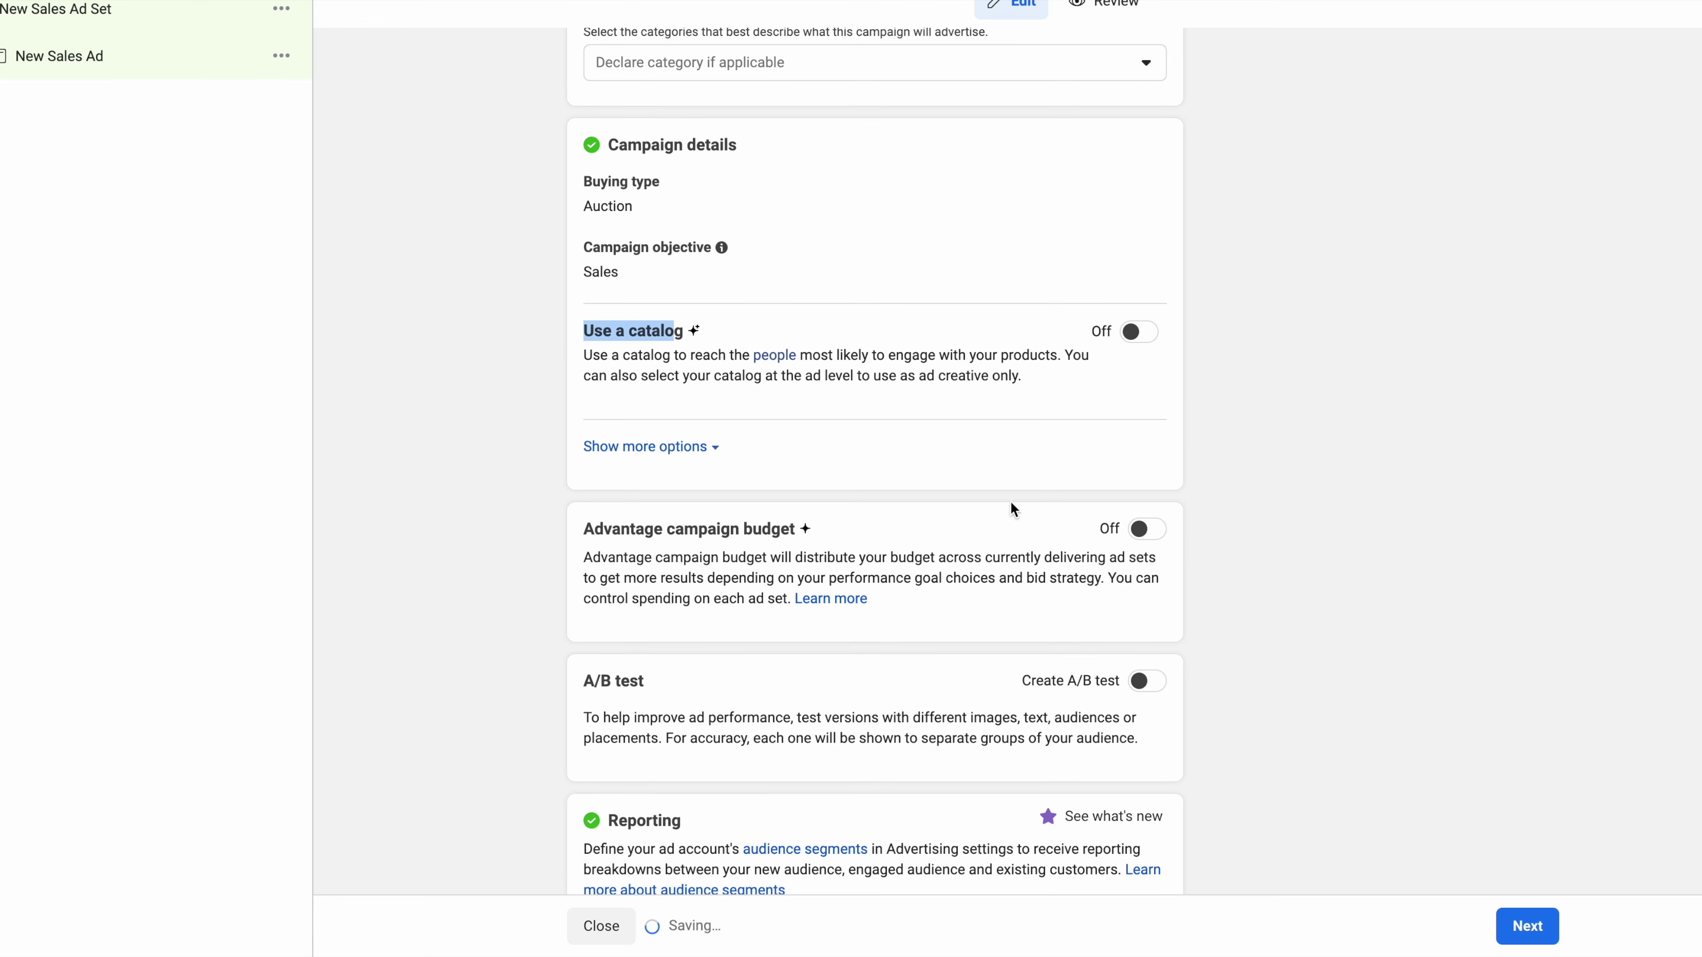
scroll(1010, 509, "down", 5)
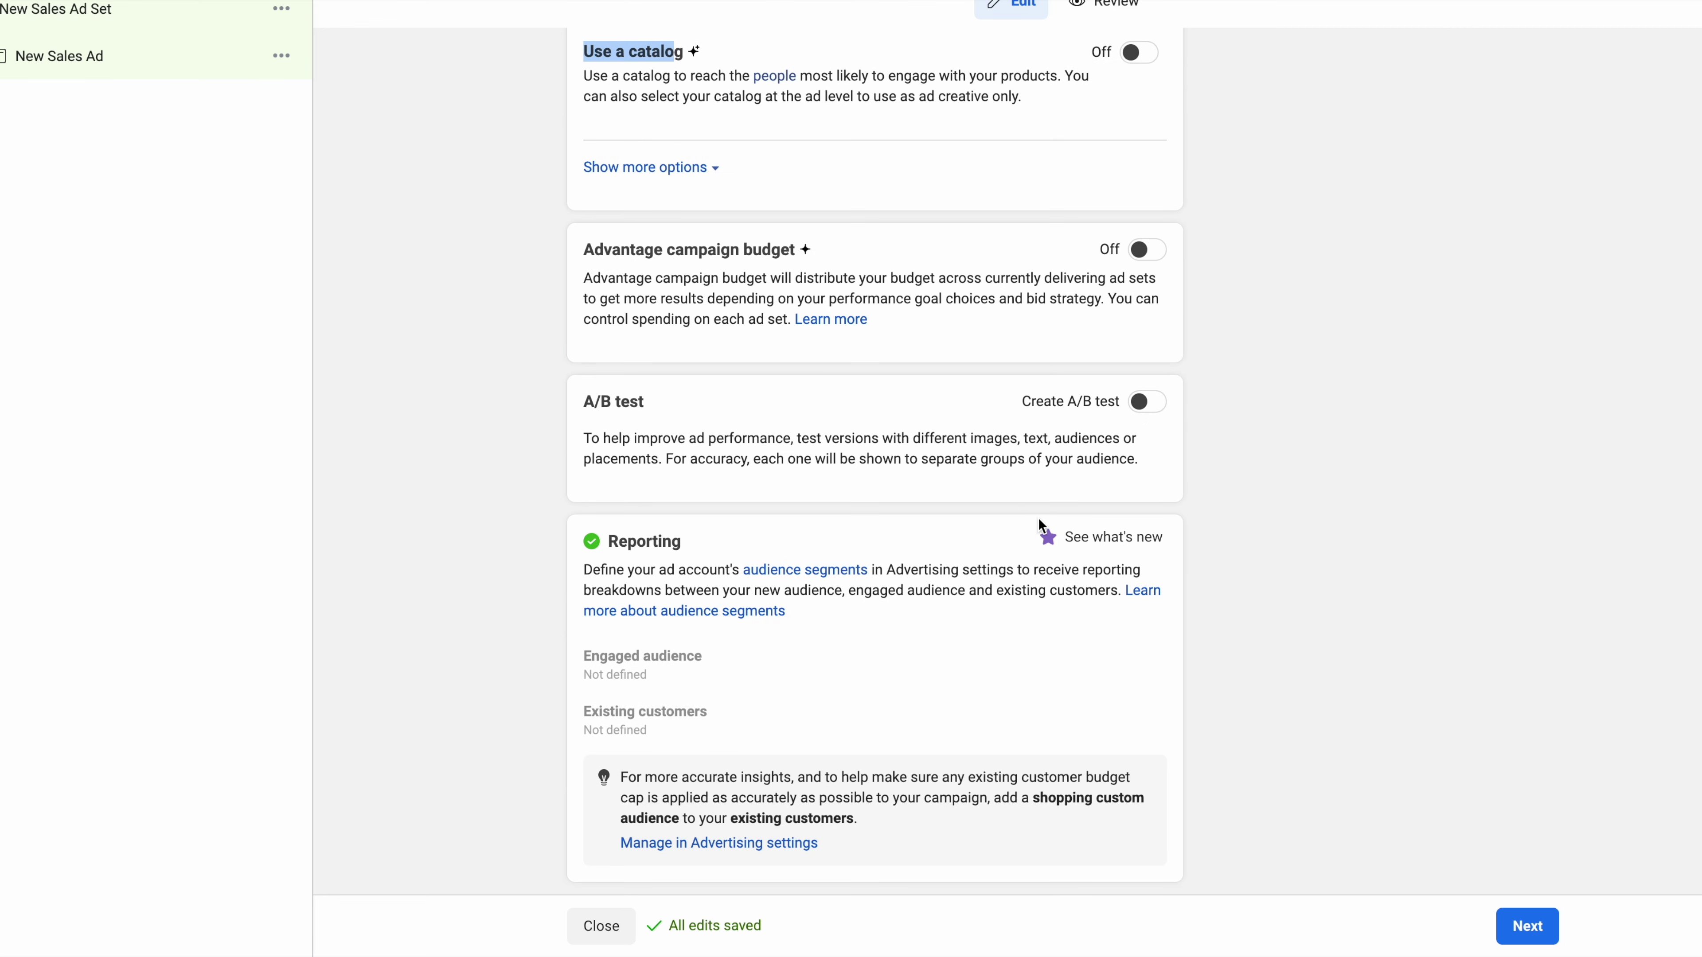
left_click(1535, 939)
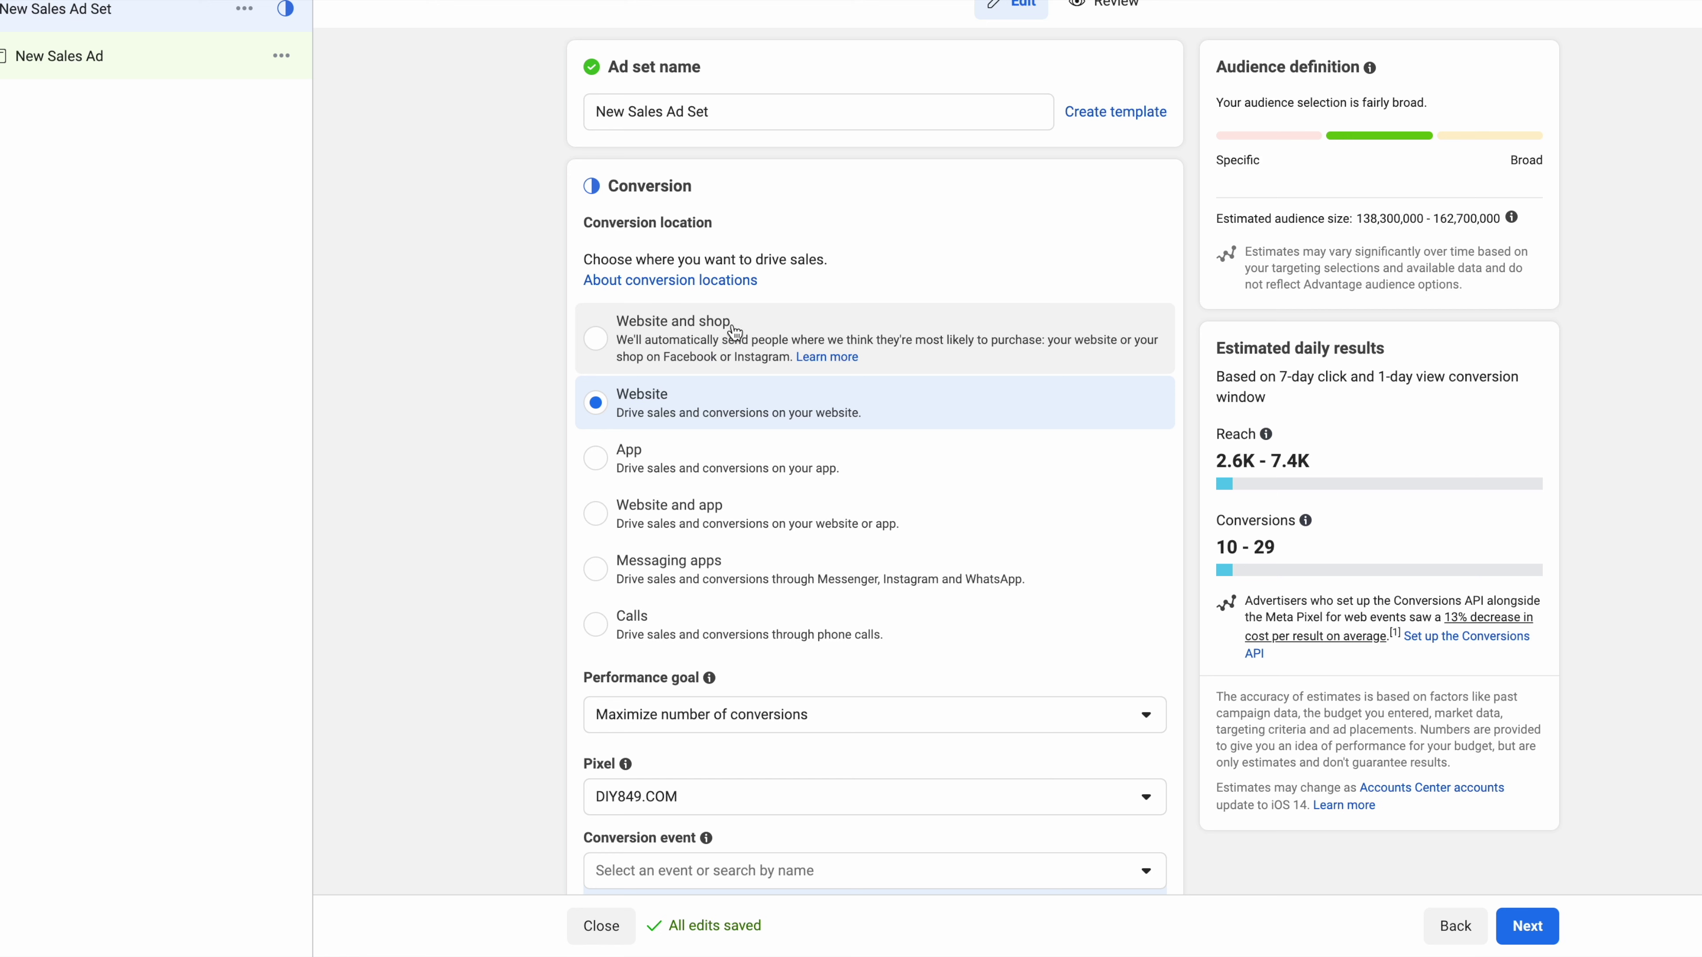
Step: Keep DIY849.COM as the tracking pixel and choose Purchase as the website conversion event
scroll(658, 597, "down", 2)
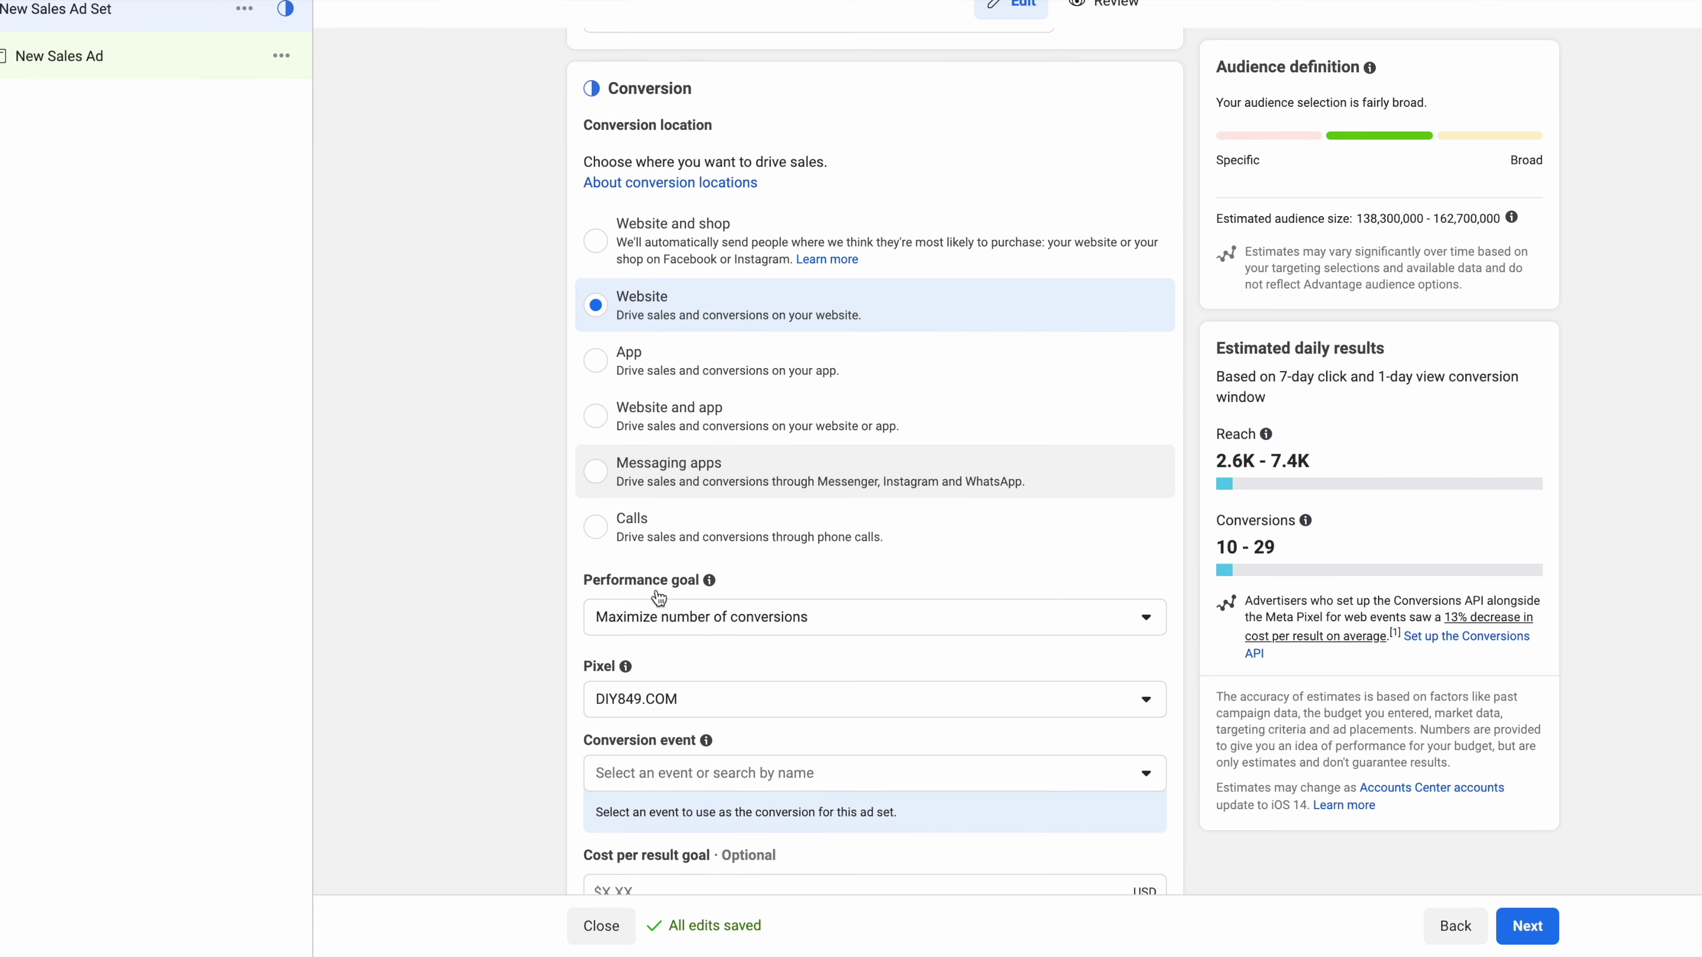
scroll(658, 596, "down", 2)
left_click(693, 559)
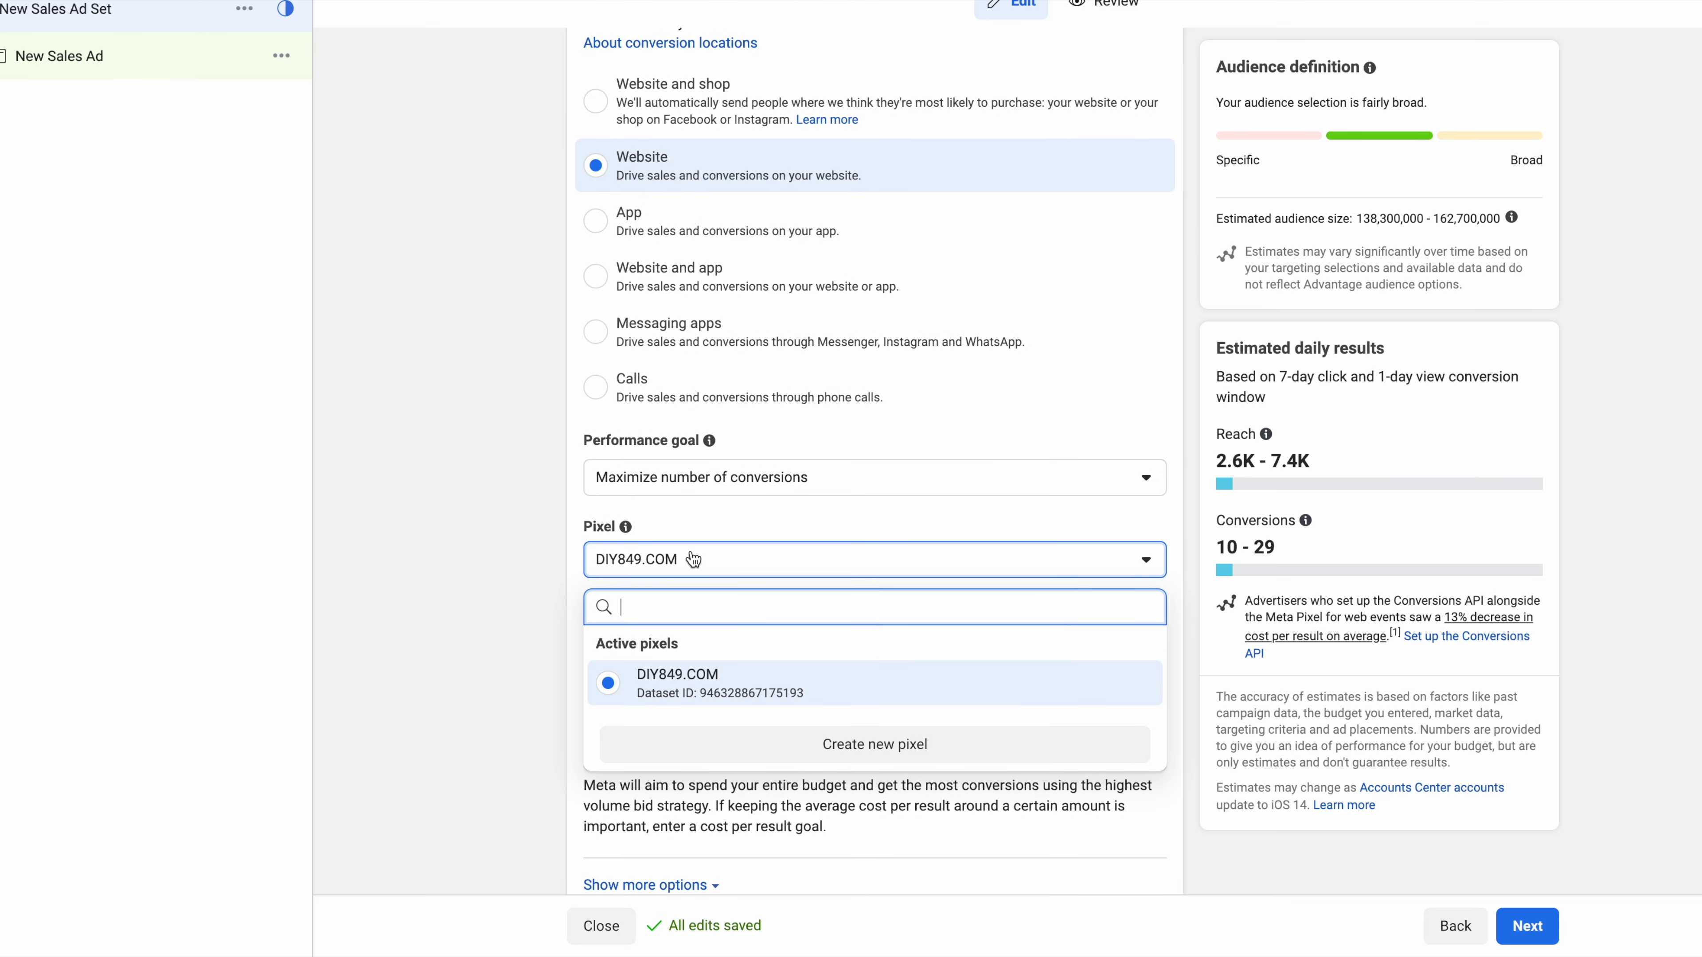
left_click(625, 517)
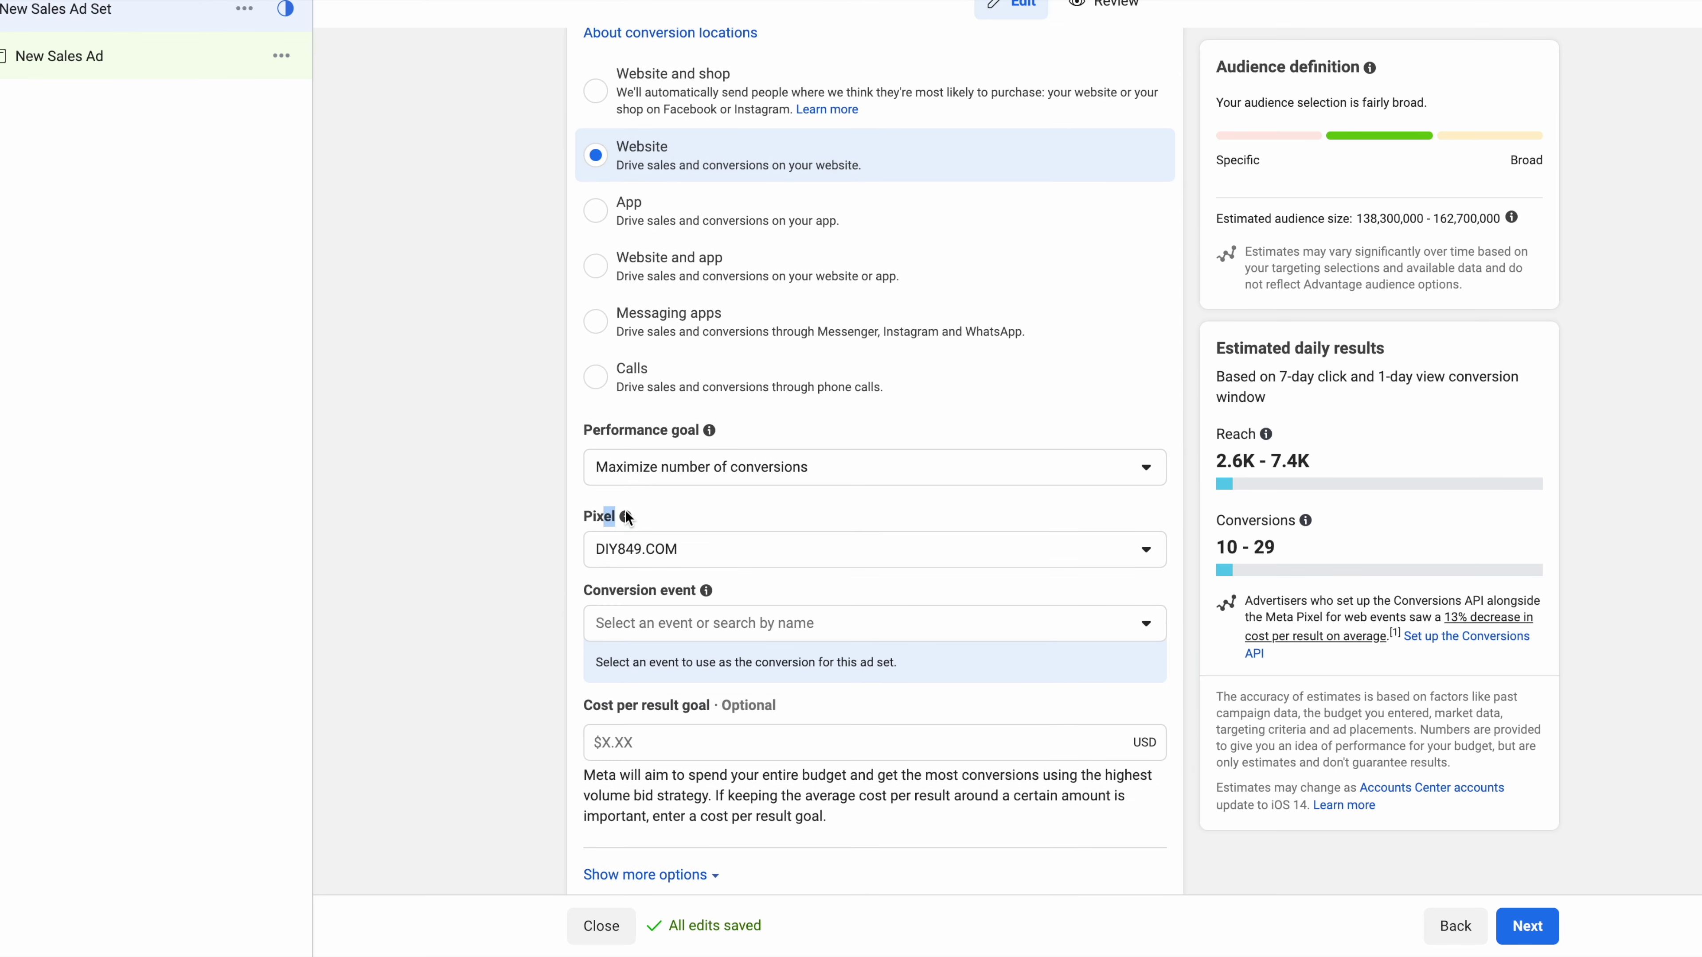
mouse_move(626, 512)
left_click(685, 630)
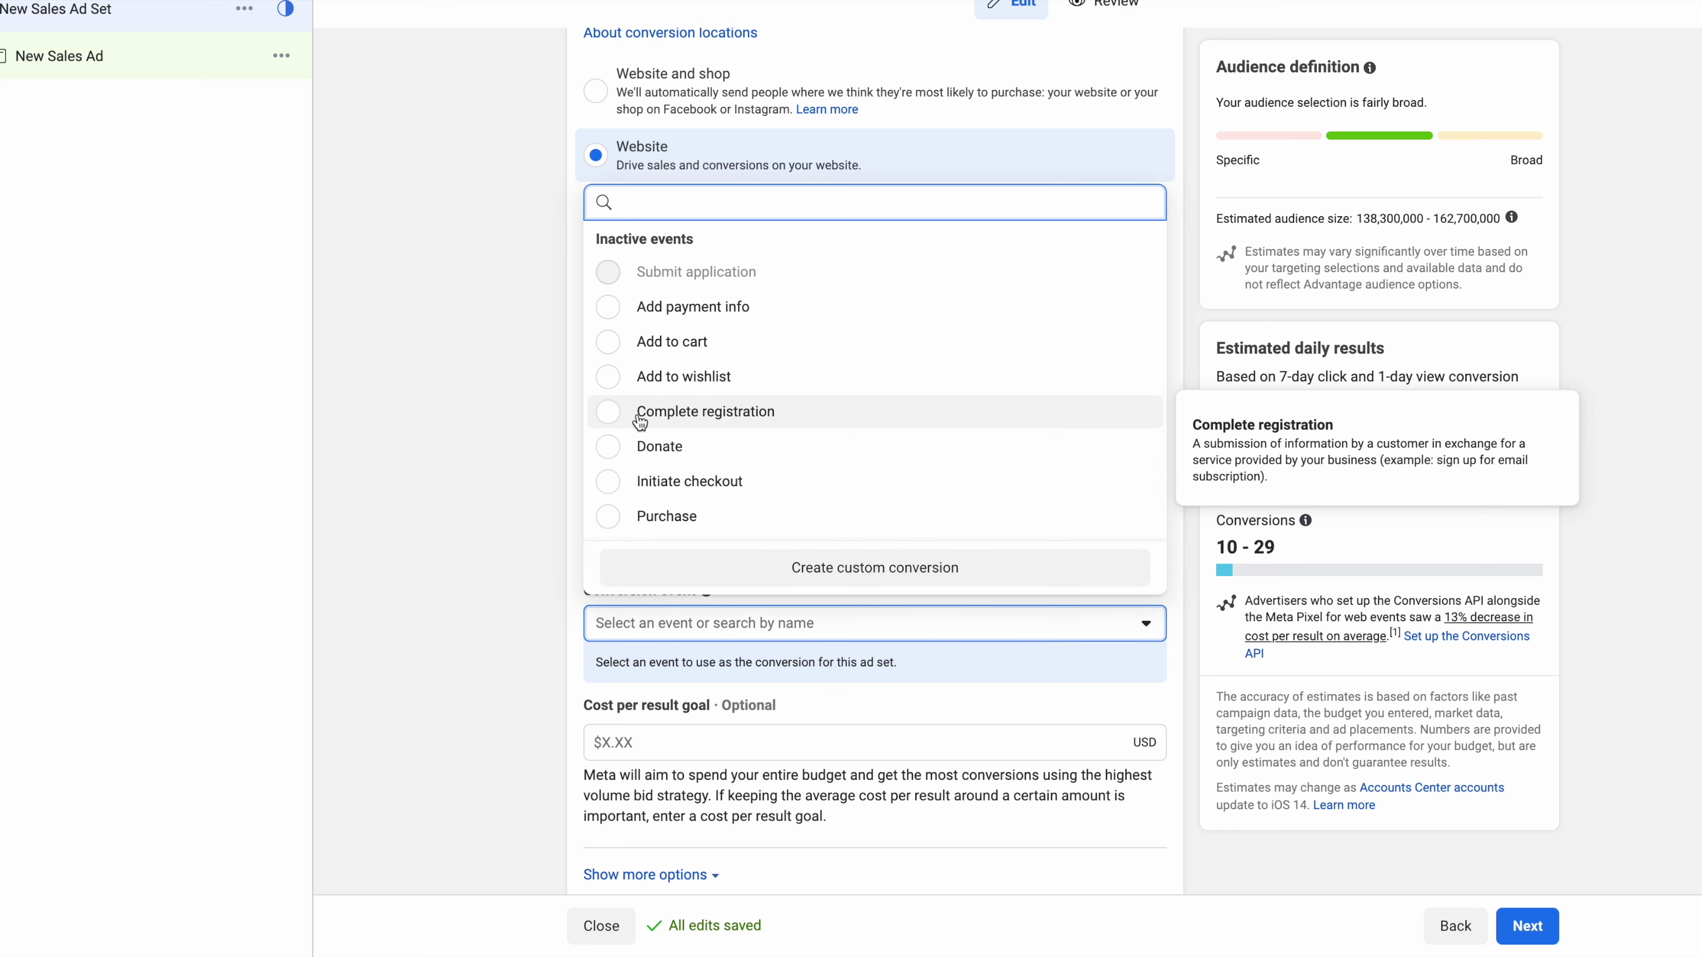
left_click(638, 517)
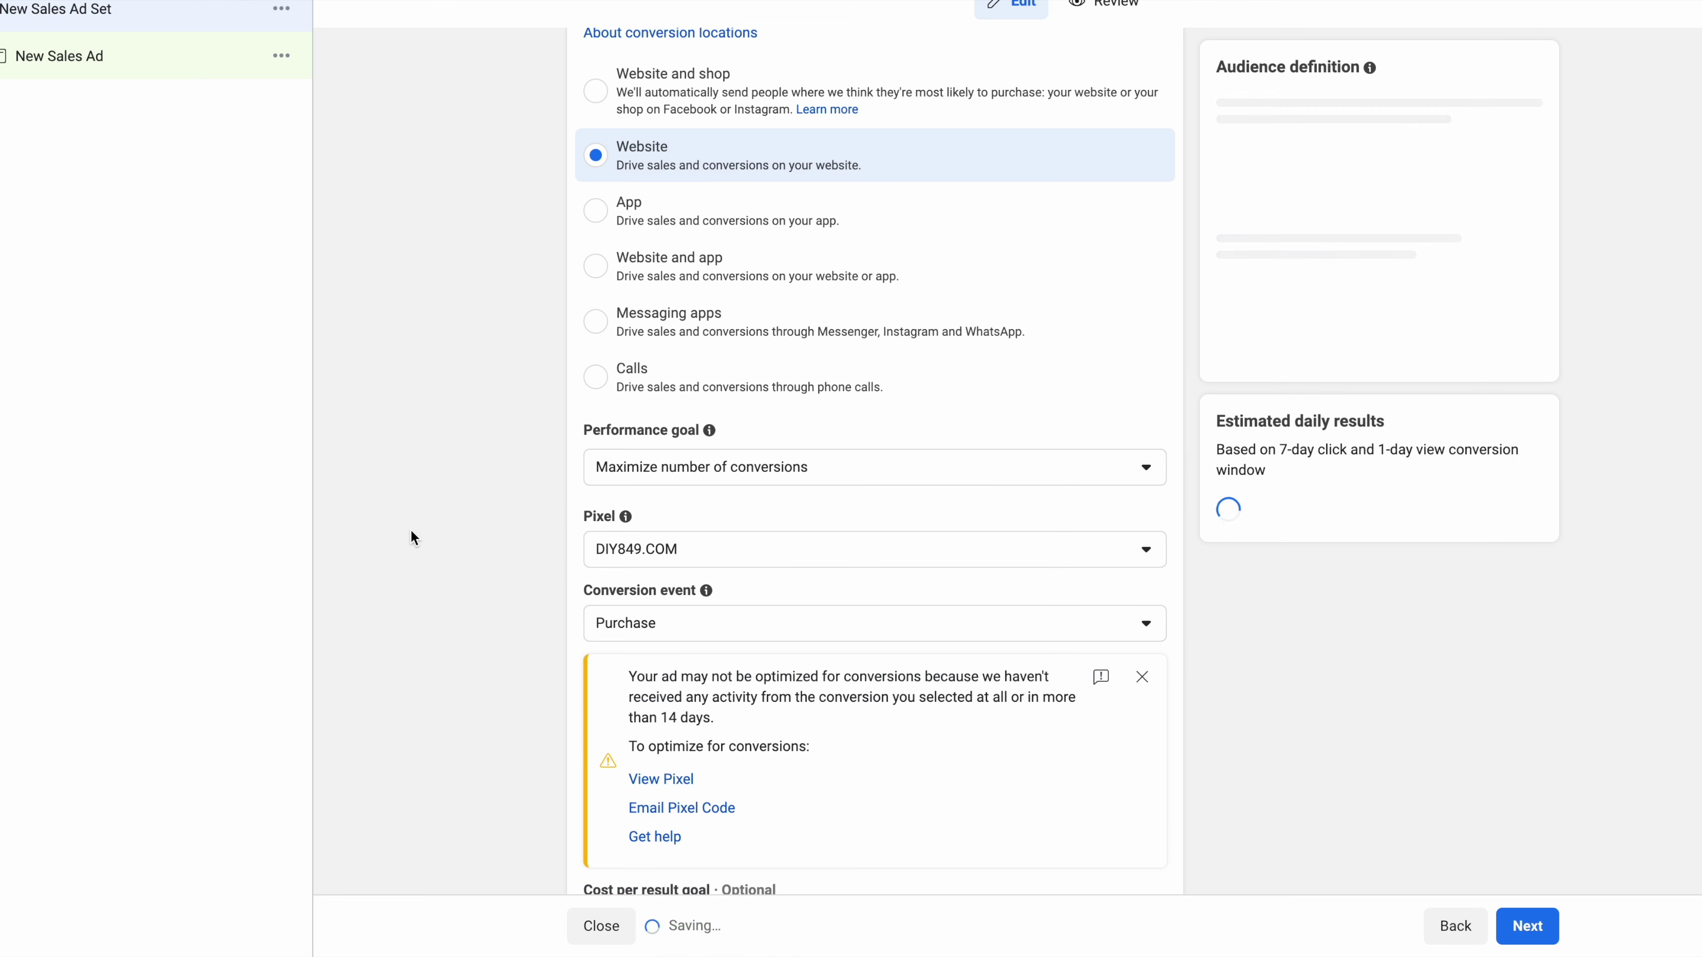
left_click(1140, 677)
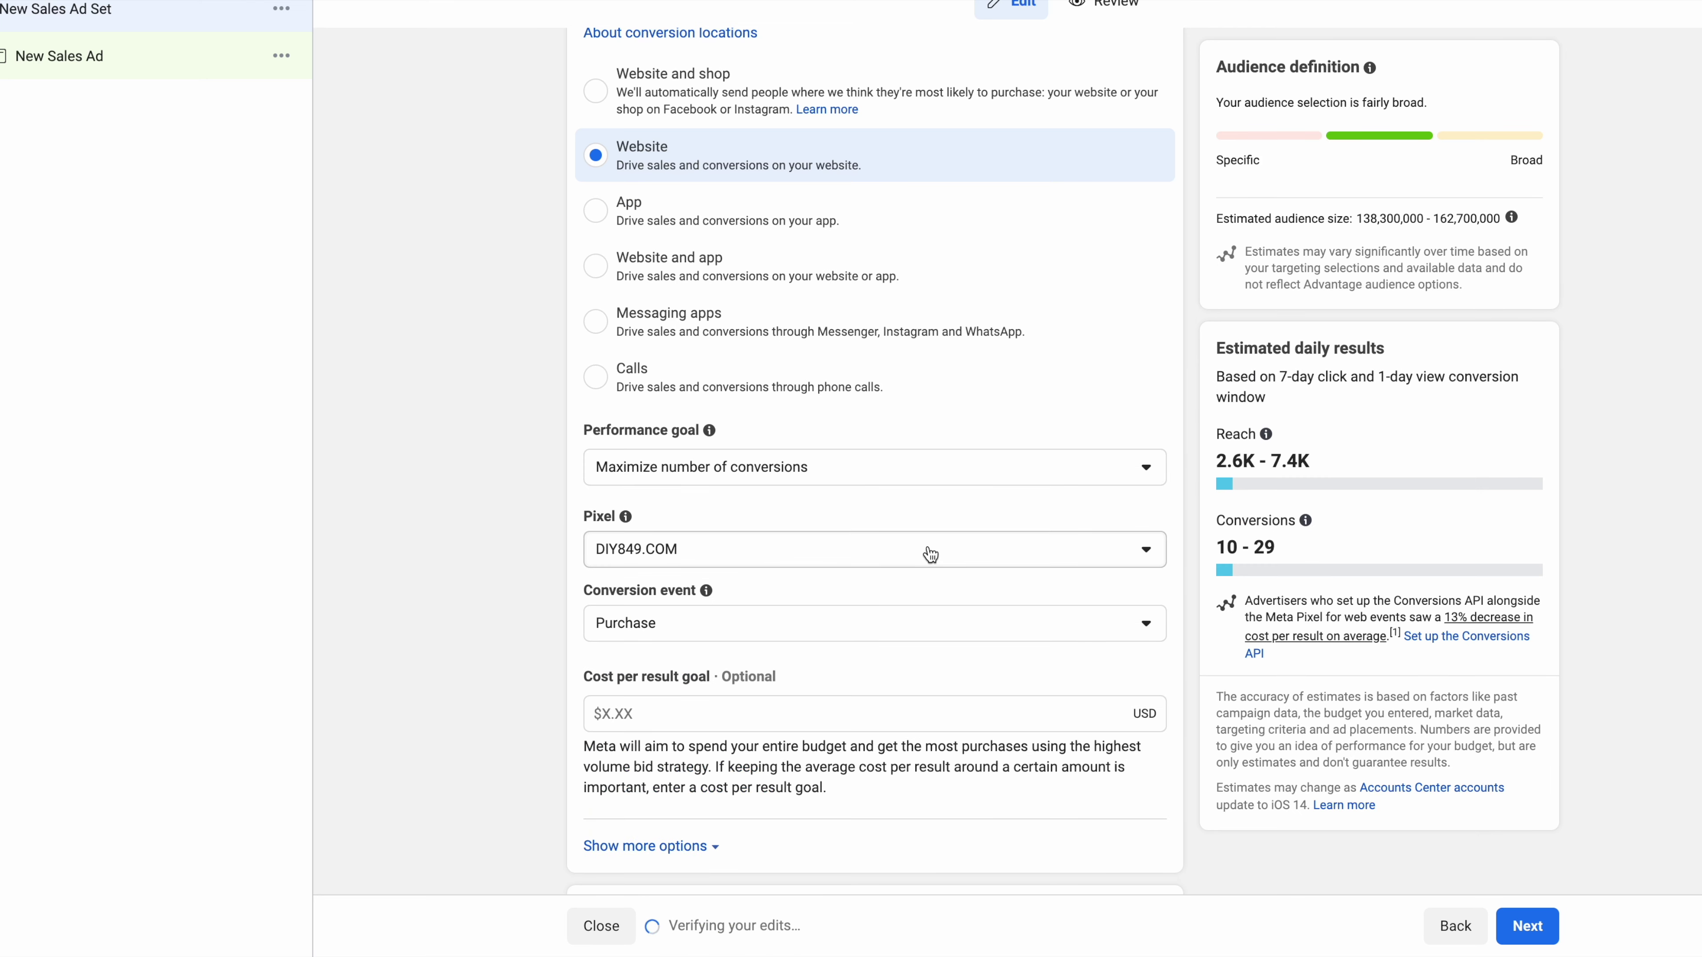
Step: Change the ad set's daily budget amount from $20.00 to $25.00
scroll(920, 552, "down", 8)
scroll(918, 562, "down", 3)
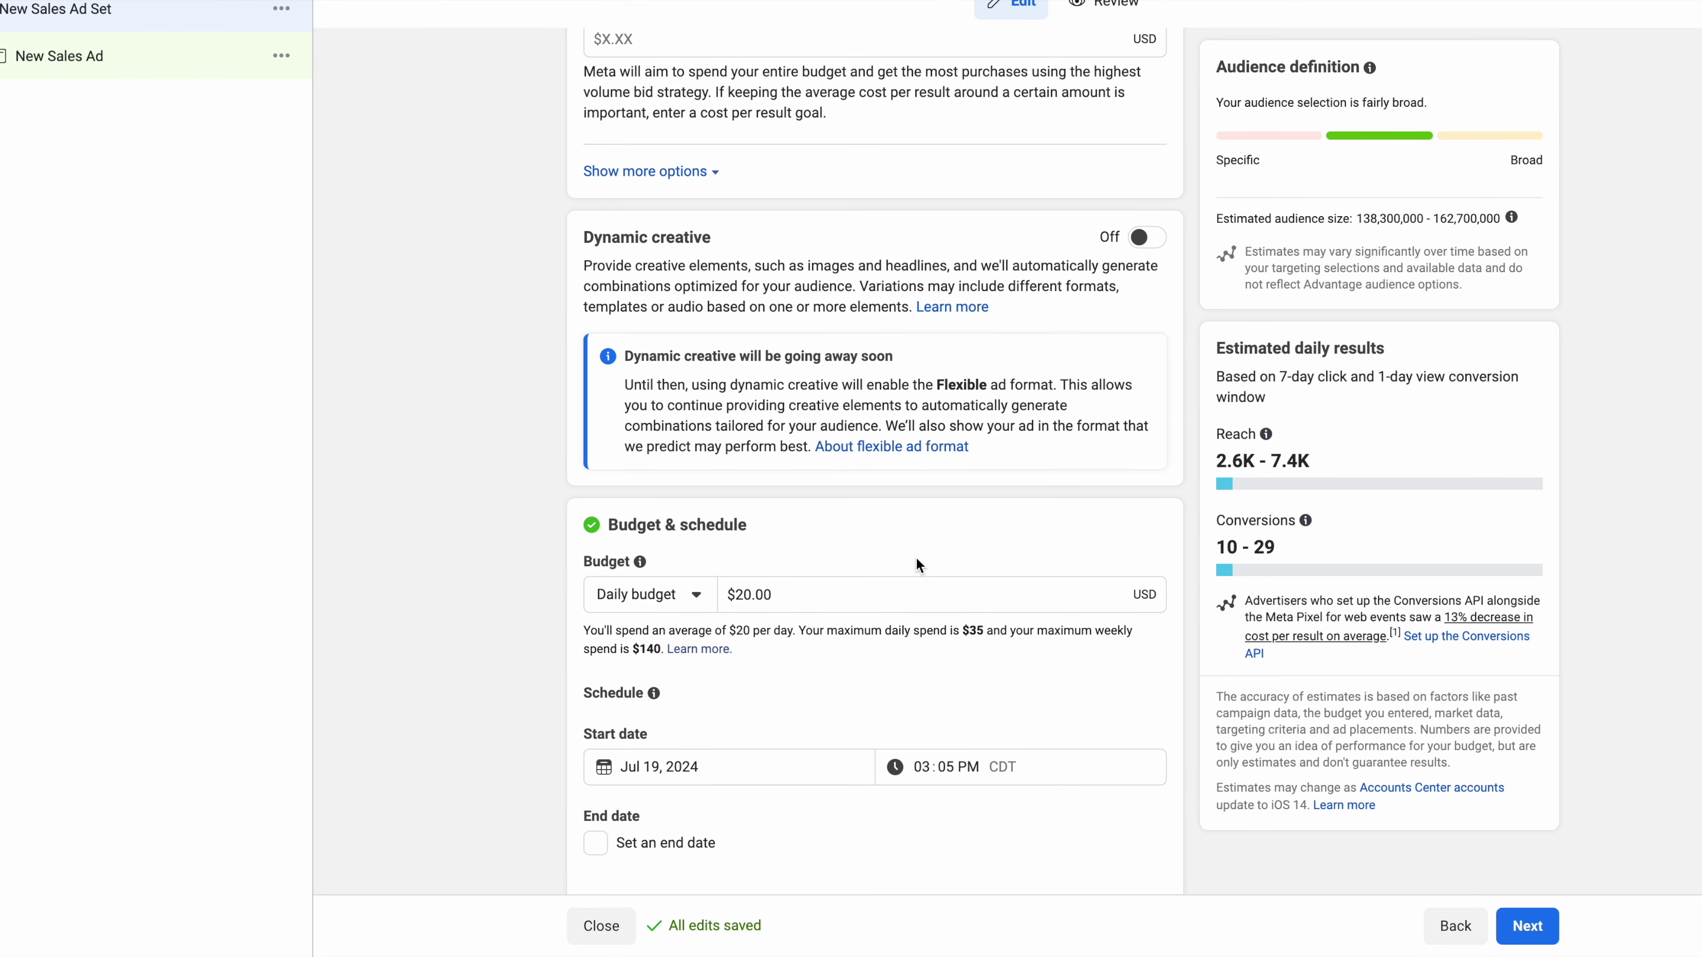
left_click(768, 511)
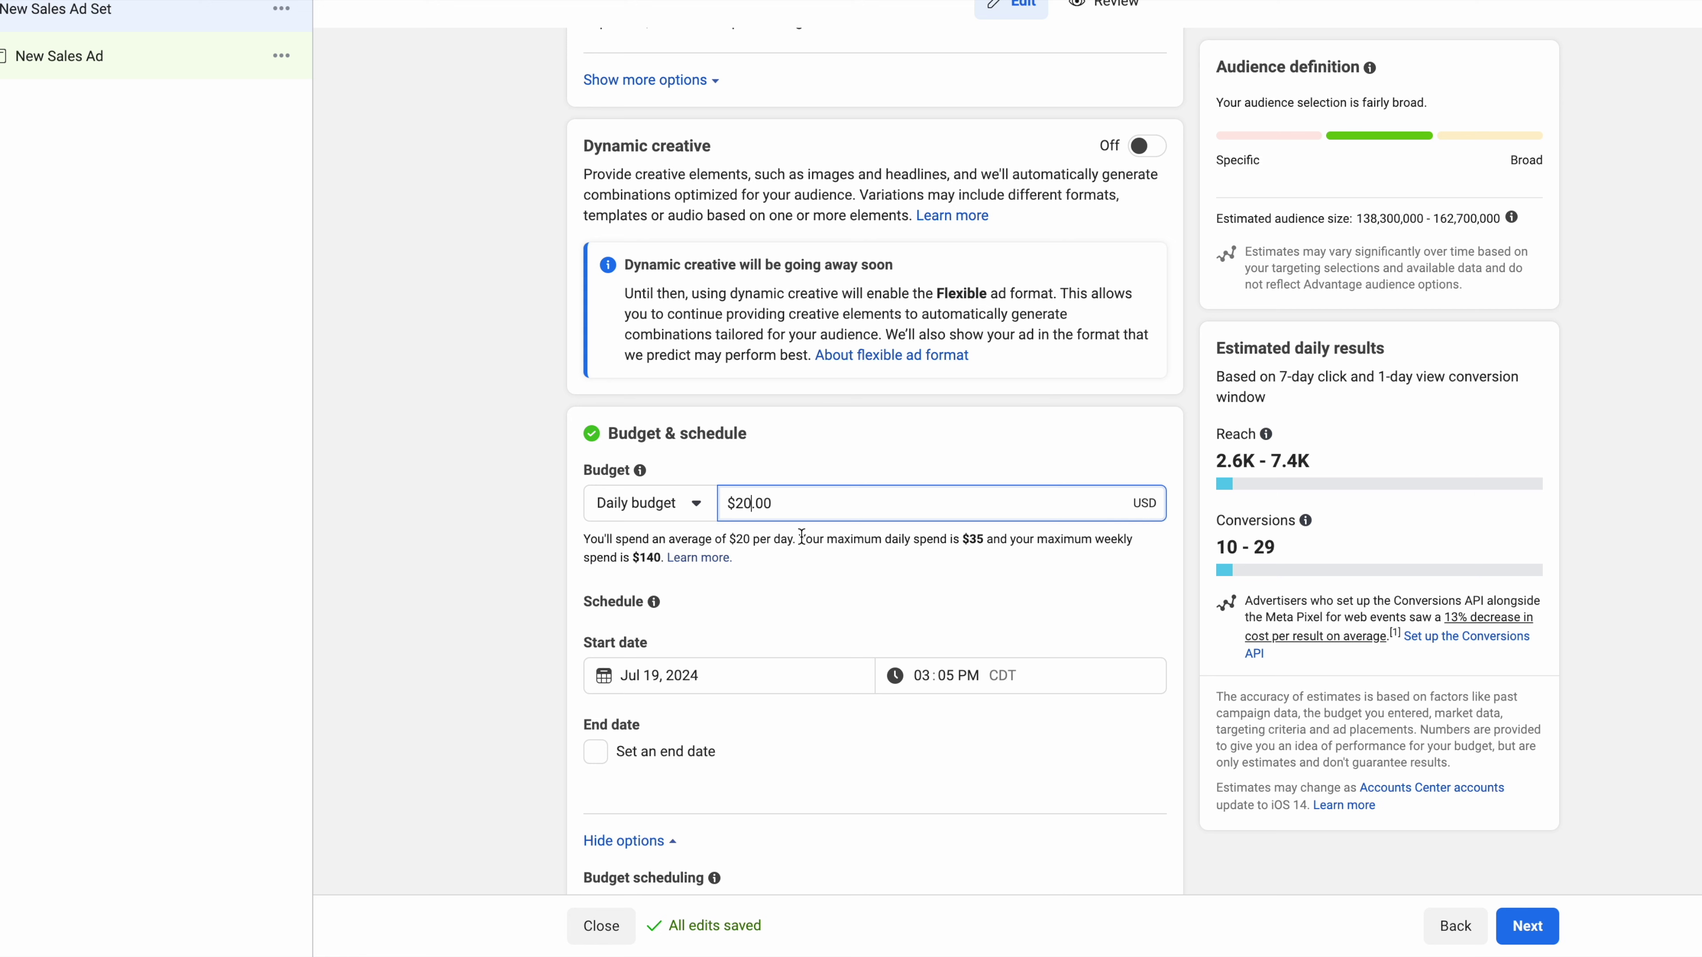
key("BackSpace")
left_click(862, 456)
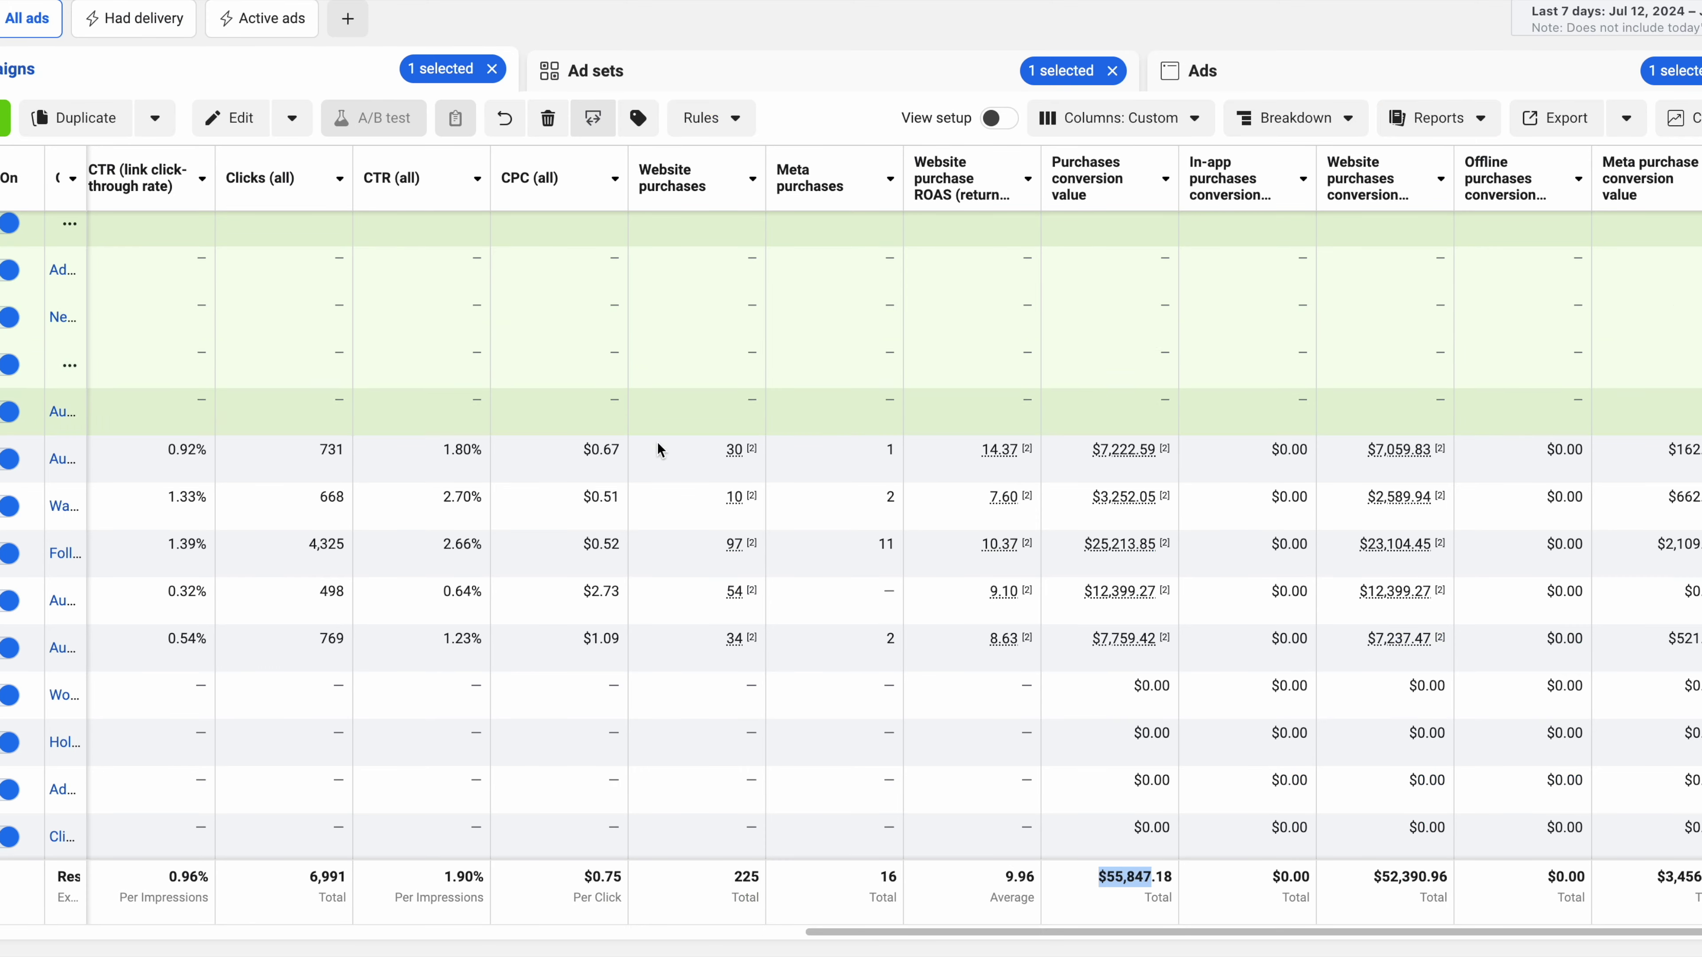
scroll(656, 449, "left", 10)
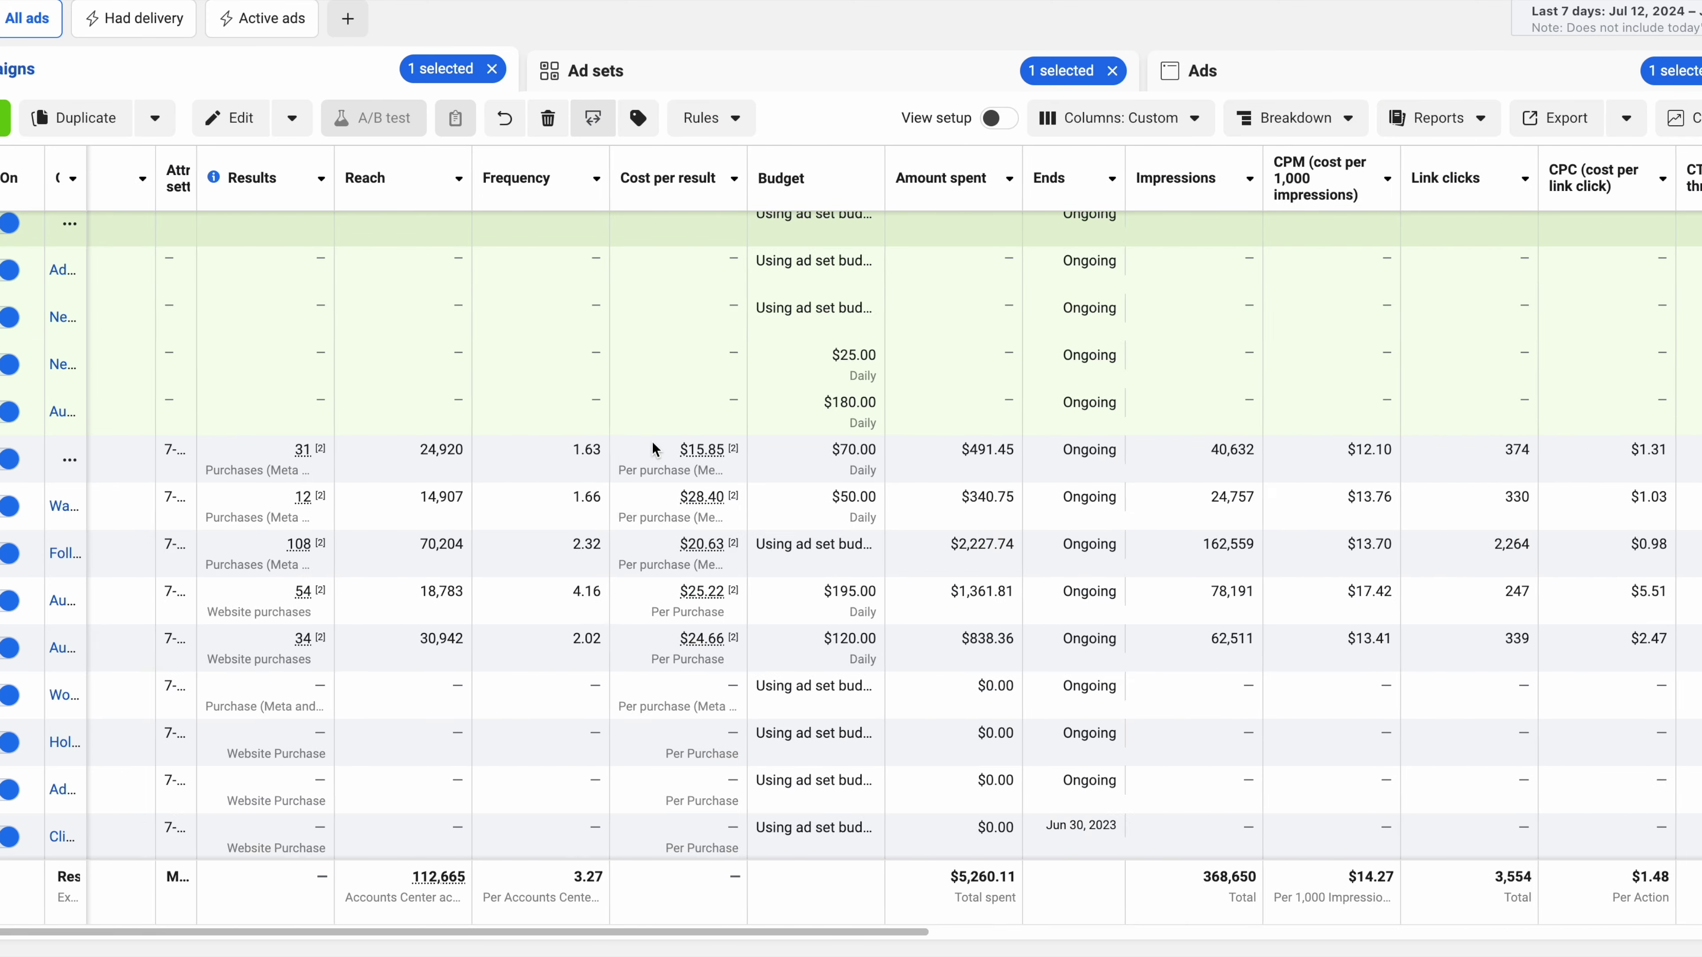
scroll(663, 449, "left", 3)
mouse_move(821, 449)
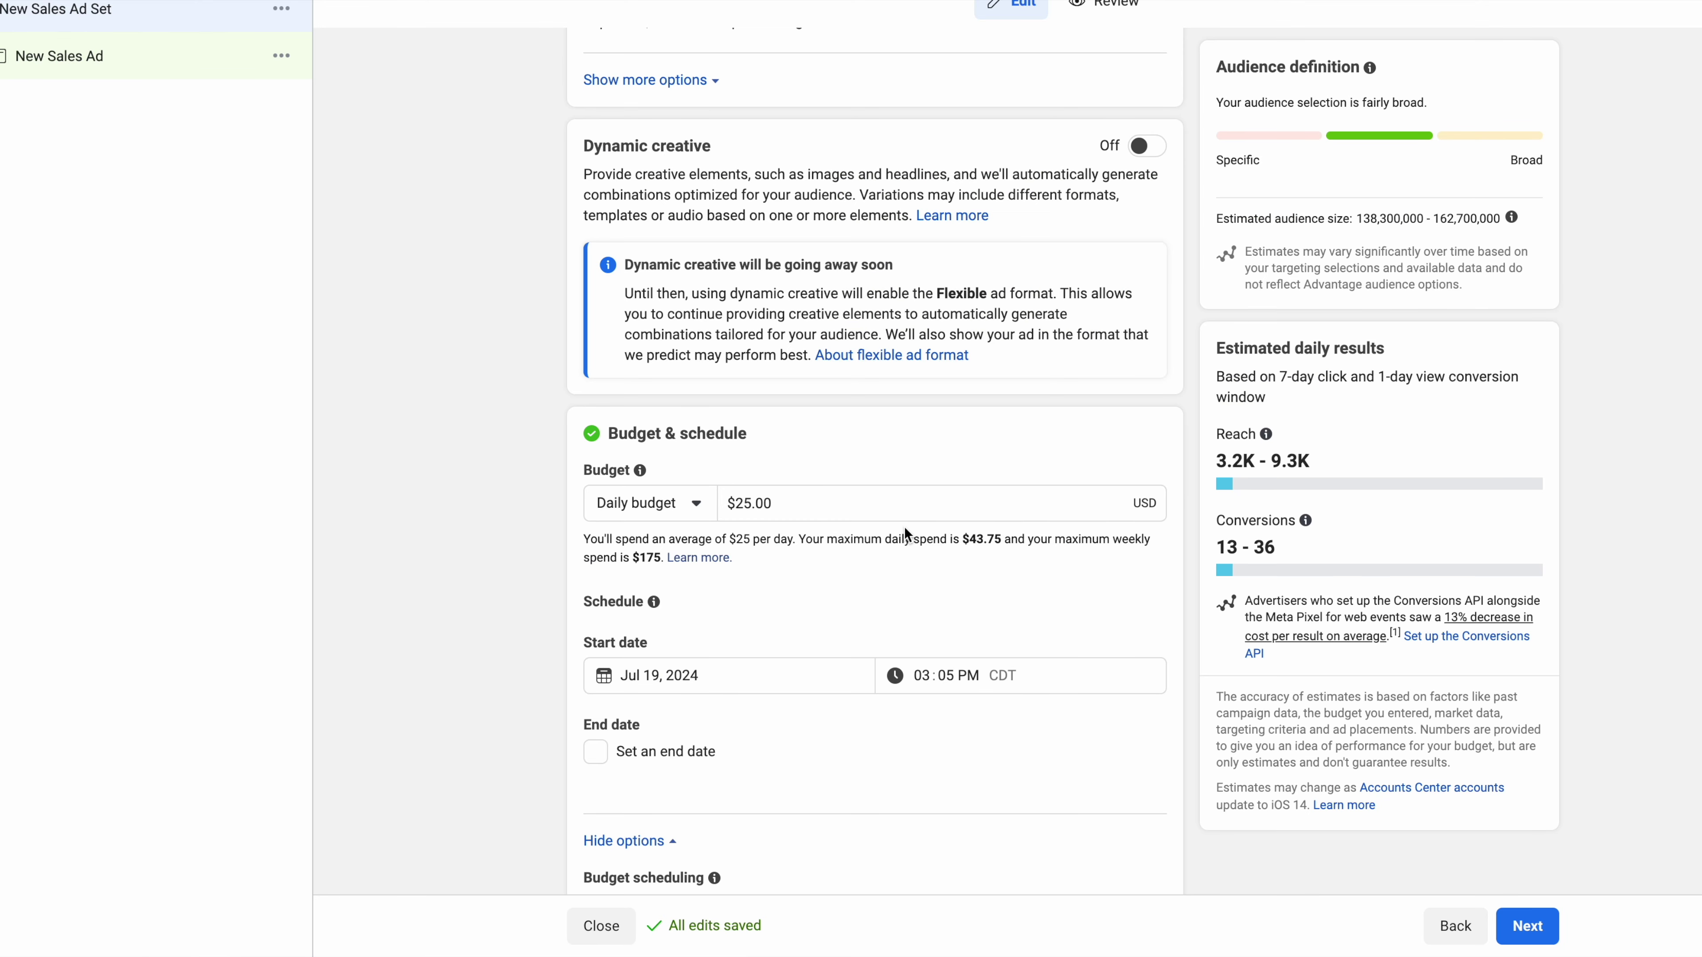
Step: Review the Advantage+ audience description and expand the audience suggestion options
scroll(903, 527, "down", 10)
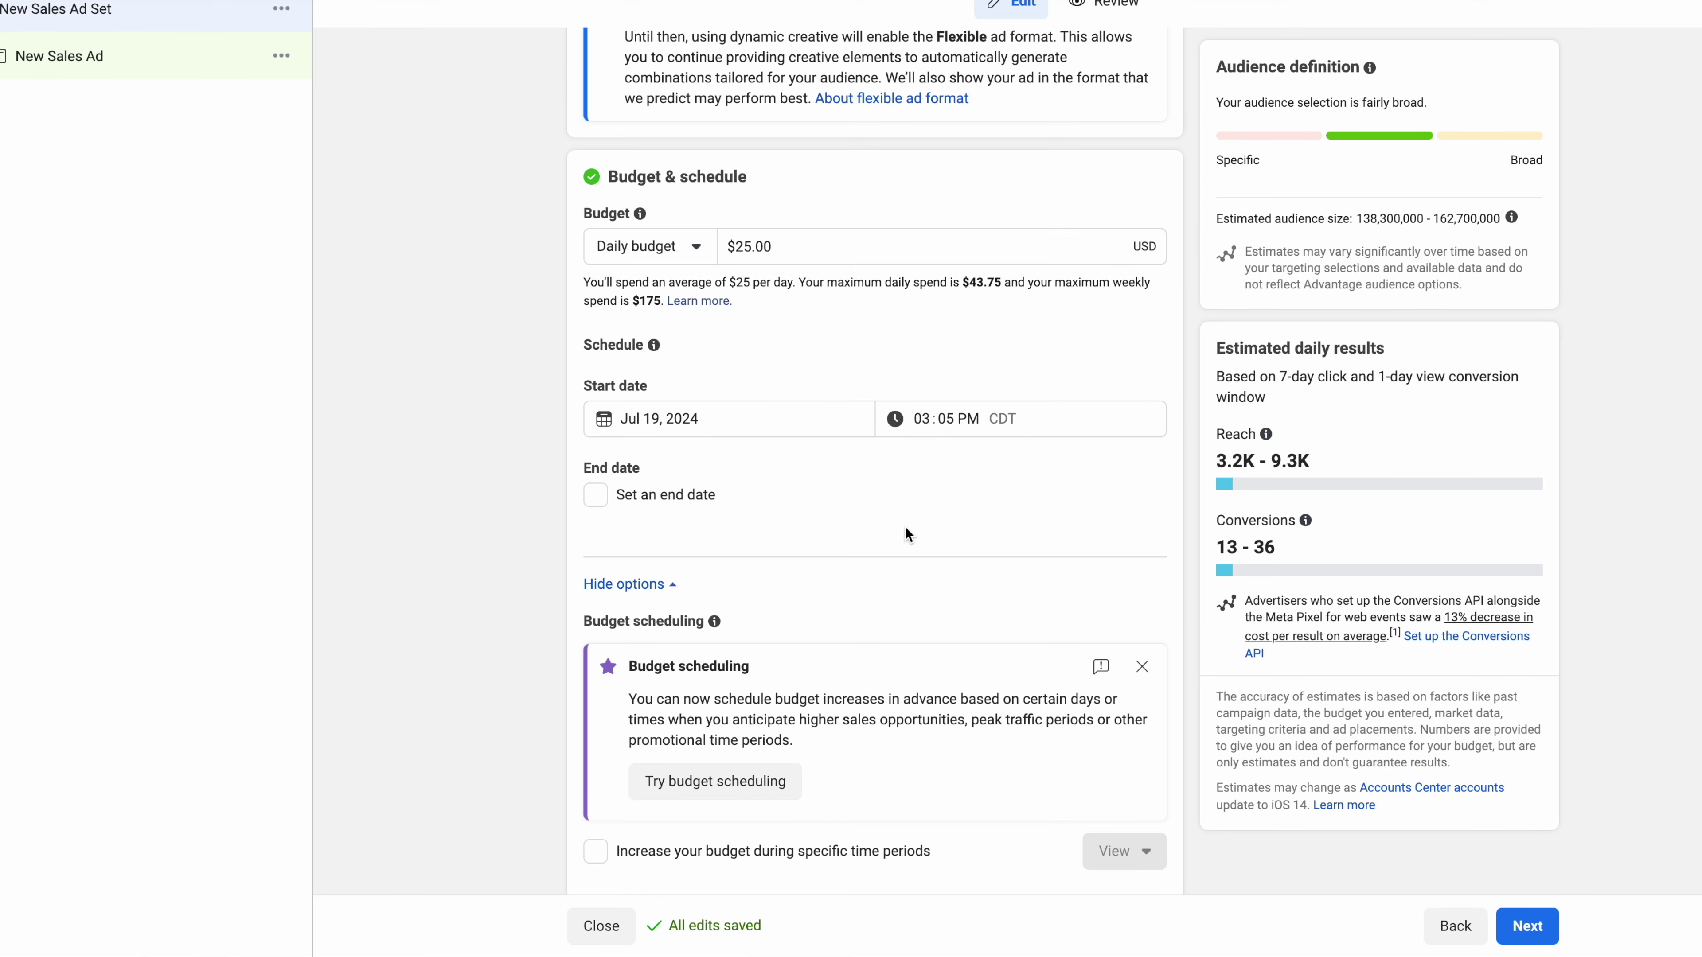
scroll(890, 517, "down", 3)
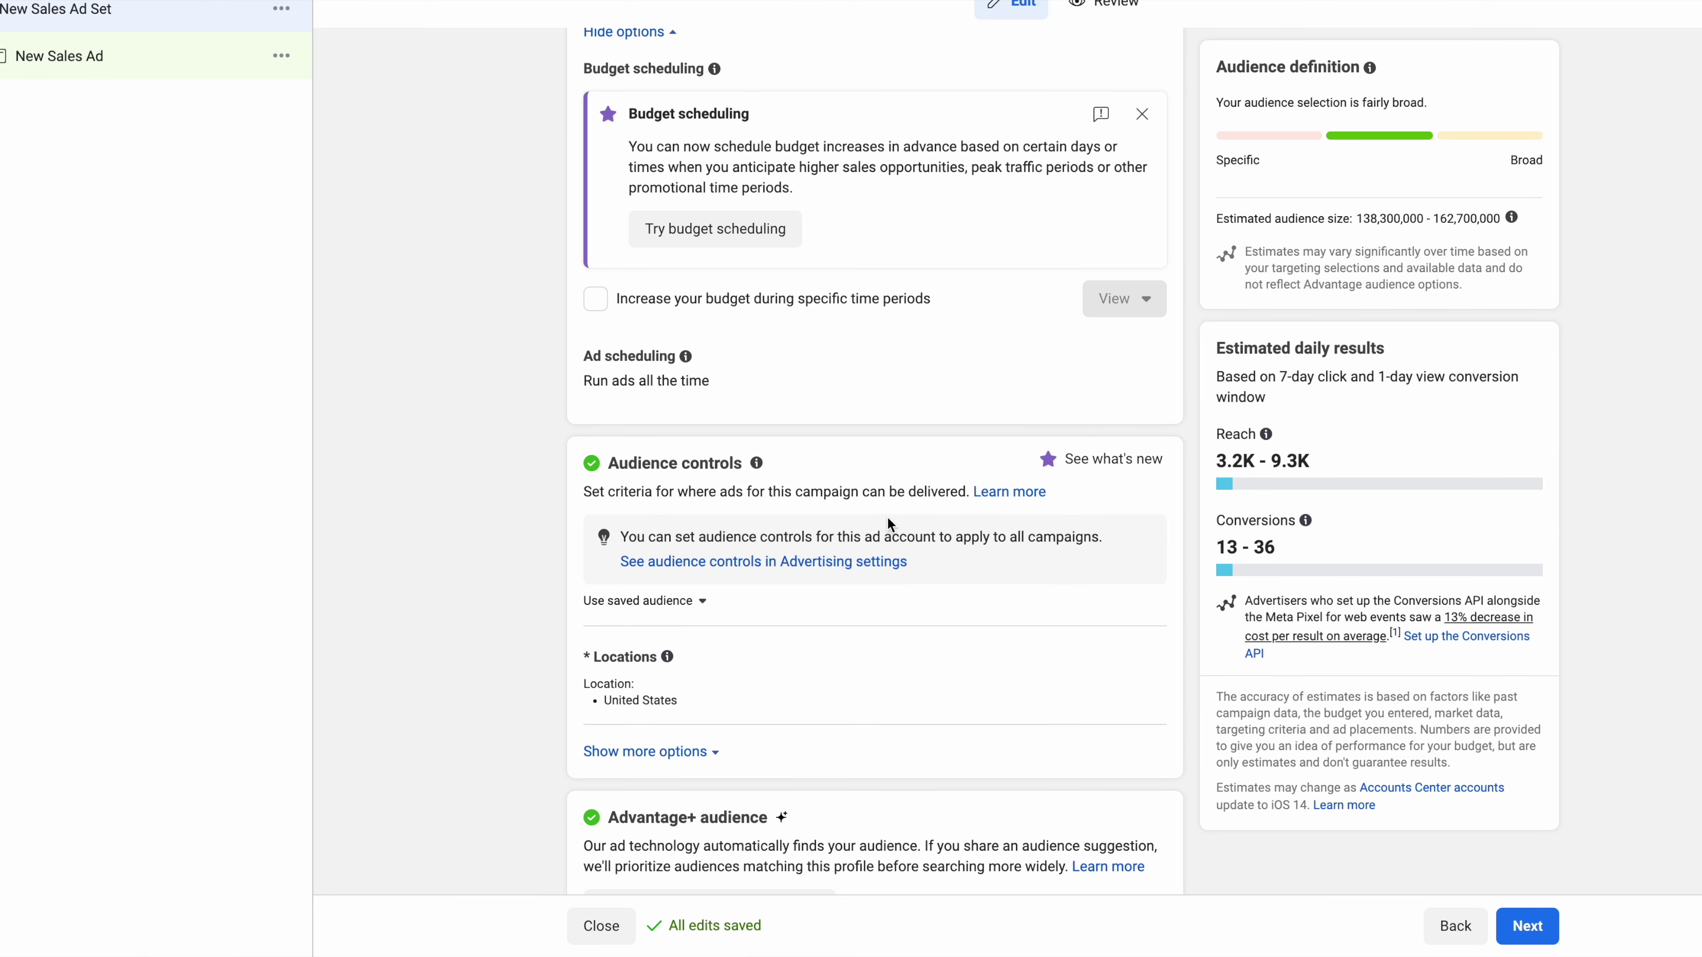
scroll(640, 303, "down", 3)
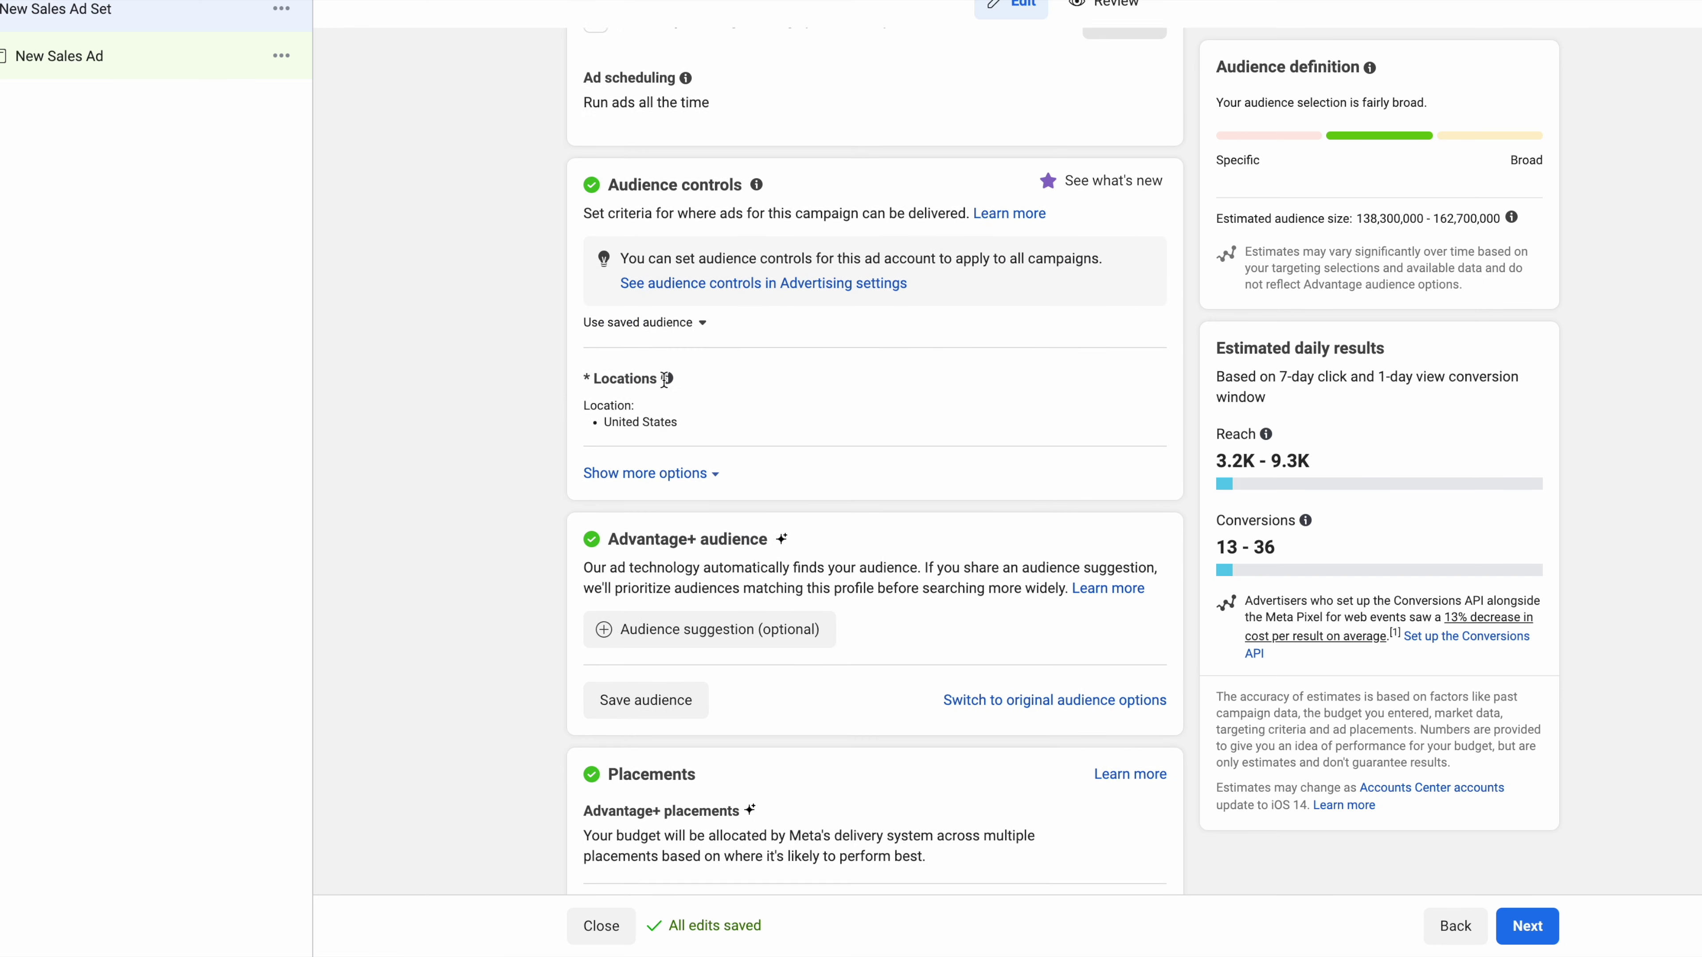
left_click_drag(608, 484, 767, 486)
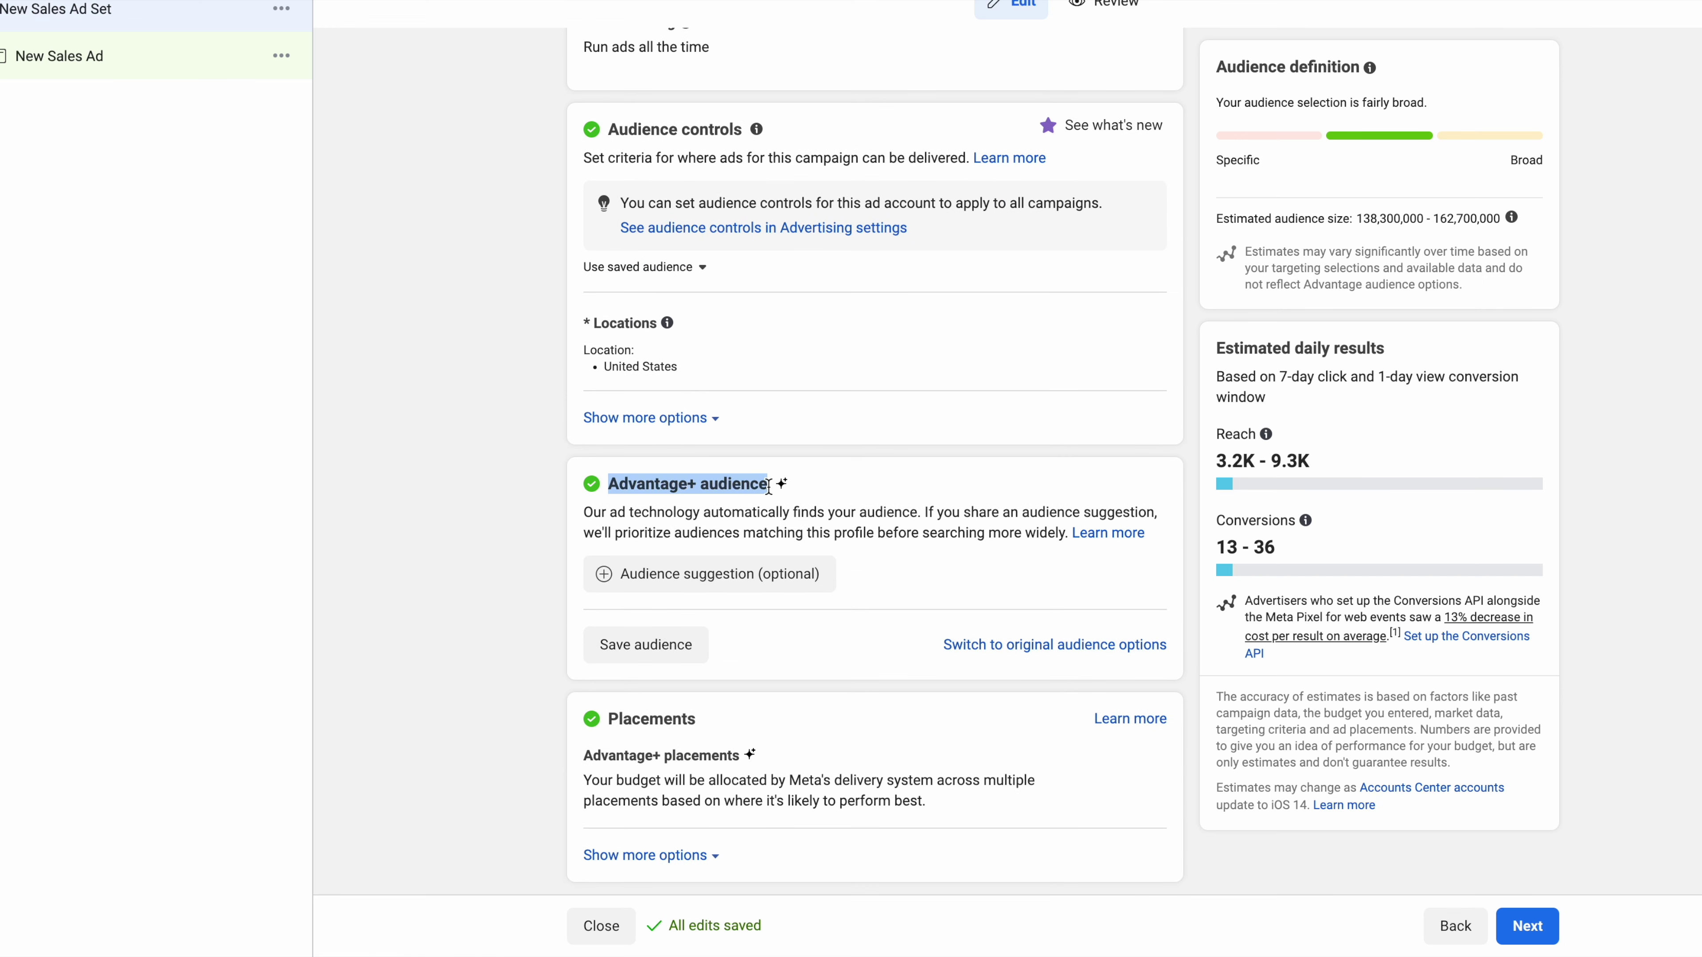
left_click_drag(584, 513, 922, 532)
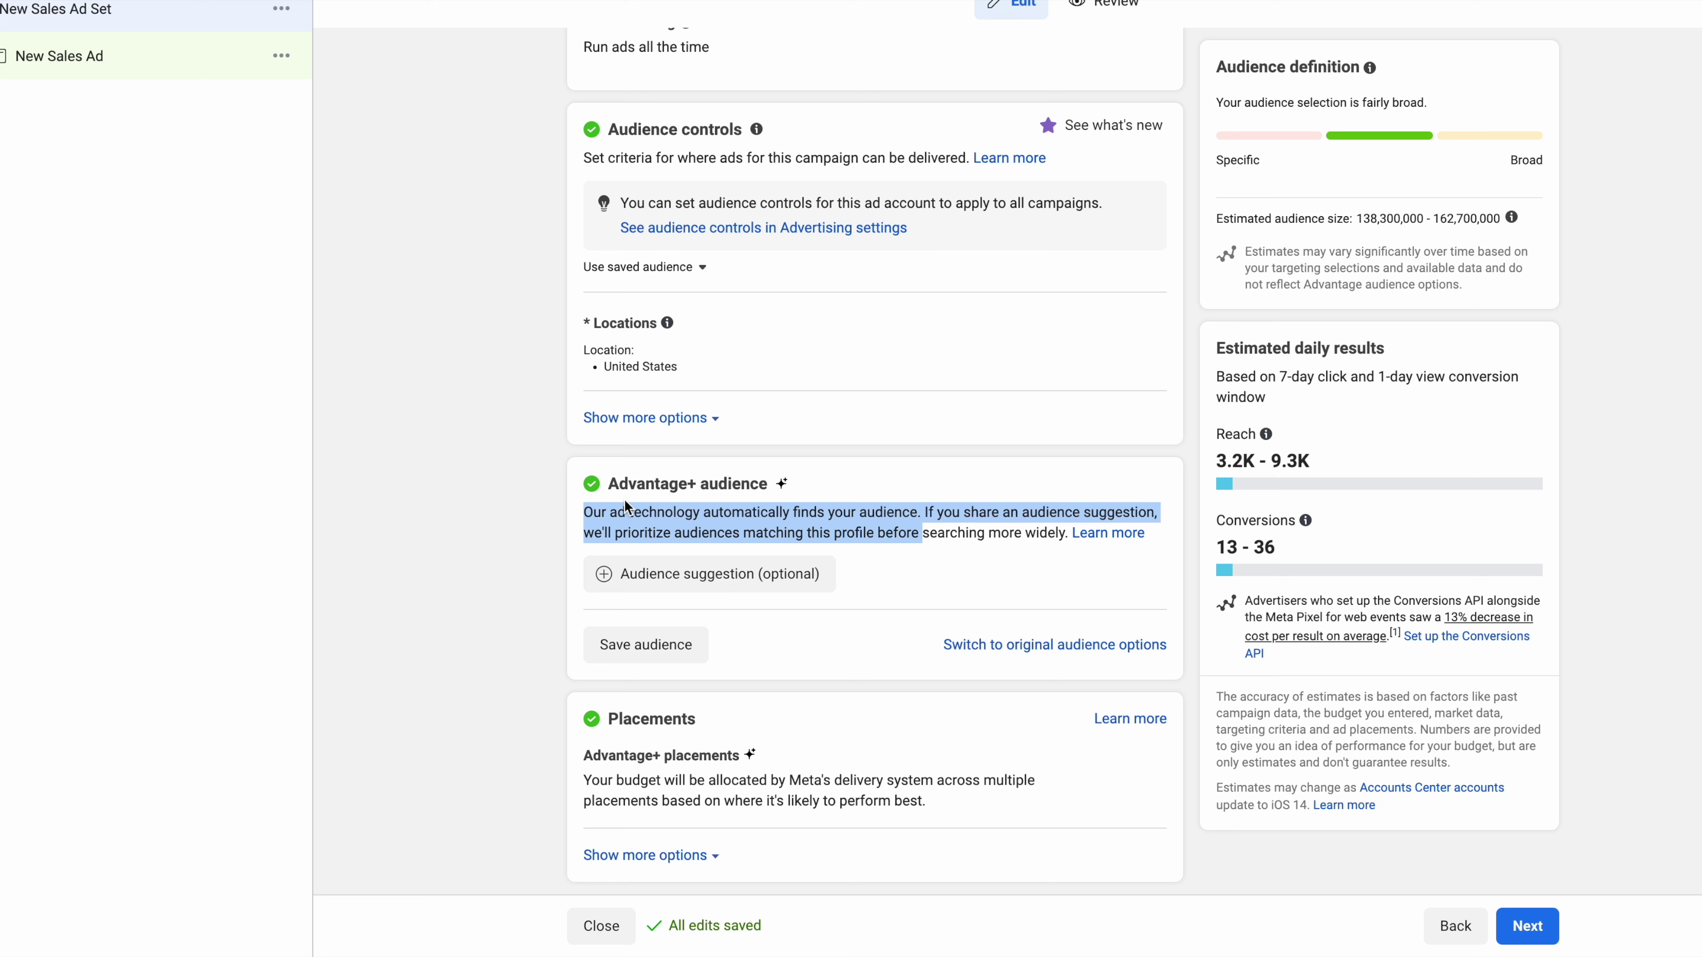
left_click(715, 587)
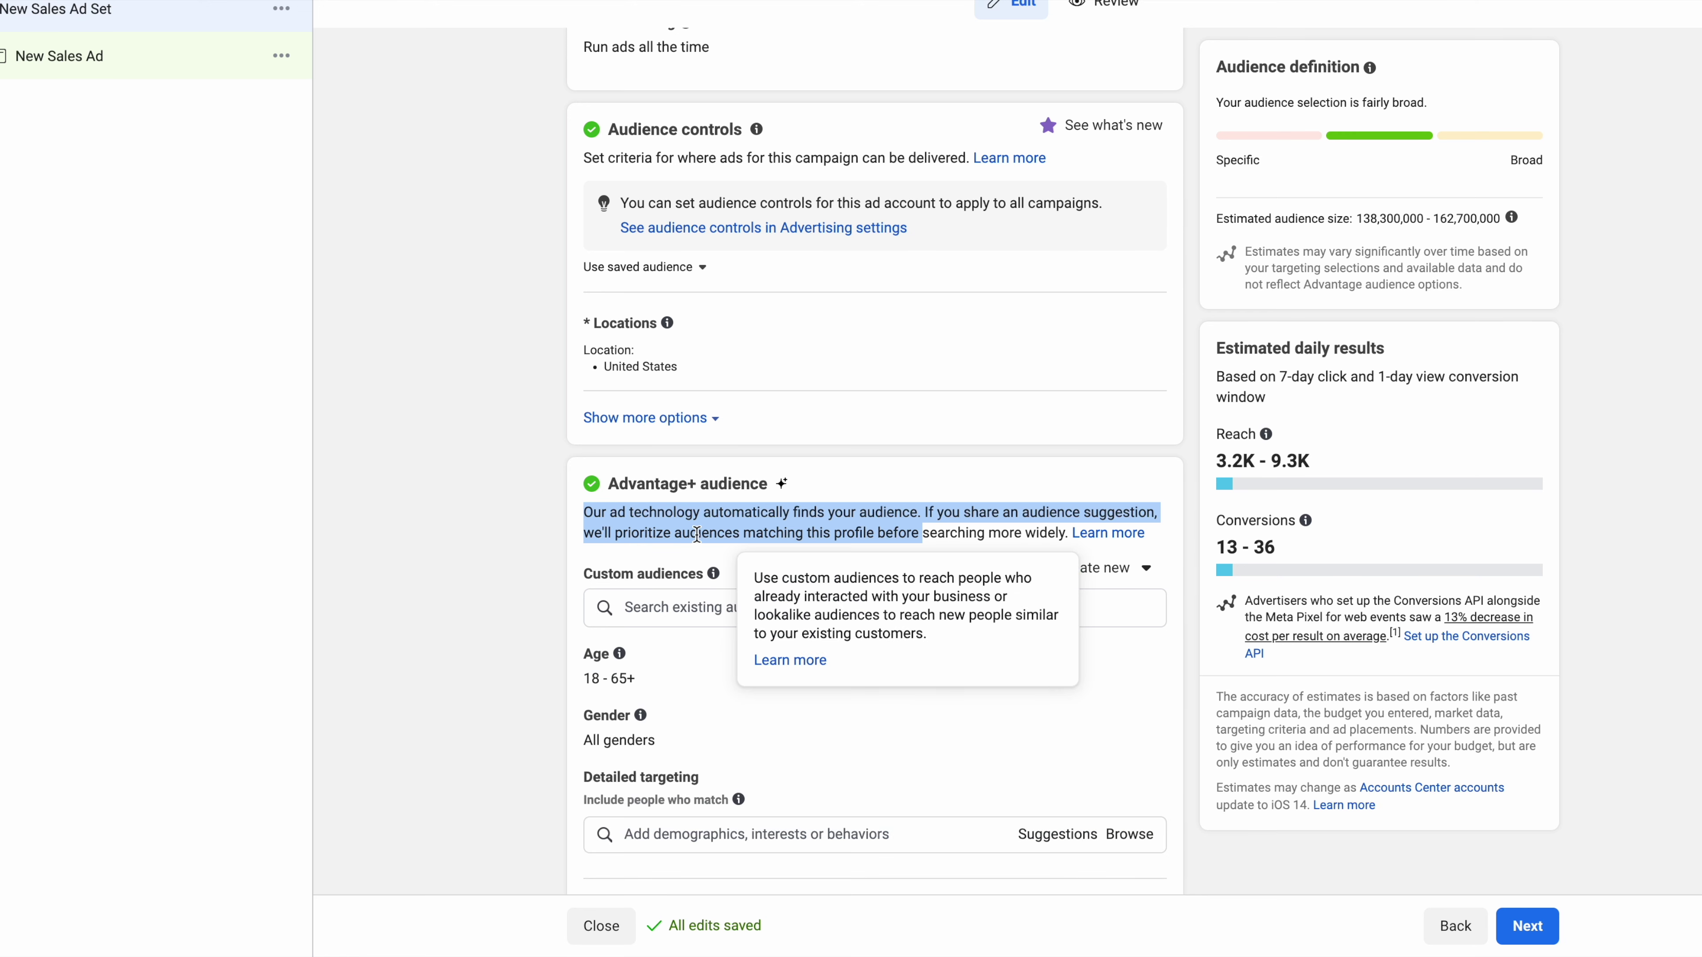
Step: Add hair extensions, Lace wig and Wig (hair care) as detailed targeting interests
scroll(775, 691, "down", 3)
left_click(716, 647)
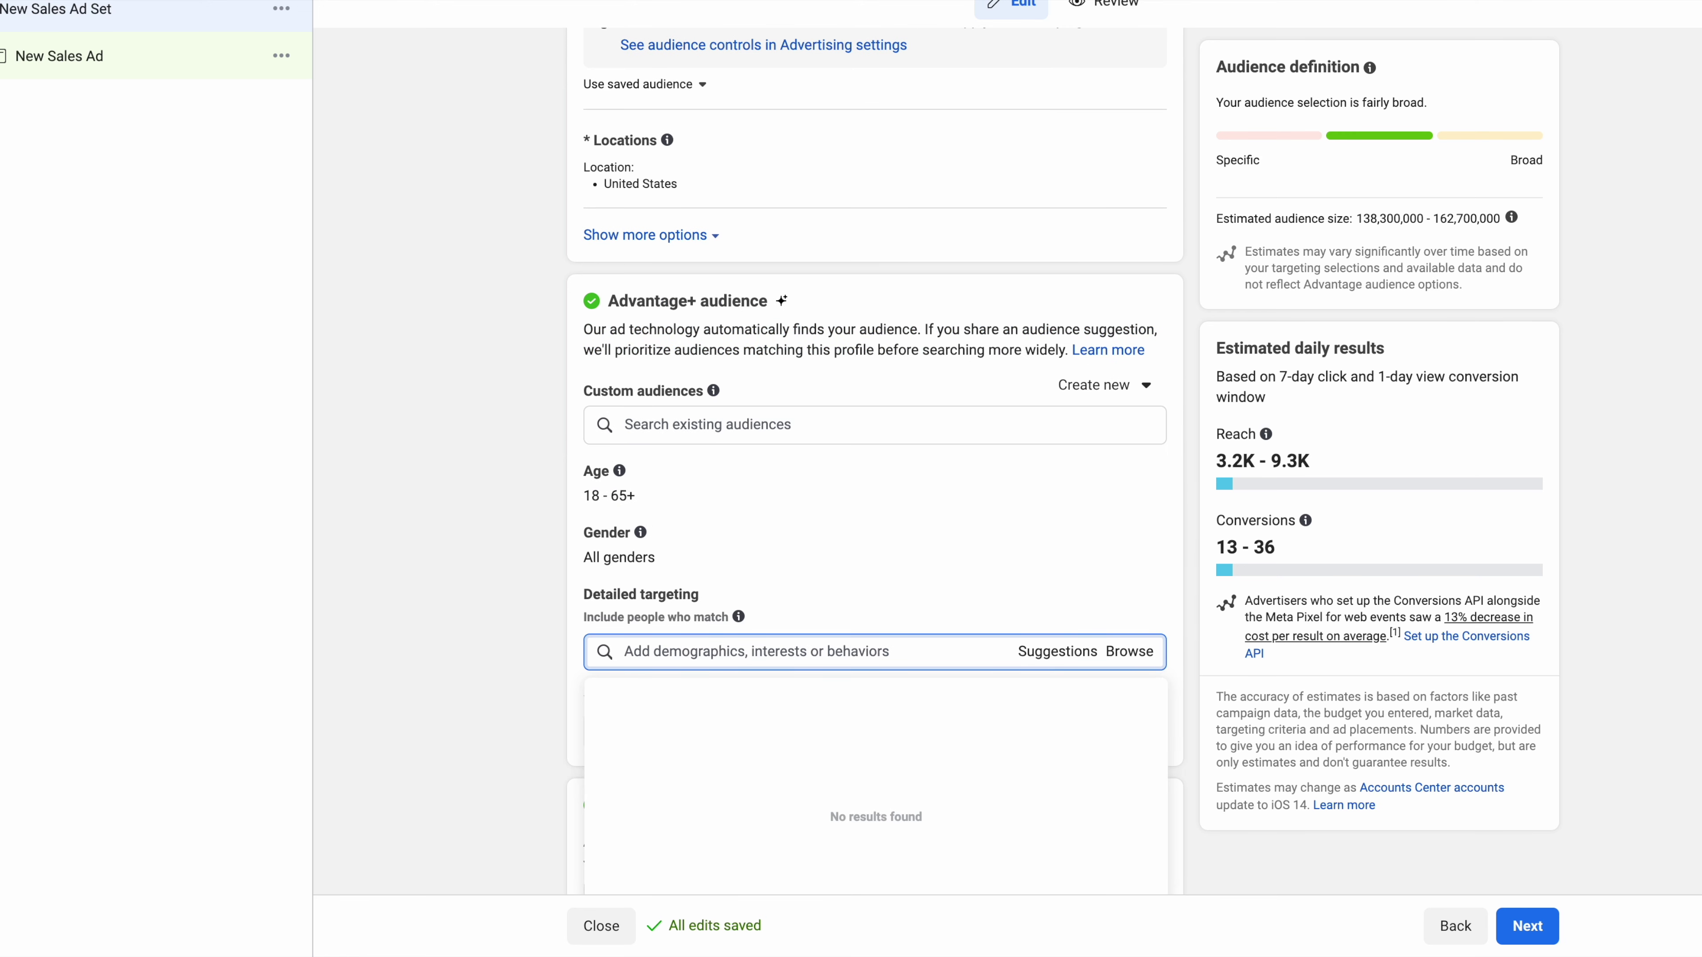
type("hair eextensions")
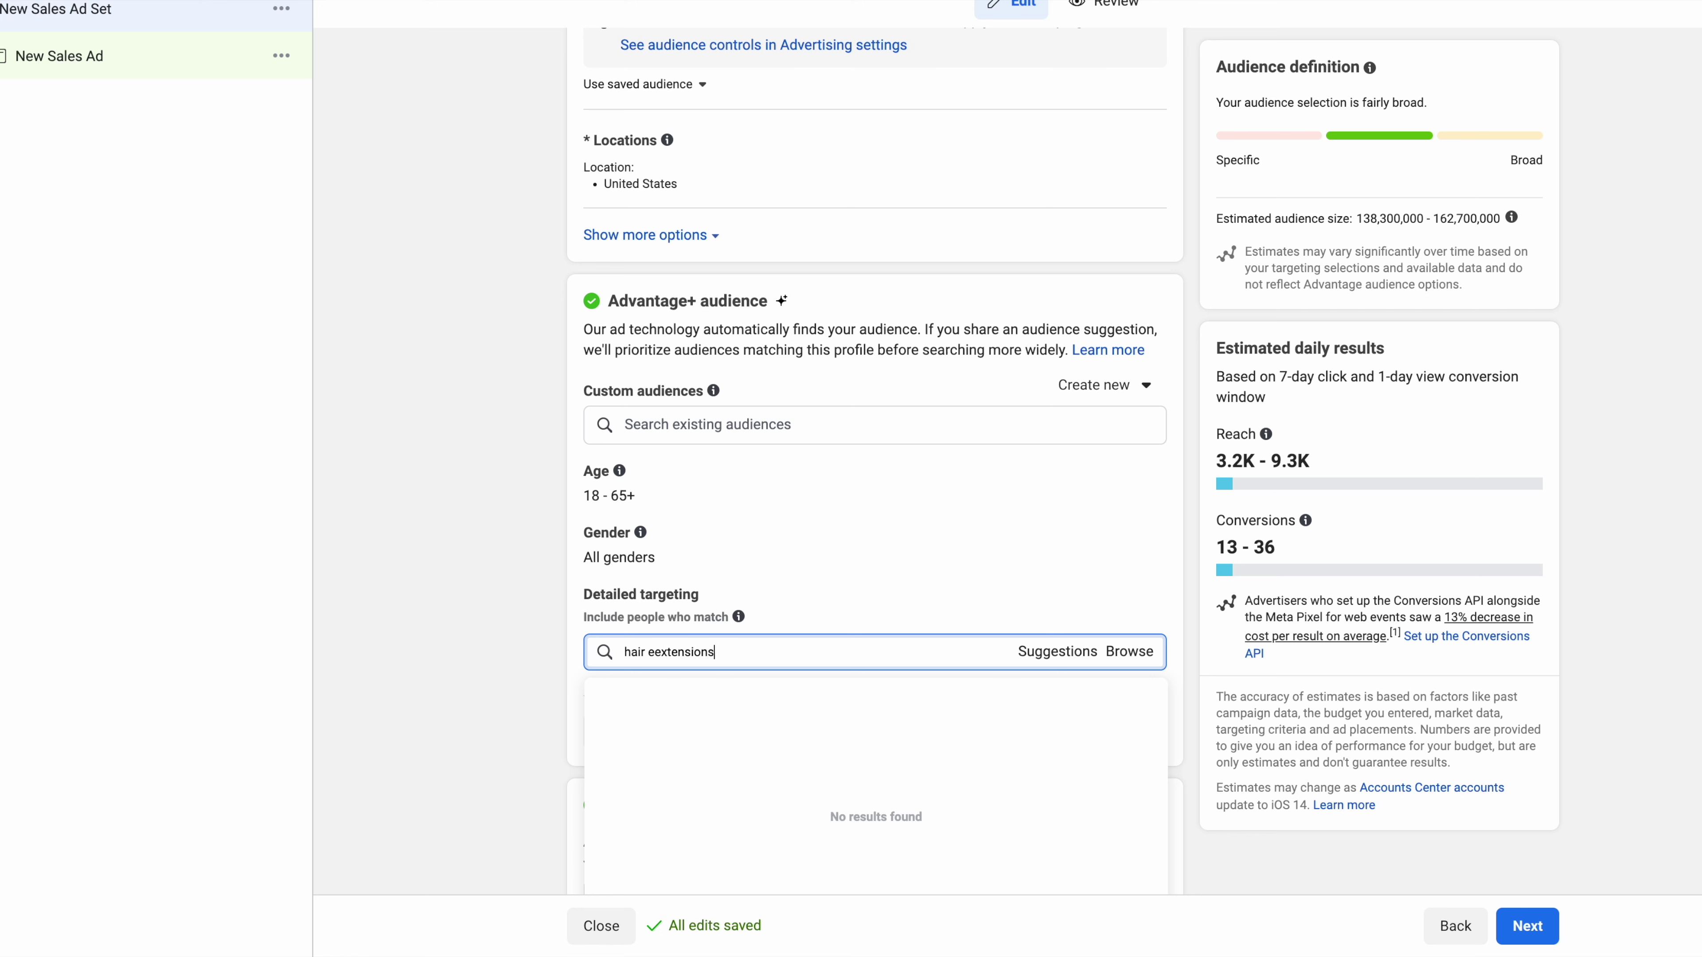
key("ctrl+a")
type("hair extensions")
left_click(684, 697)
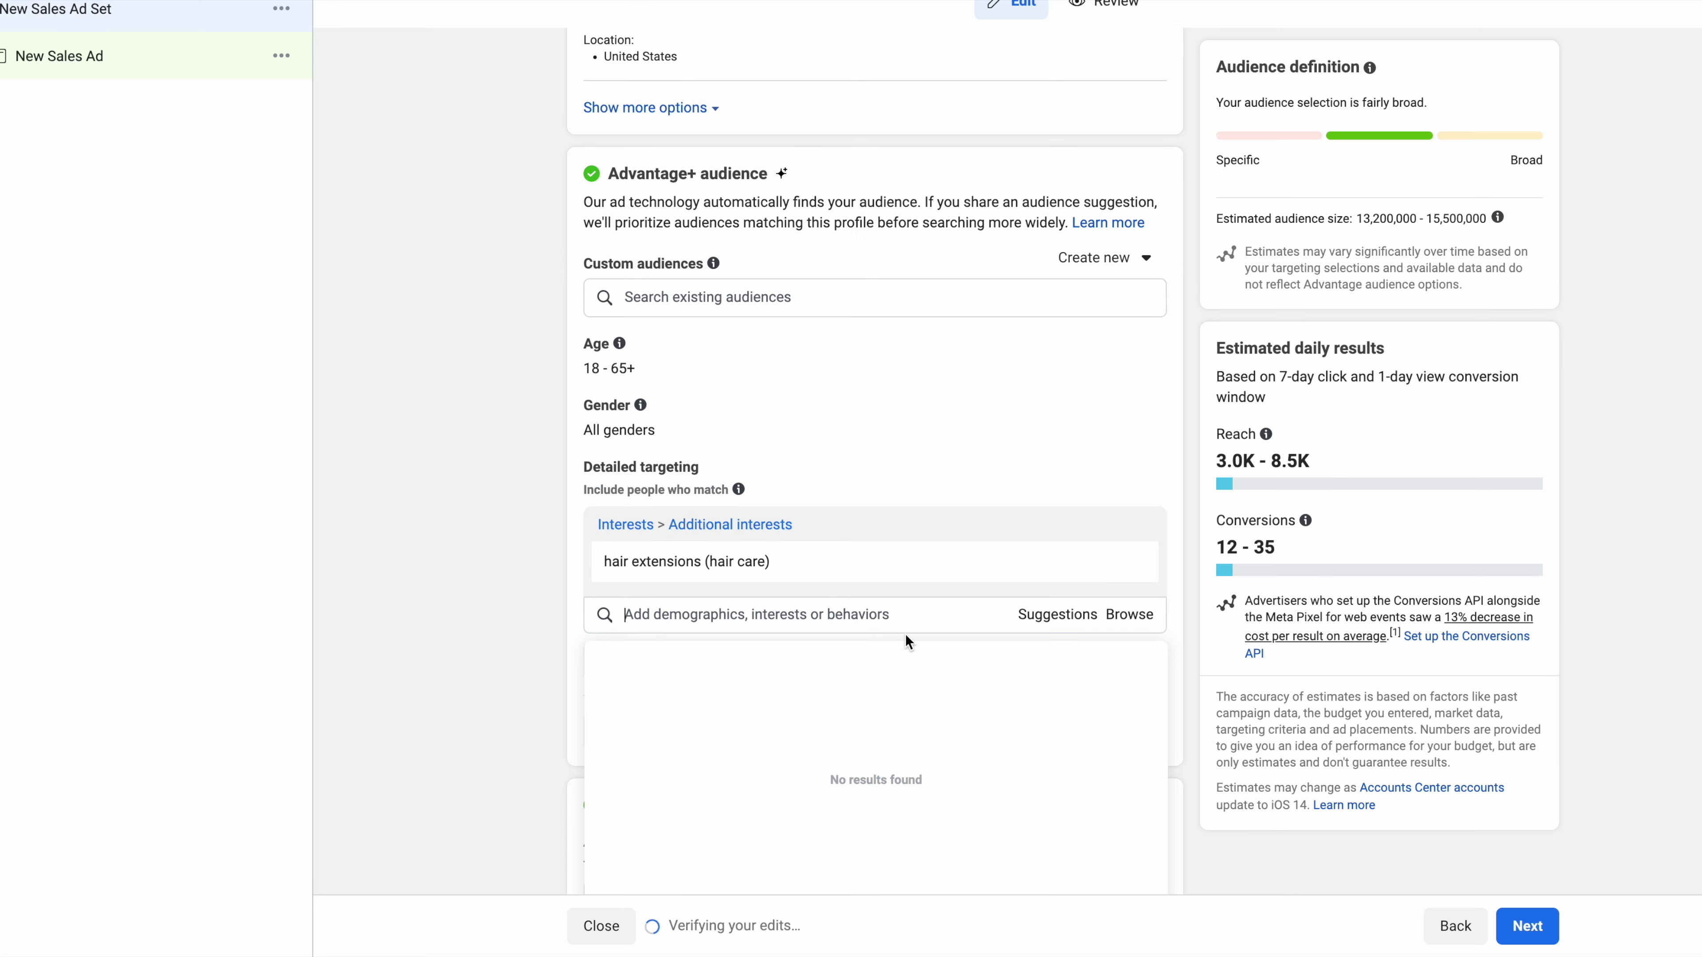
type("lace wig")
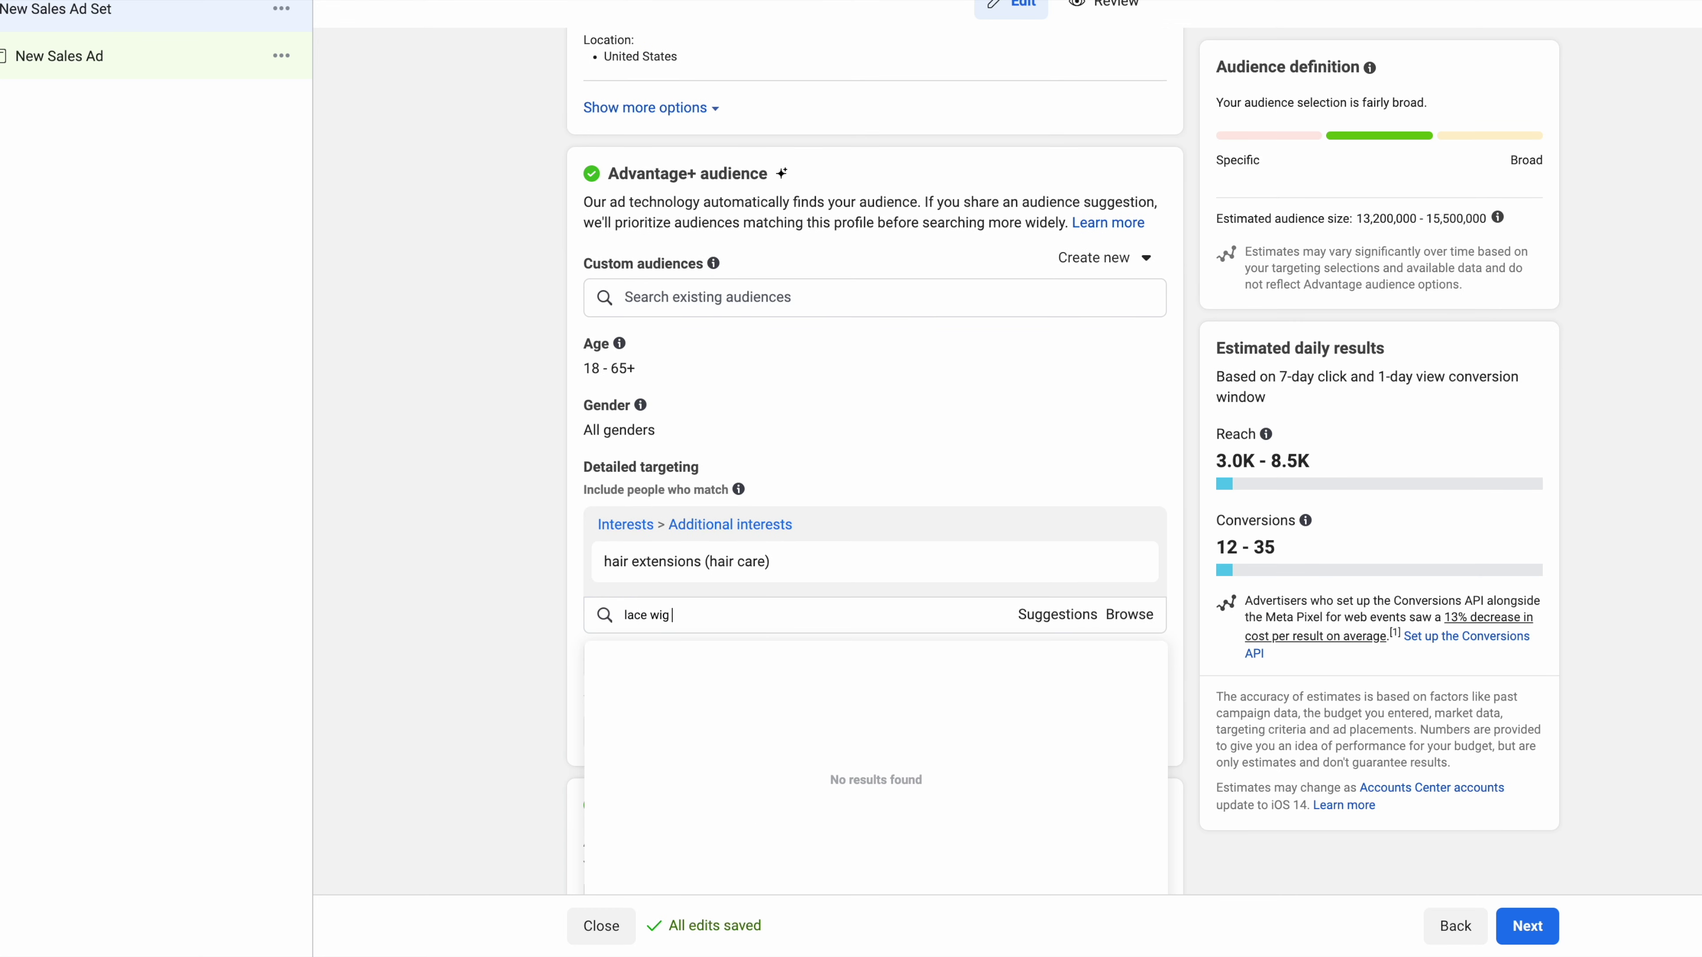
left_click(655, 660)
type("w")
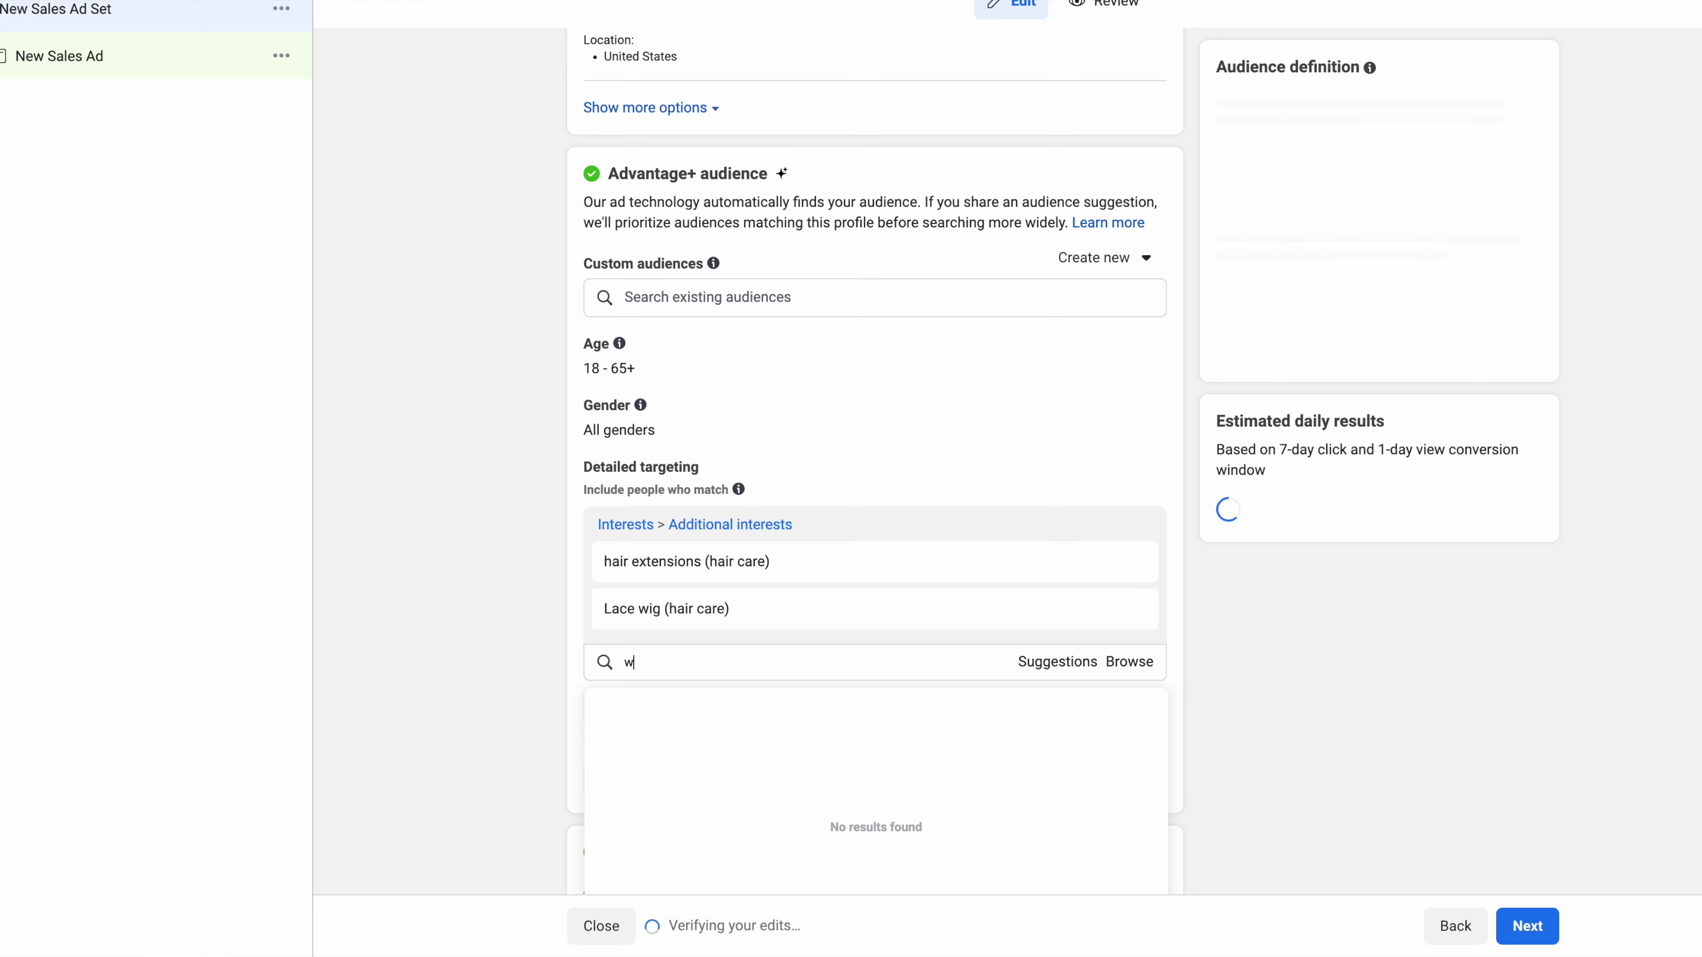
type("ig")
left_click(623, 703)
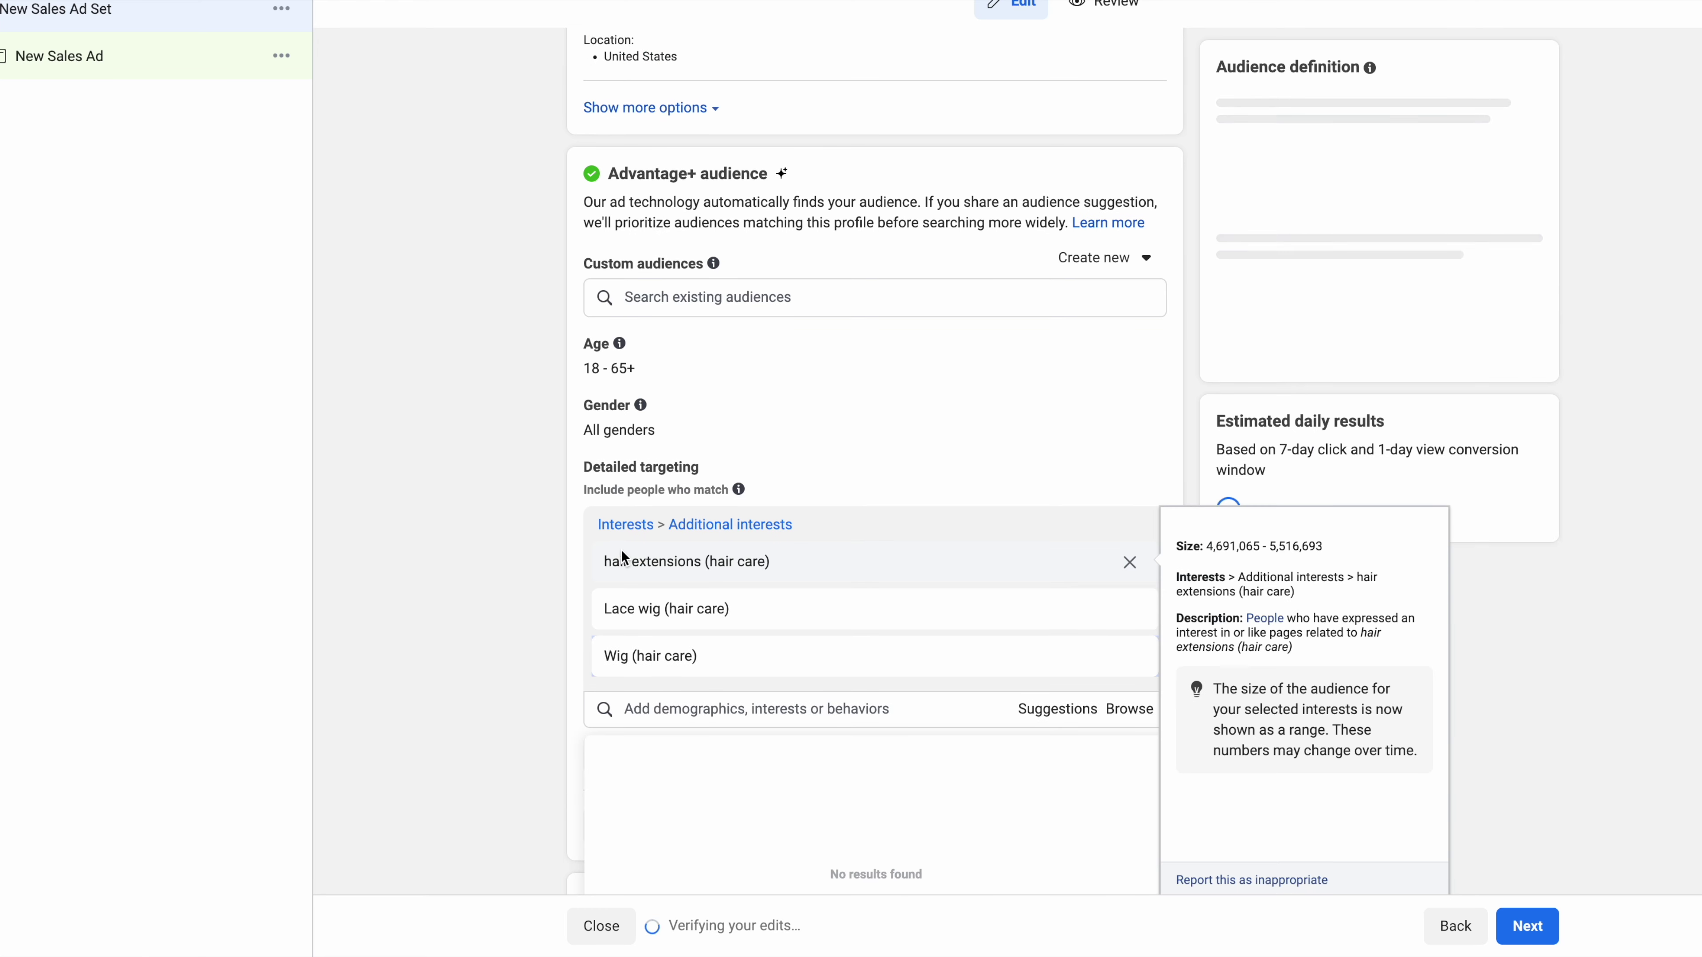
Step: Target Women only, with the age range set from 25 to 45
left_click(1142, 421)
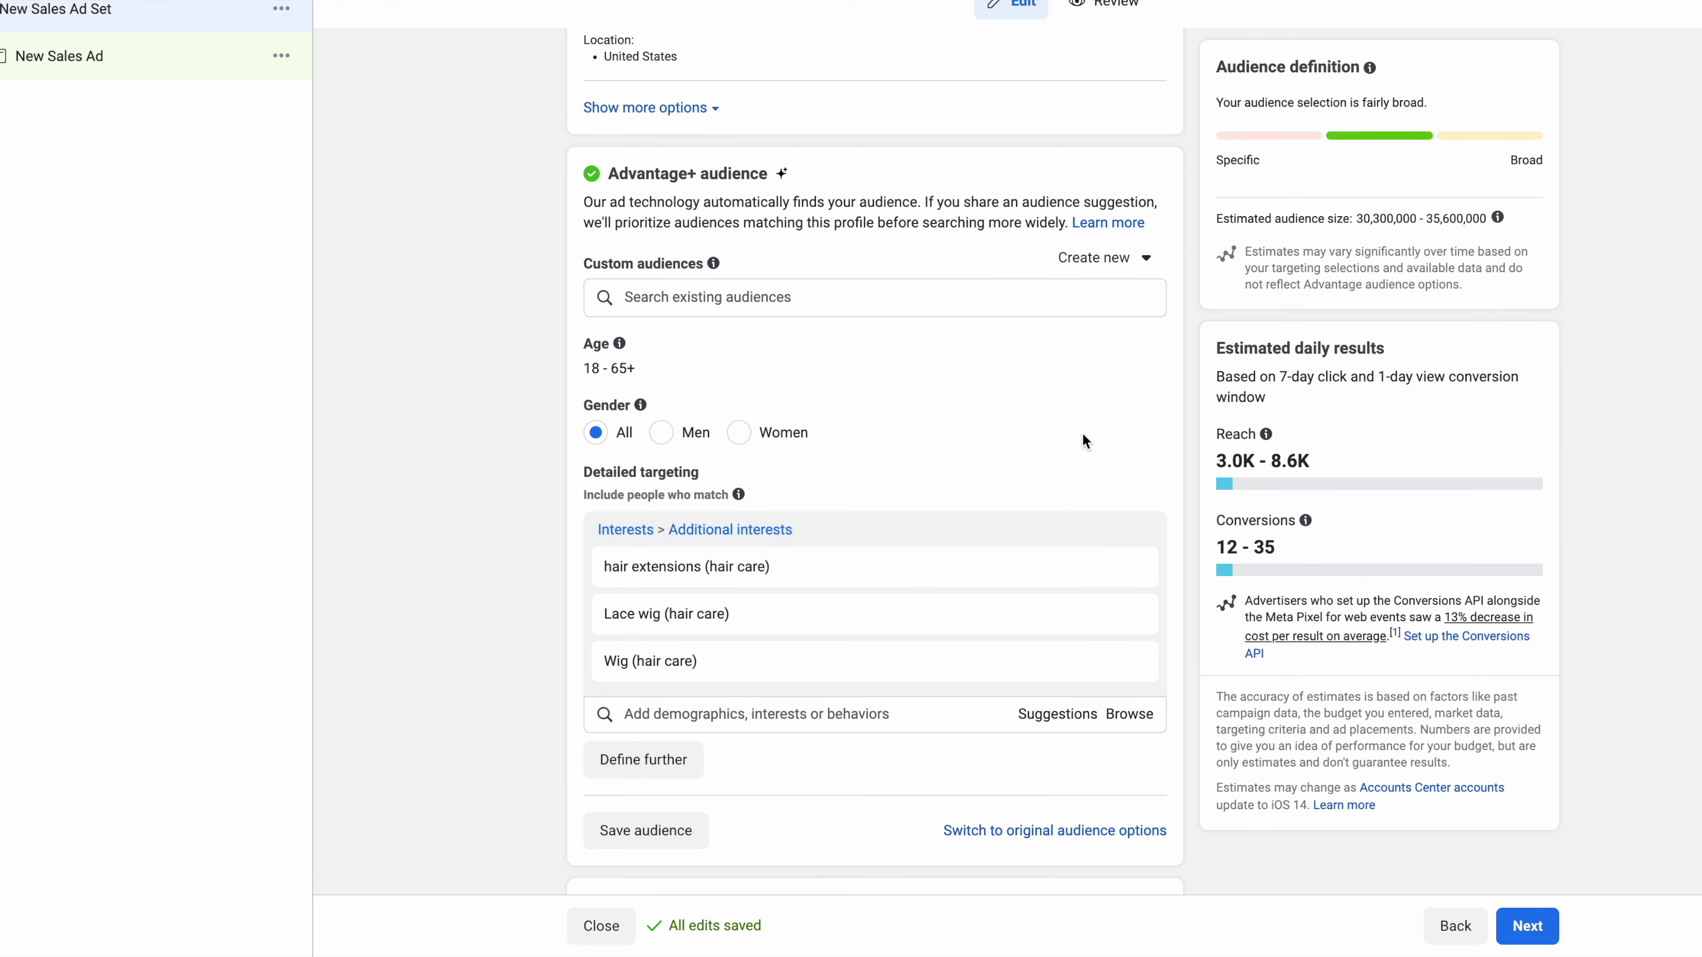
left_click(758, 433)
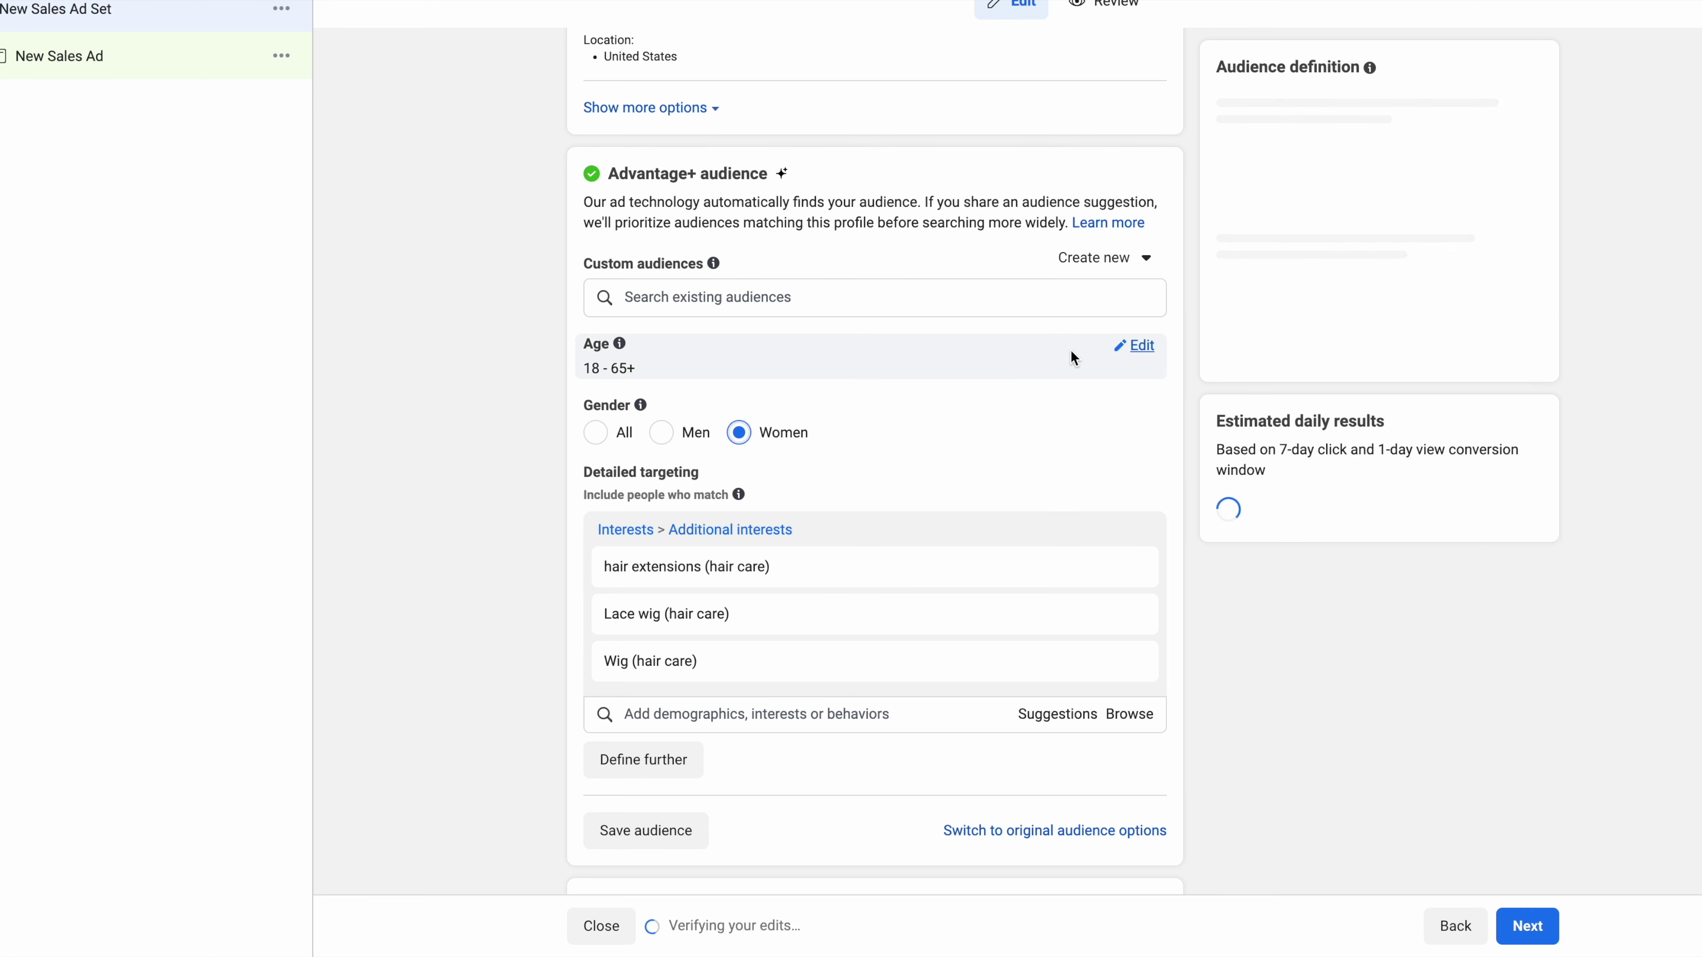
left_click(1134, 350)
left_click(627, 376)
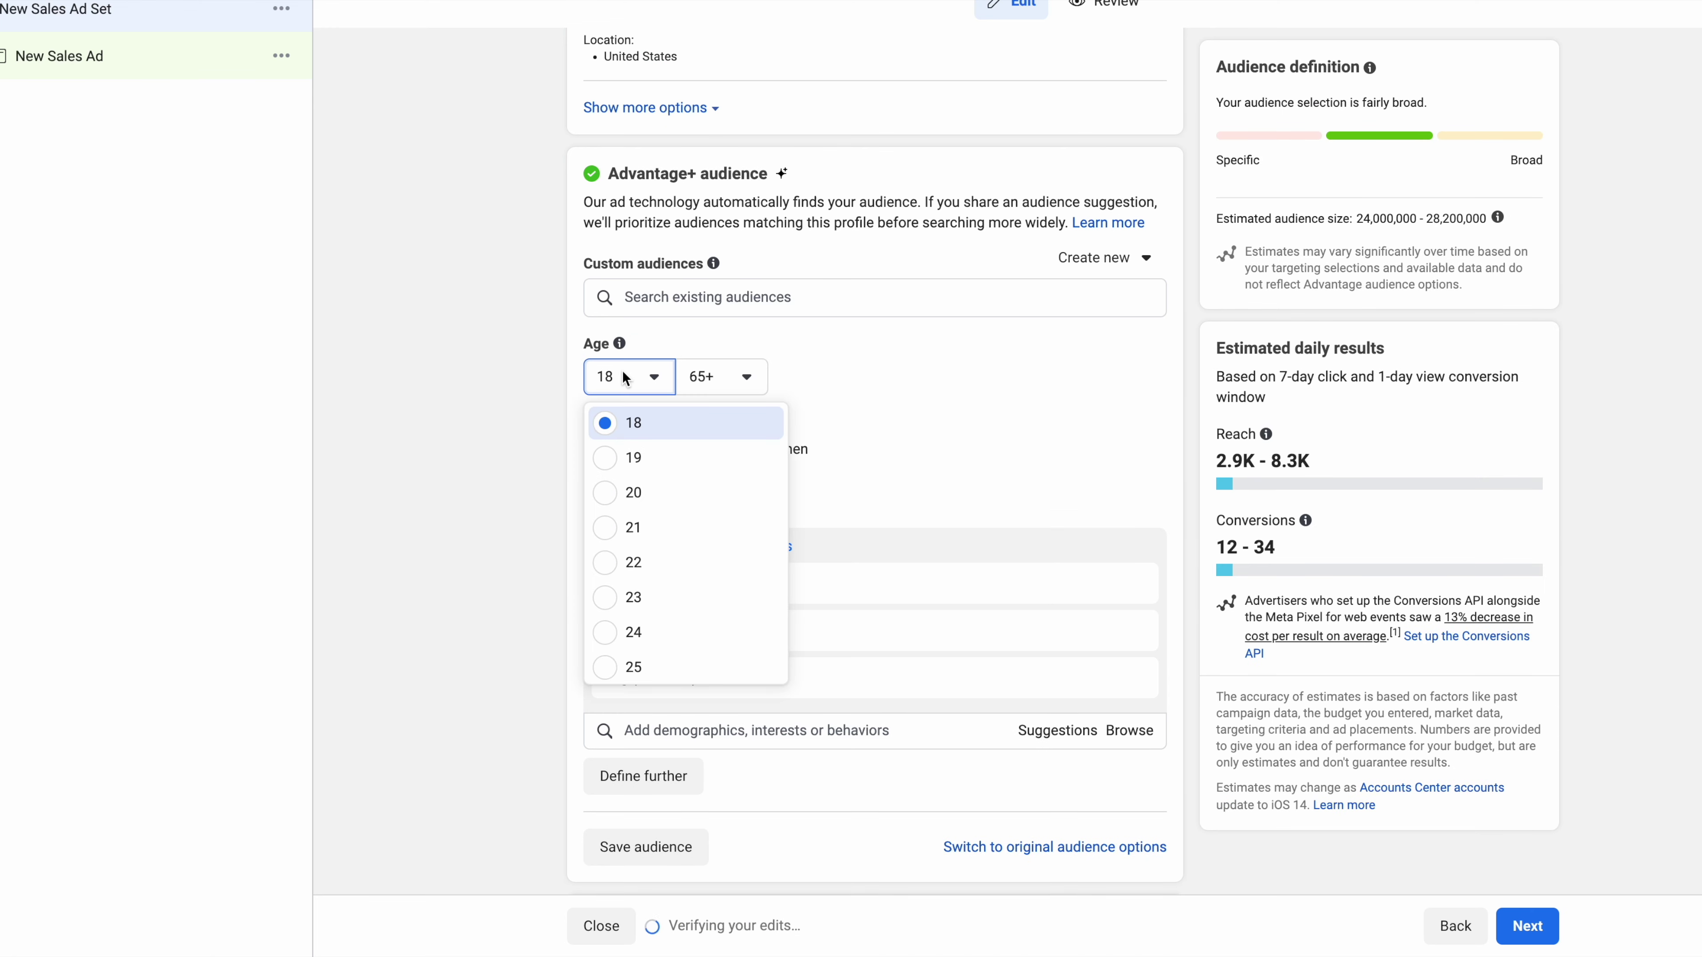
scroll(657, 501, "down", 2)
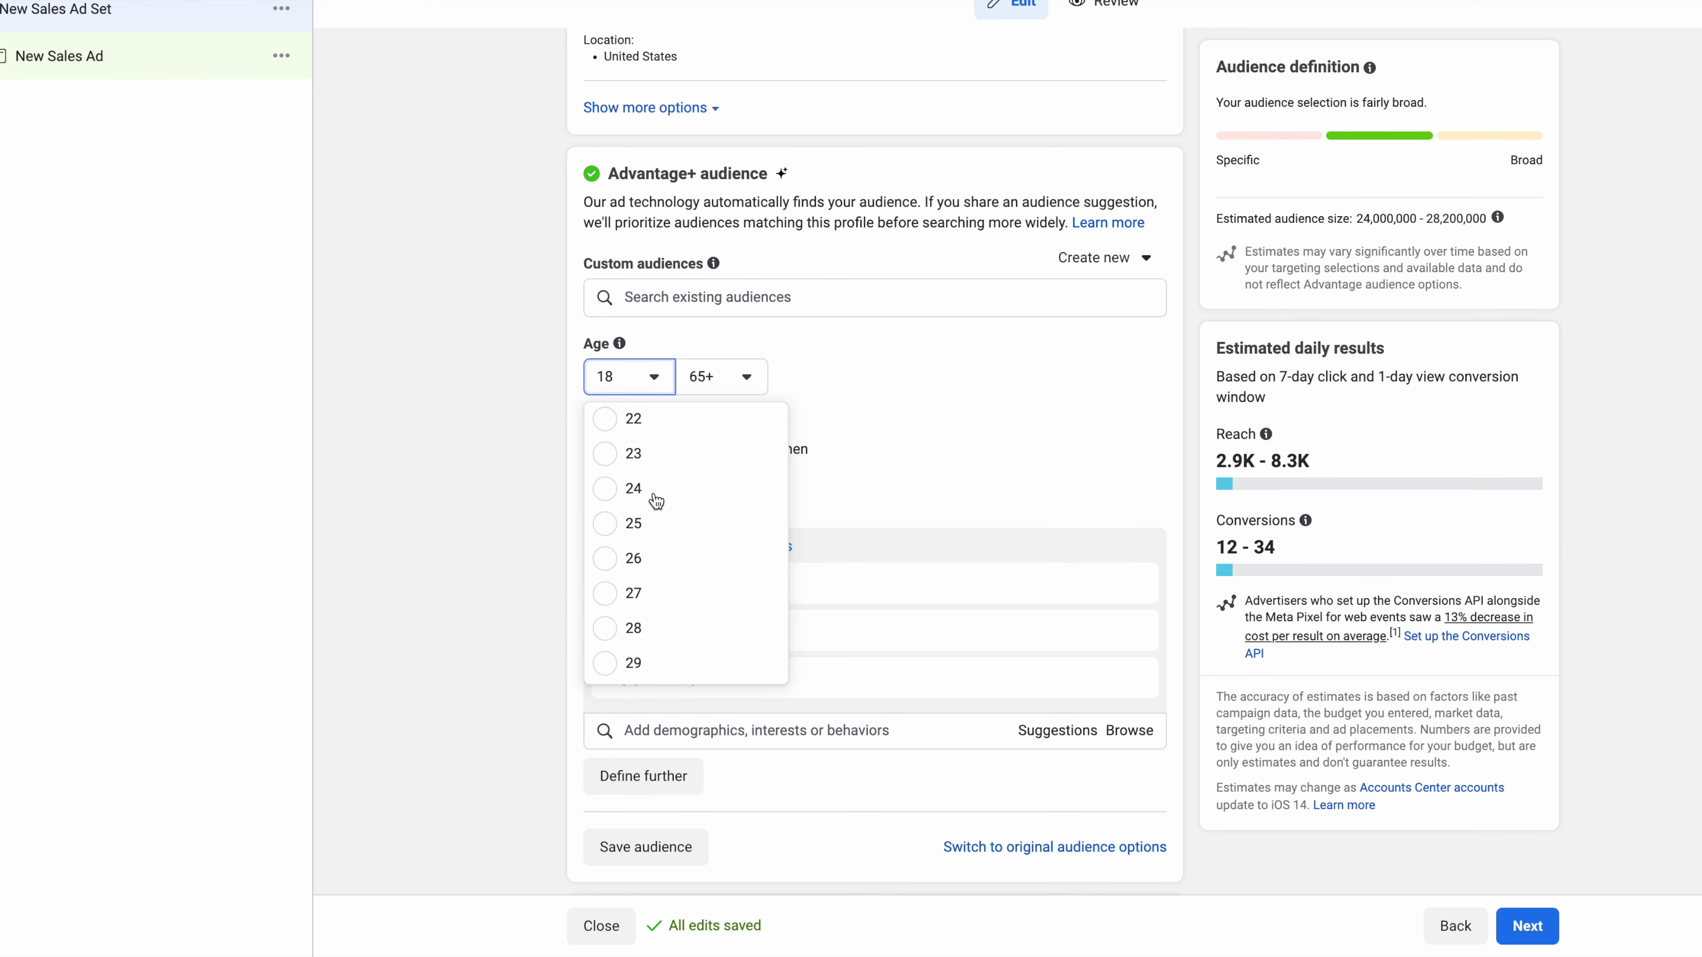
left_click(615, 526)
left_click(720, 376)
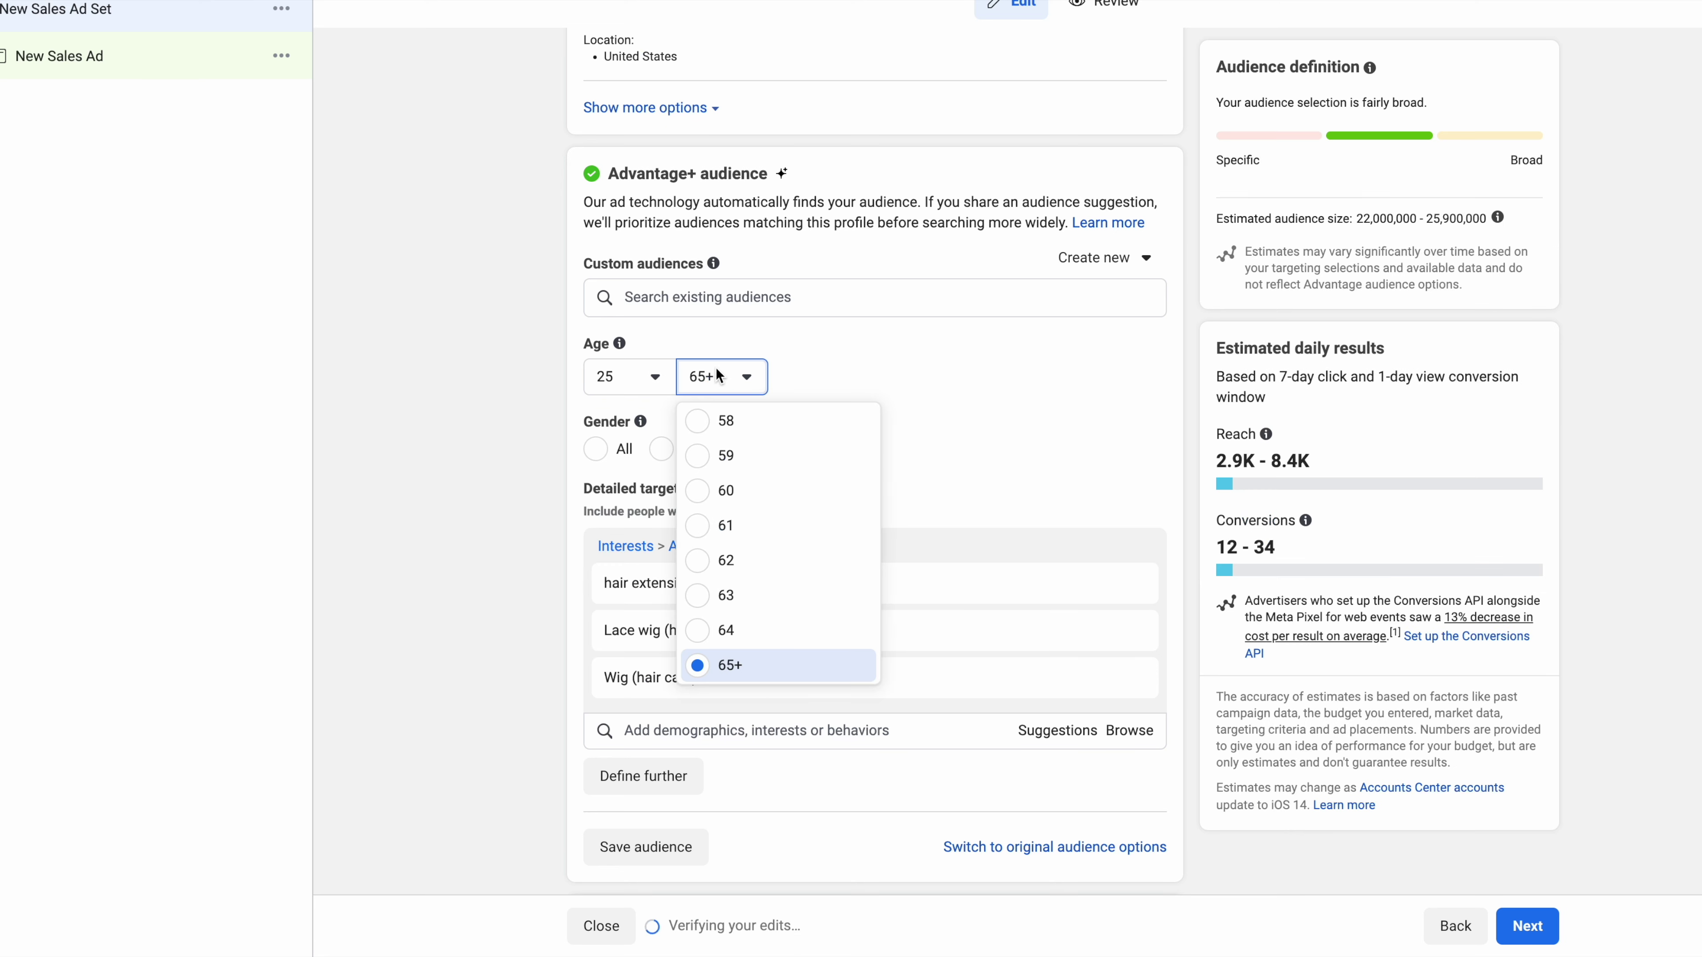
scroll(765, 616, "up", 3)
scroll(766, 615, "up", 3)
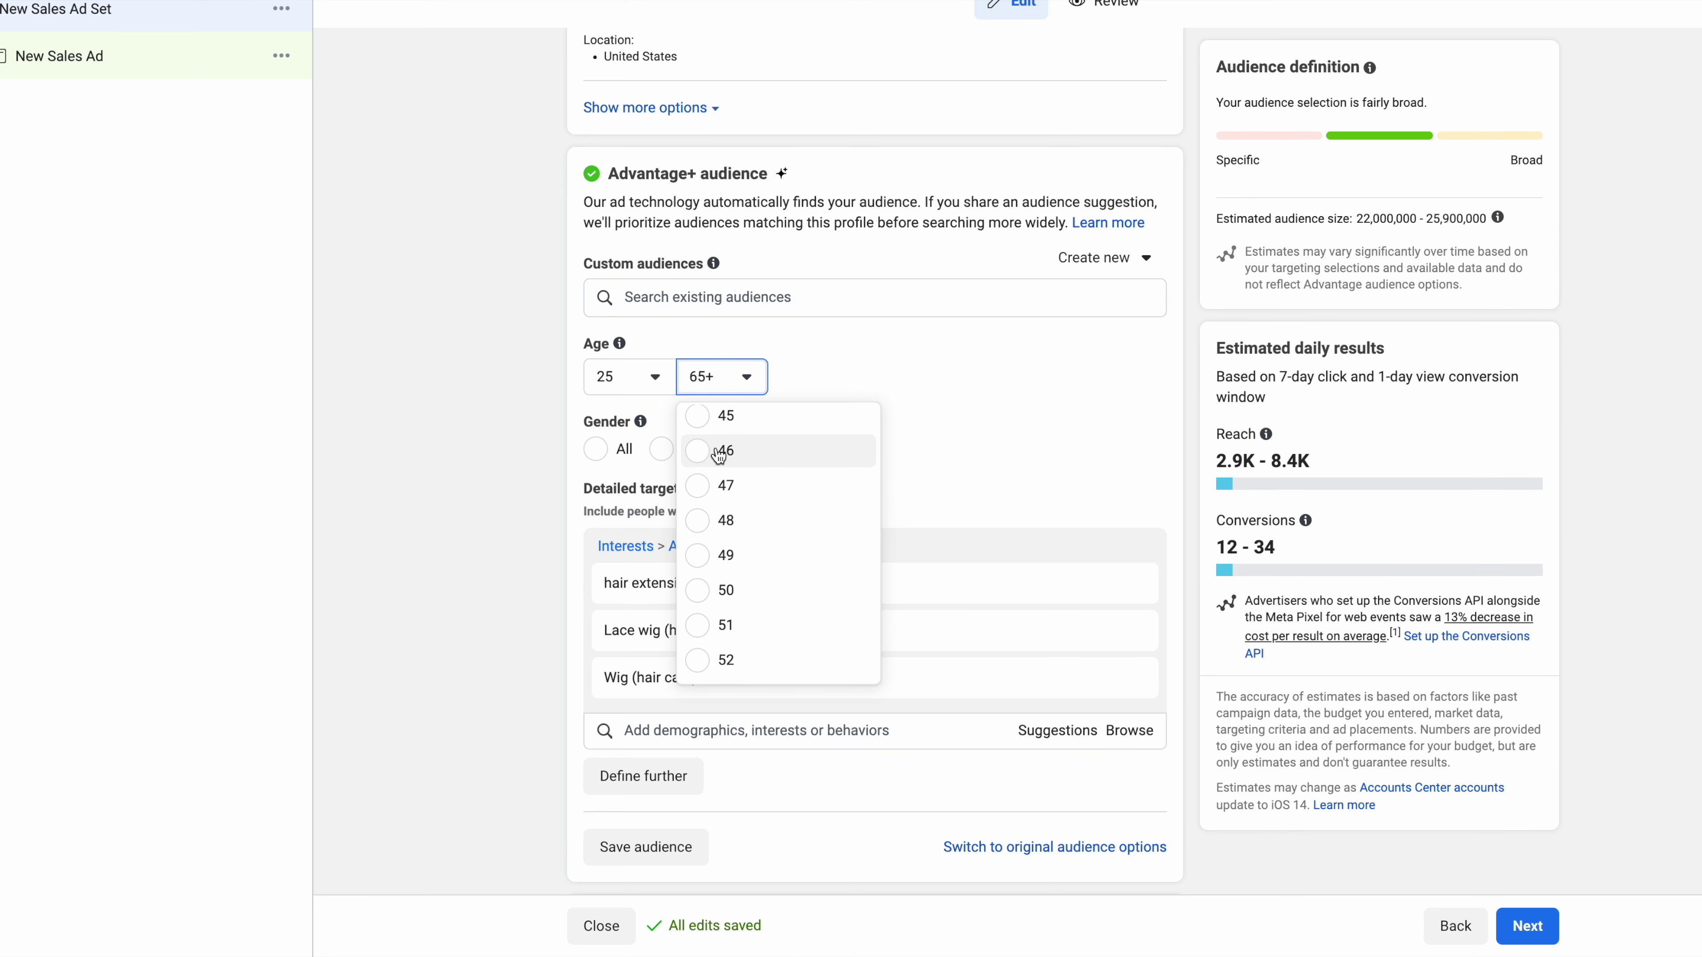
left_click(703, 442)
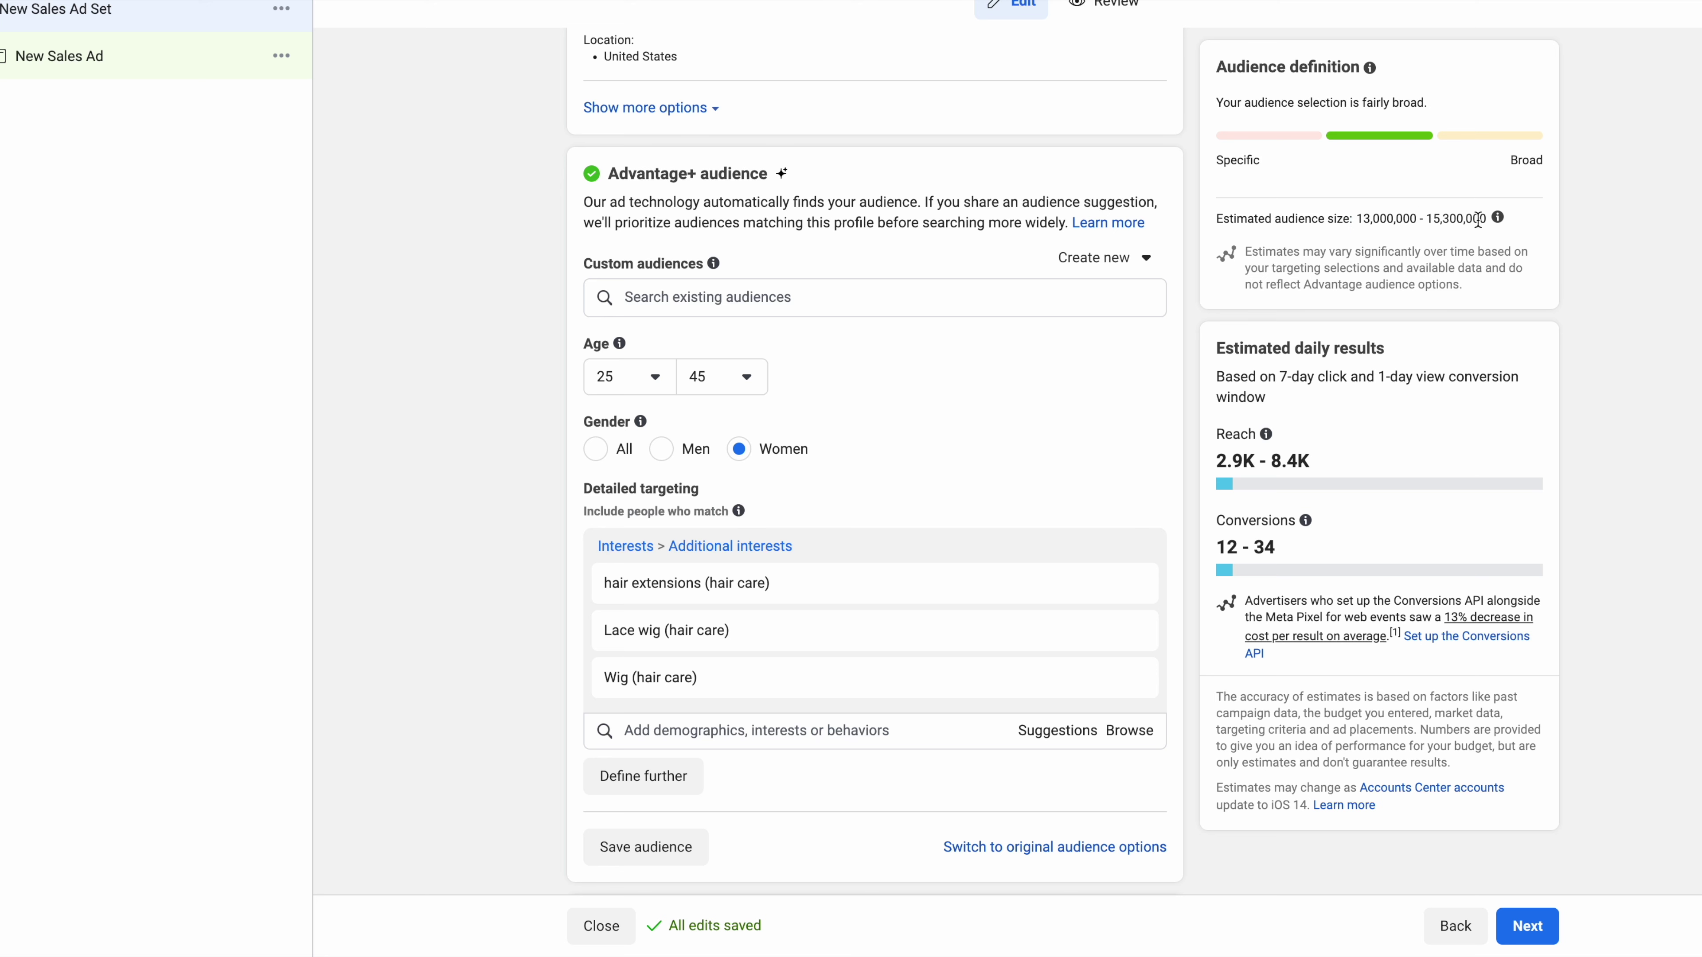
Step: Look over the Advantage+ placements section and advance to the ad step
scroll(733, 429, "down", 3)
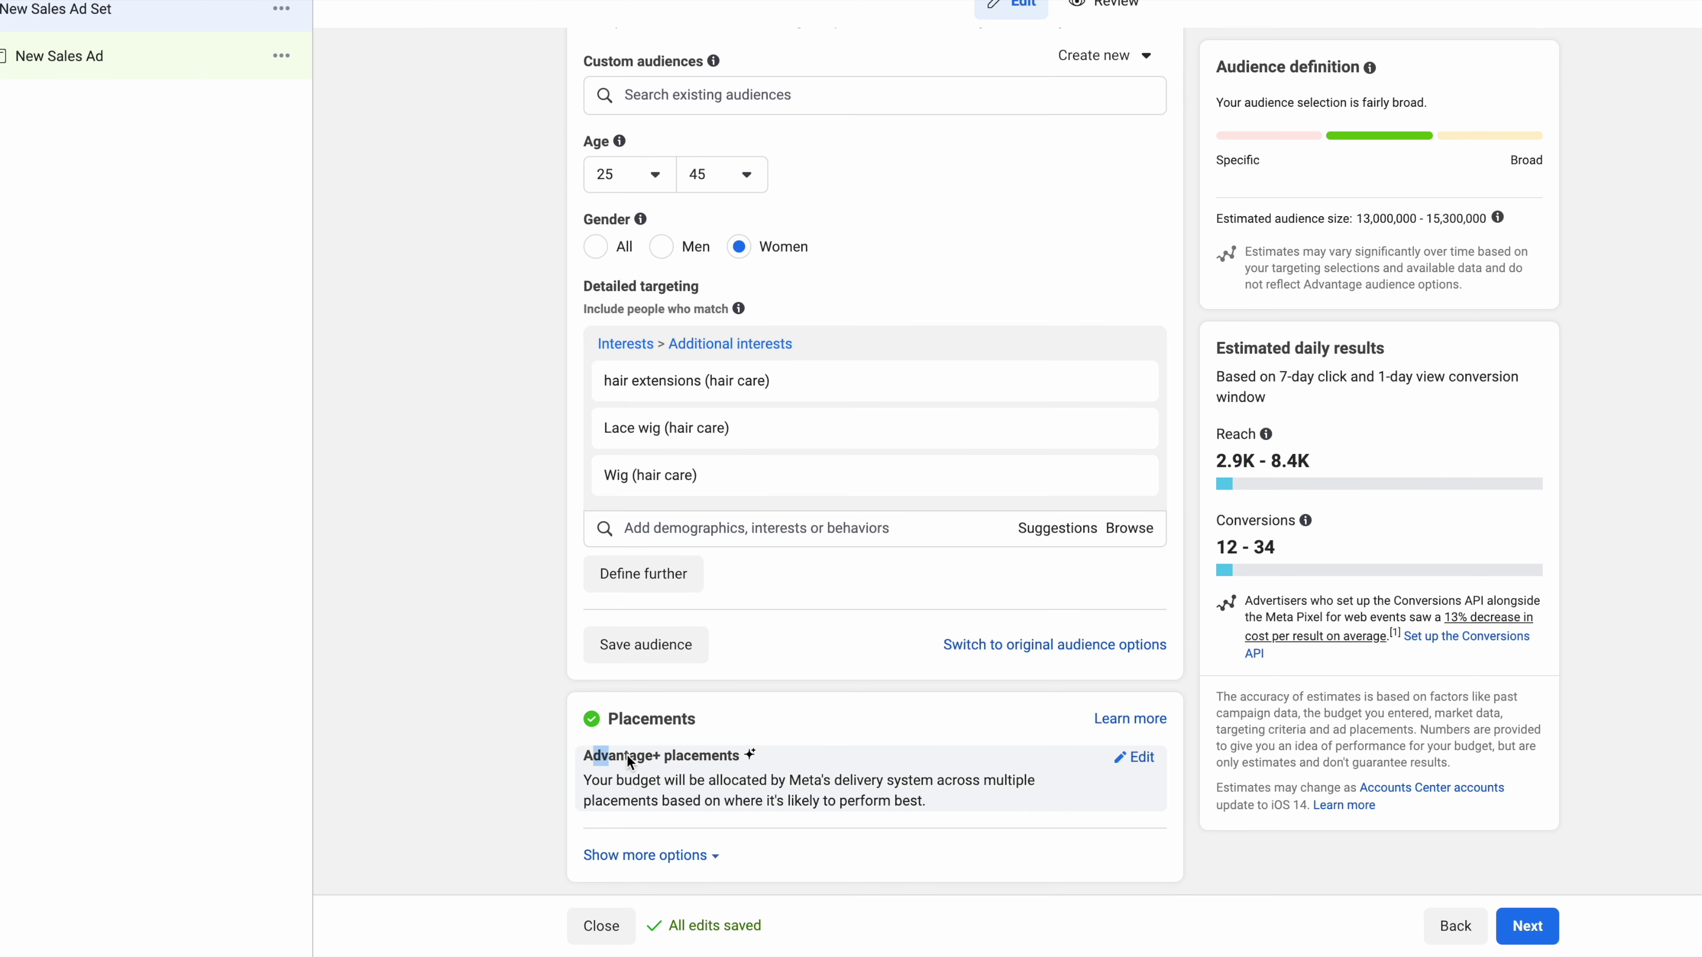
left_click_drag(627, 756, 724, 755)
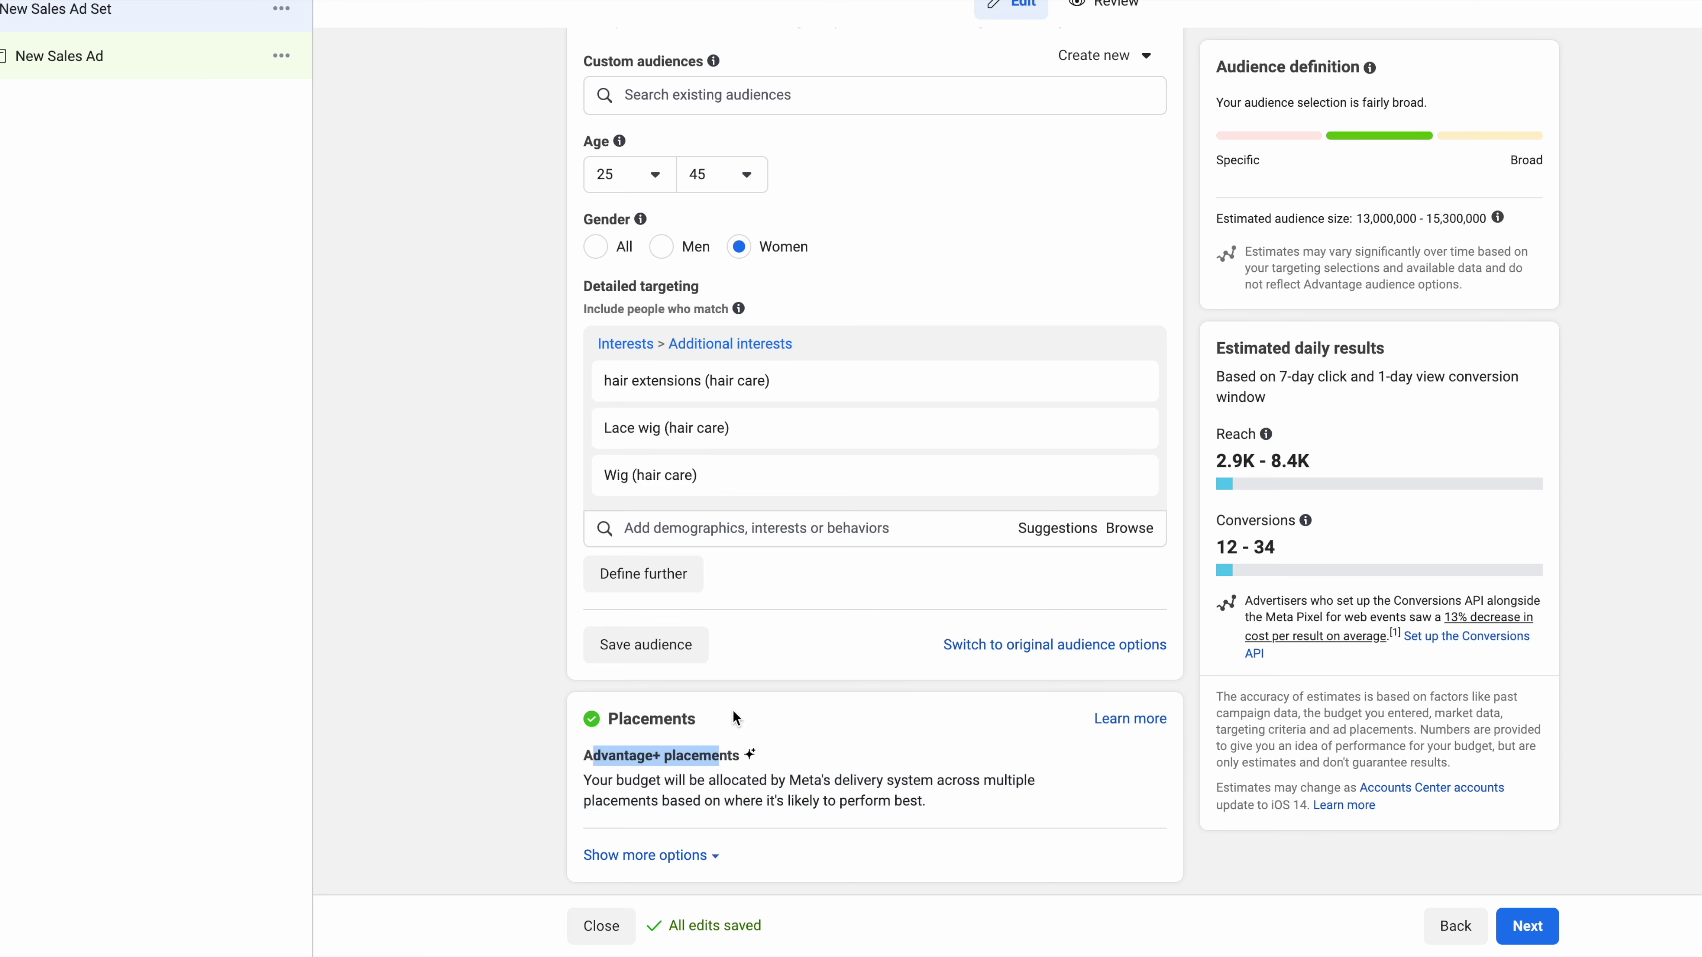
left_click(1524, 925)
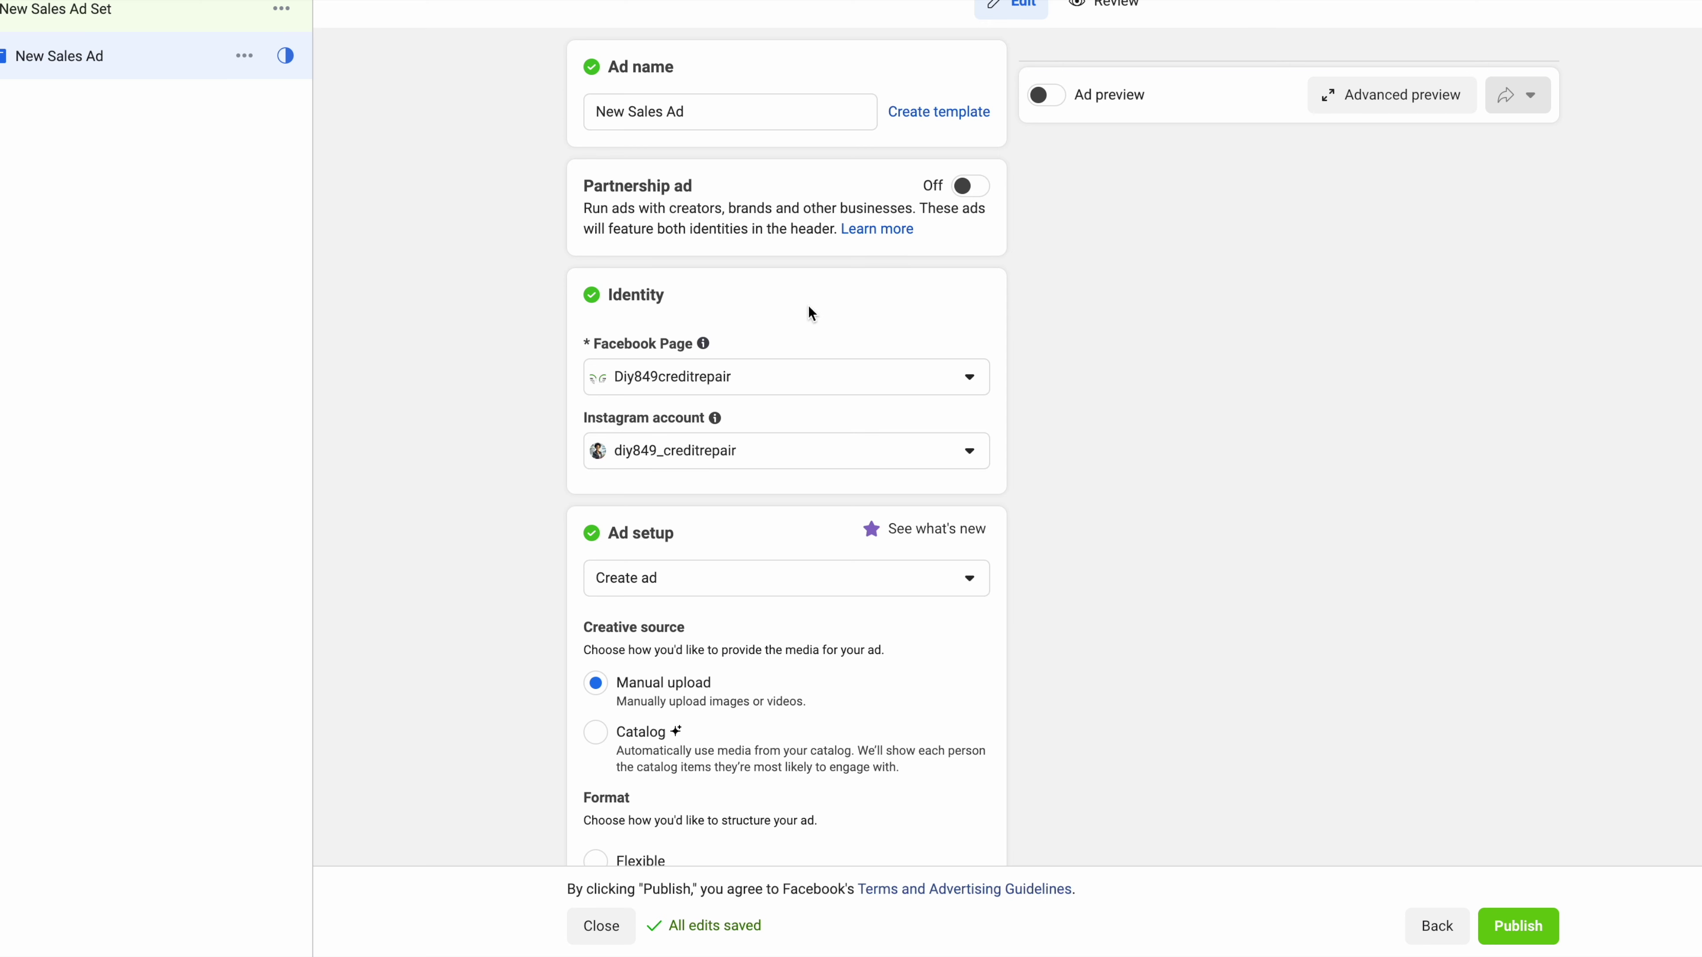
Step: Turn on the live ad preview and set Ad setup to Use existing post
left_click(1049, 97)
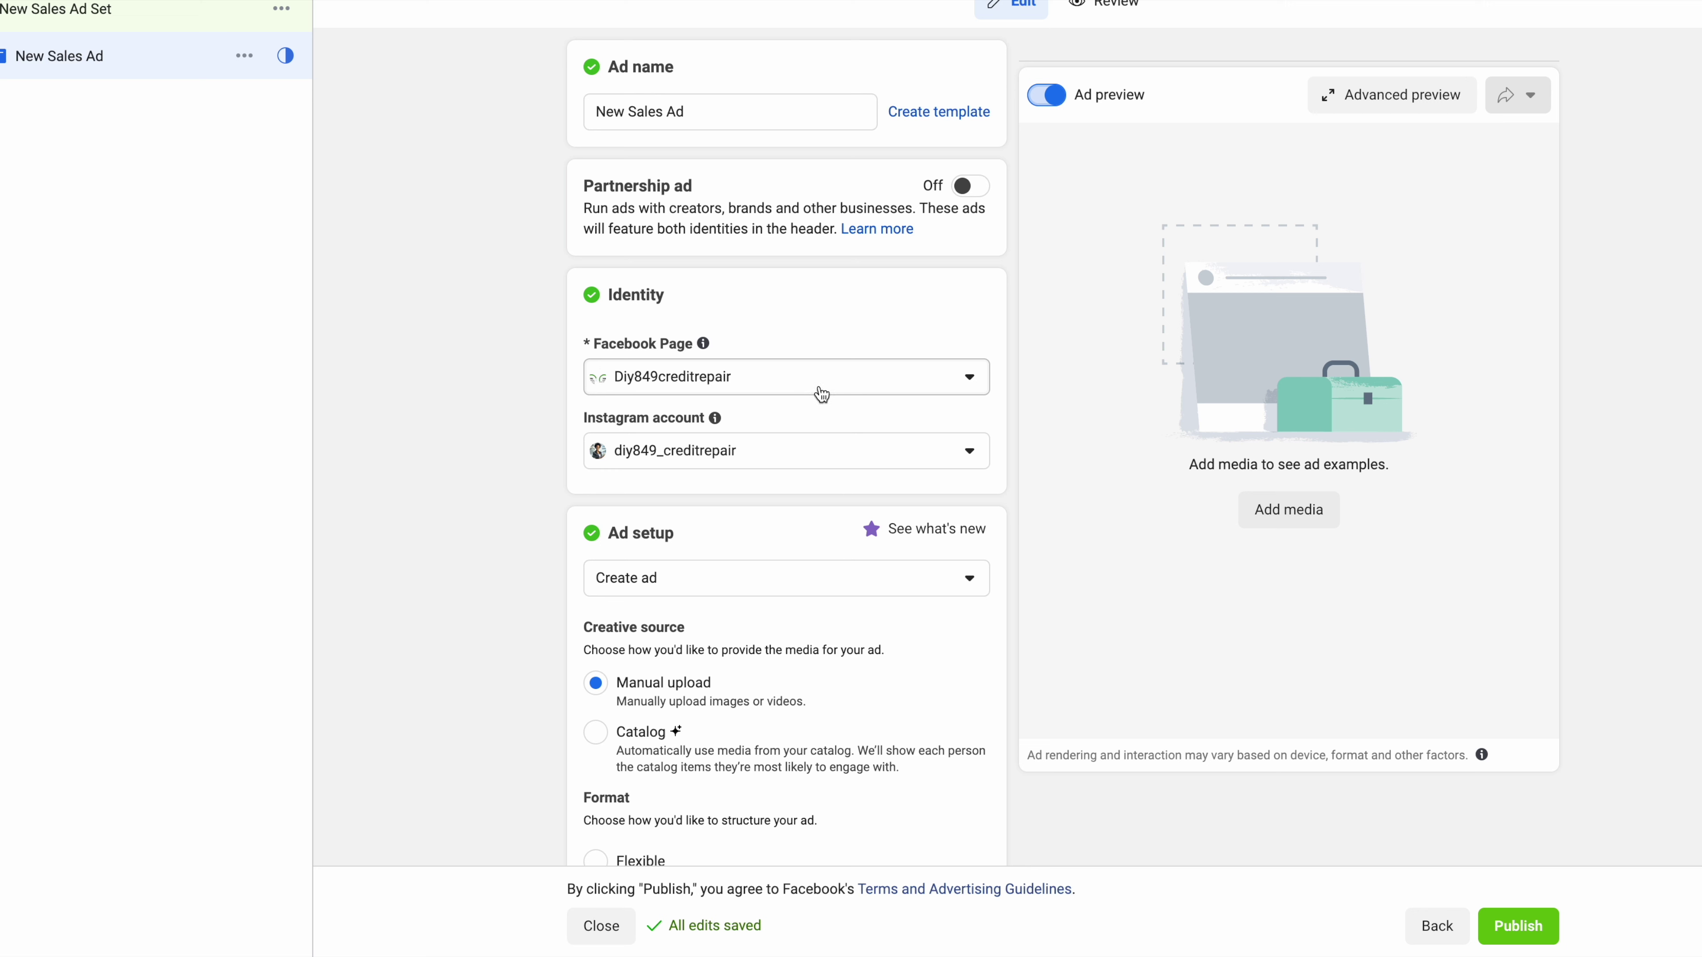
scroll(737, 523, "down", 2)
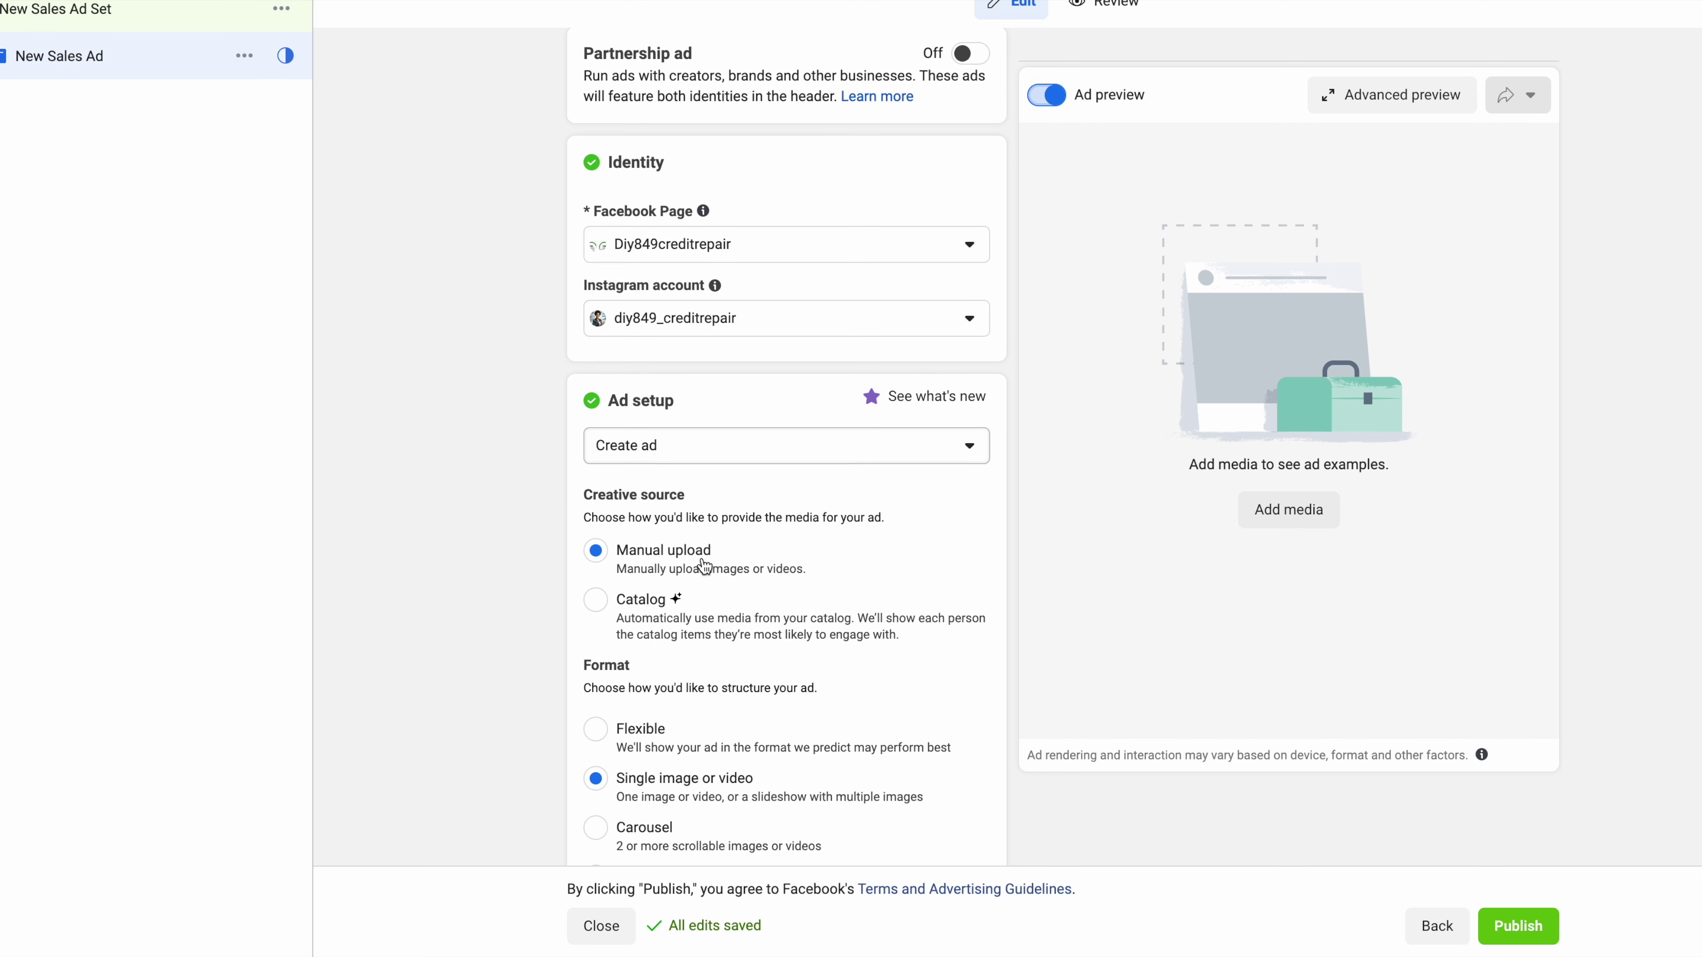
double_click(641, 444)
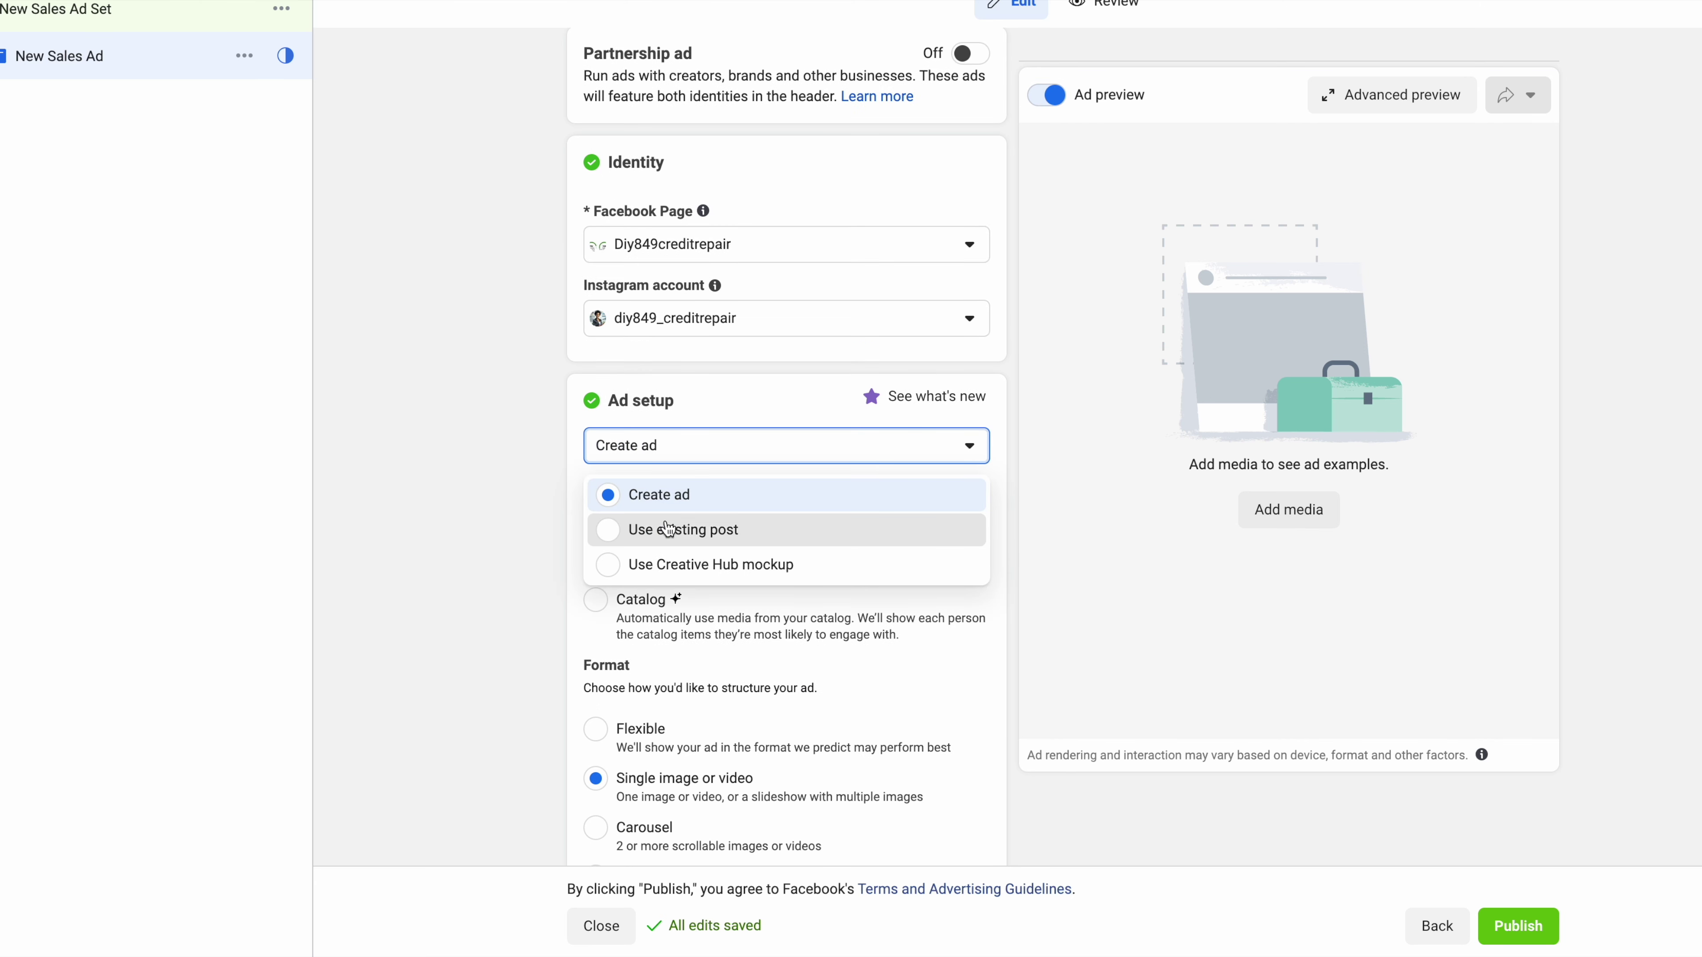
left_click(667, 528)
scroll(670, 523, "down", 8)
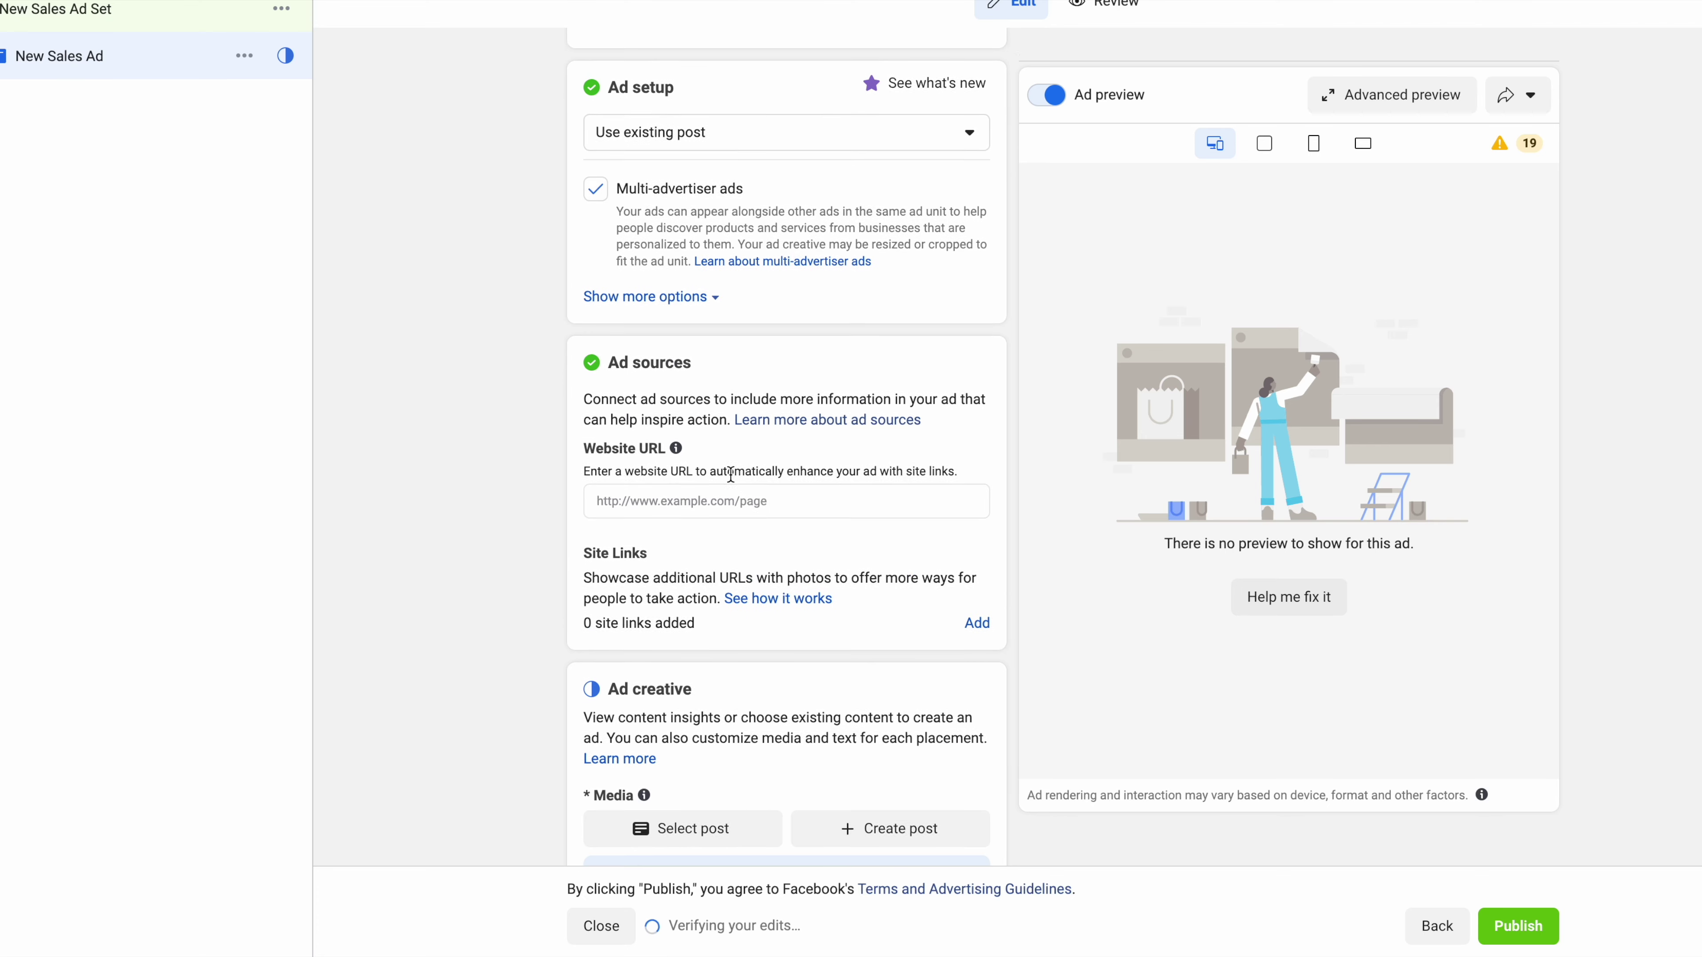
scroll(737, 486, "down", 3)
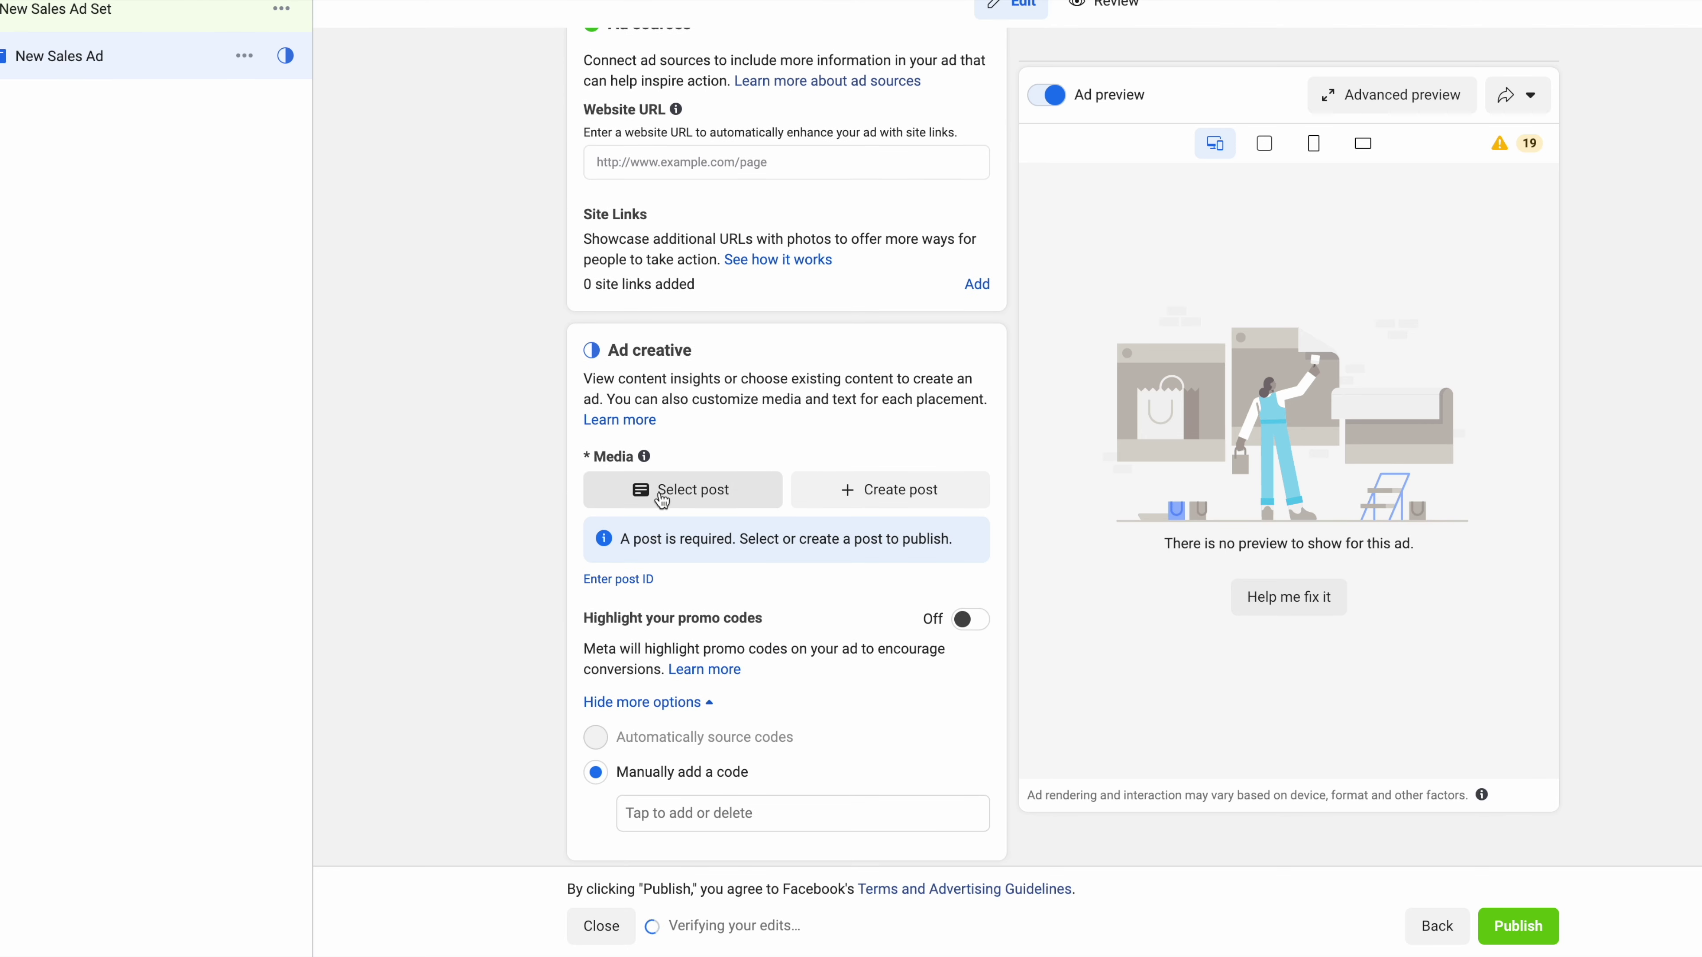
Step: Choose the first Jul 4, 2024 video post from the Facebook post list for the ad
left_click(662, 501)
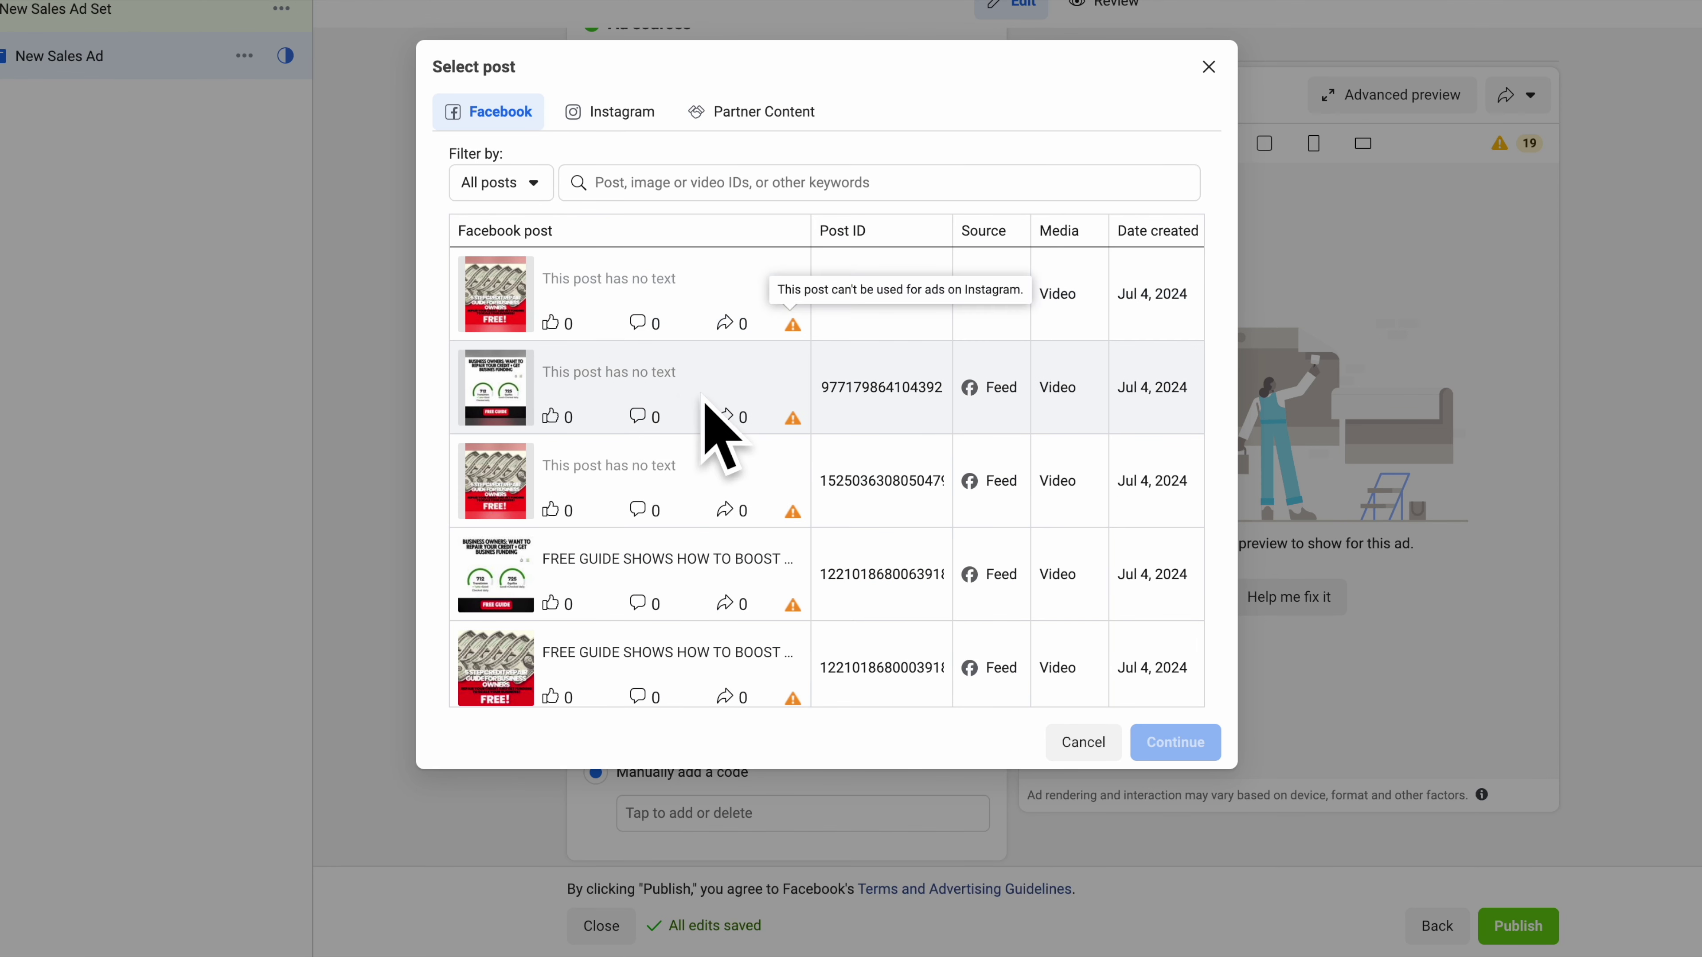
left_click(649, 307)
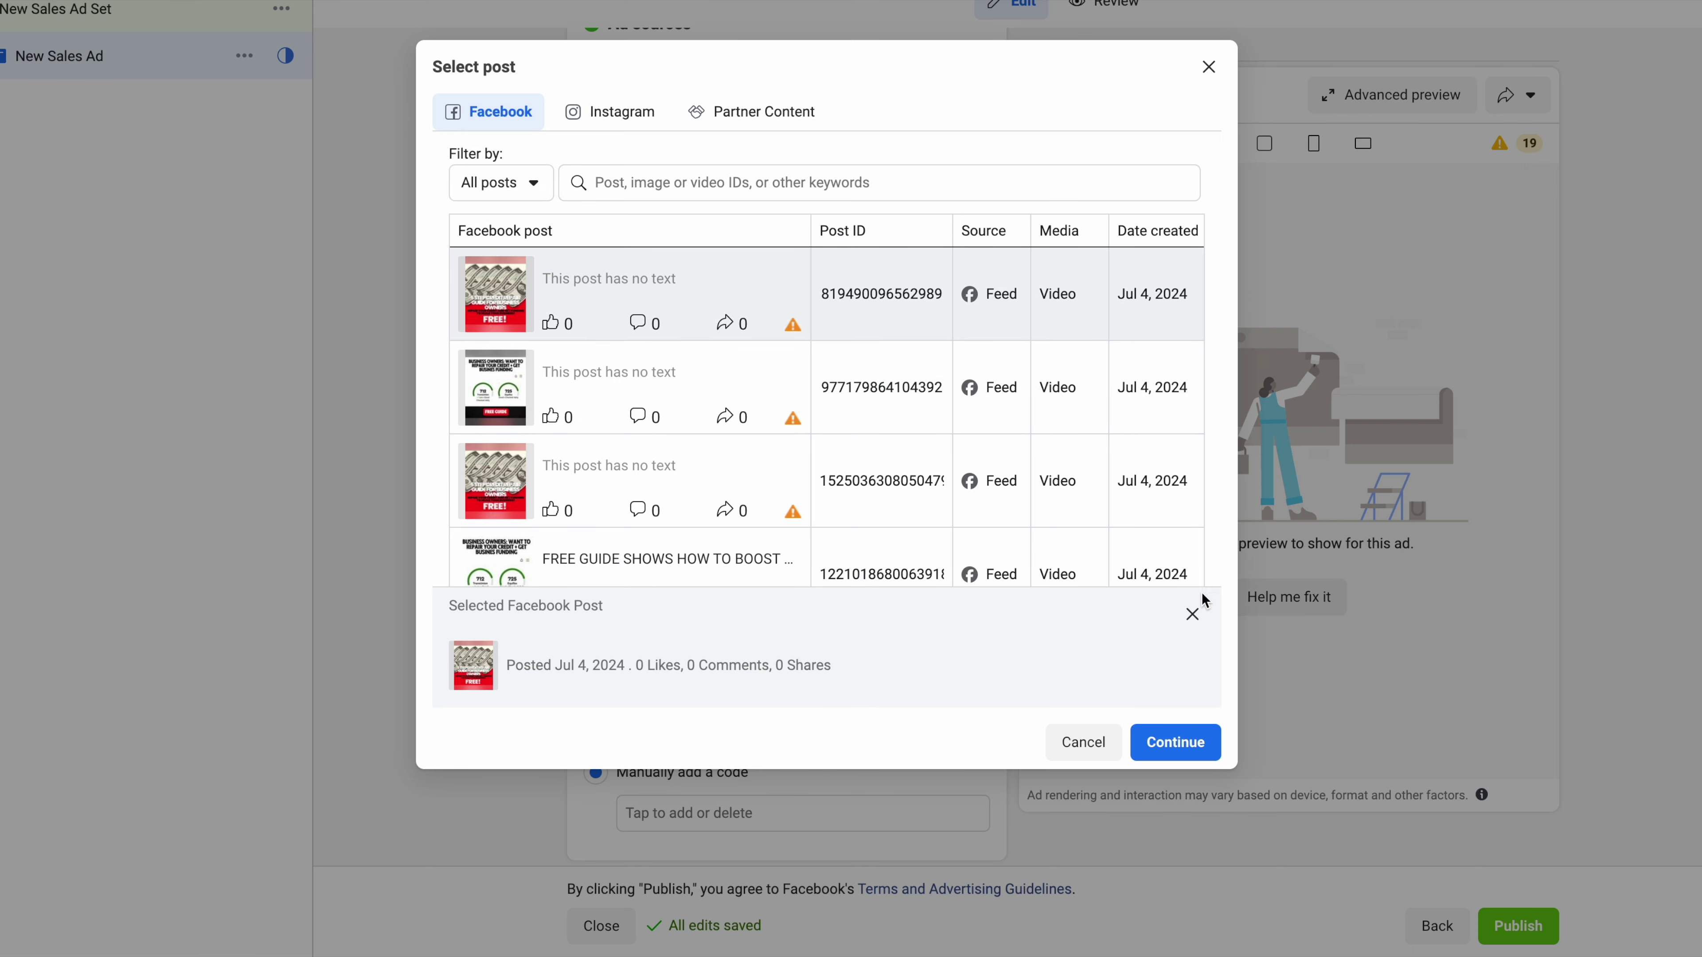
left_click(1189, 742)
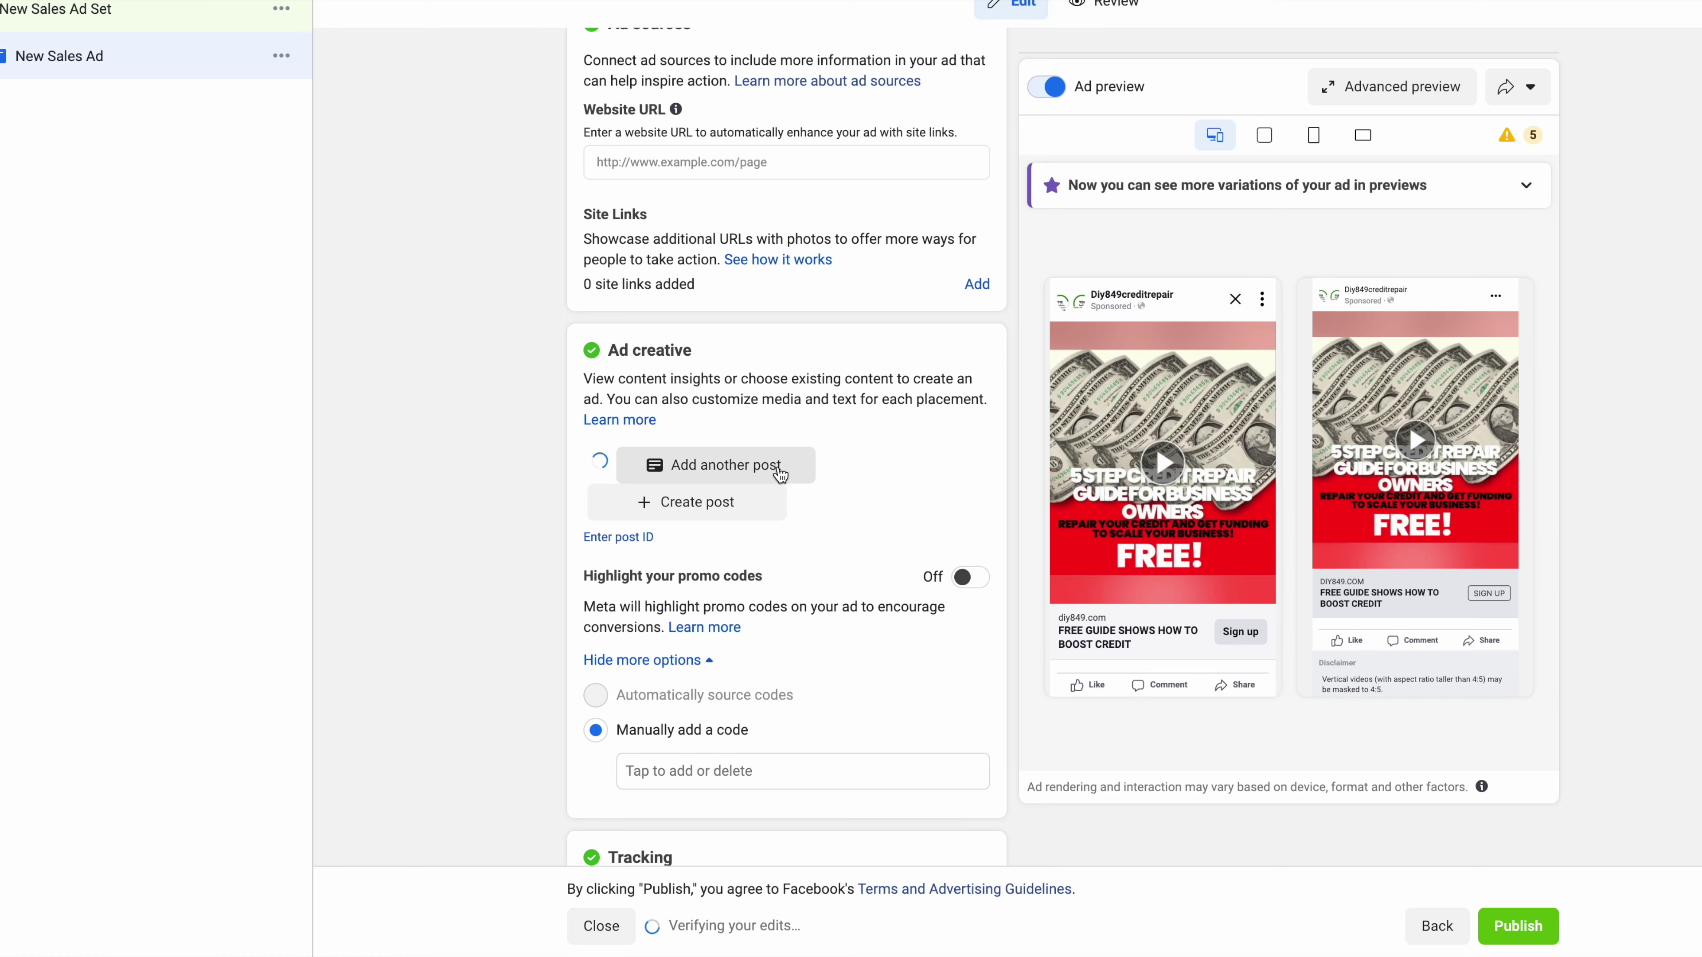
scroll(779, 473, "down", 6)
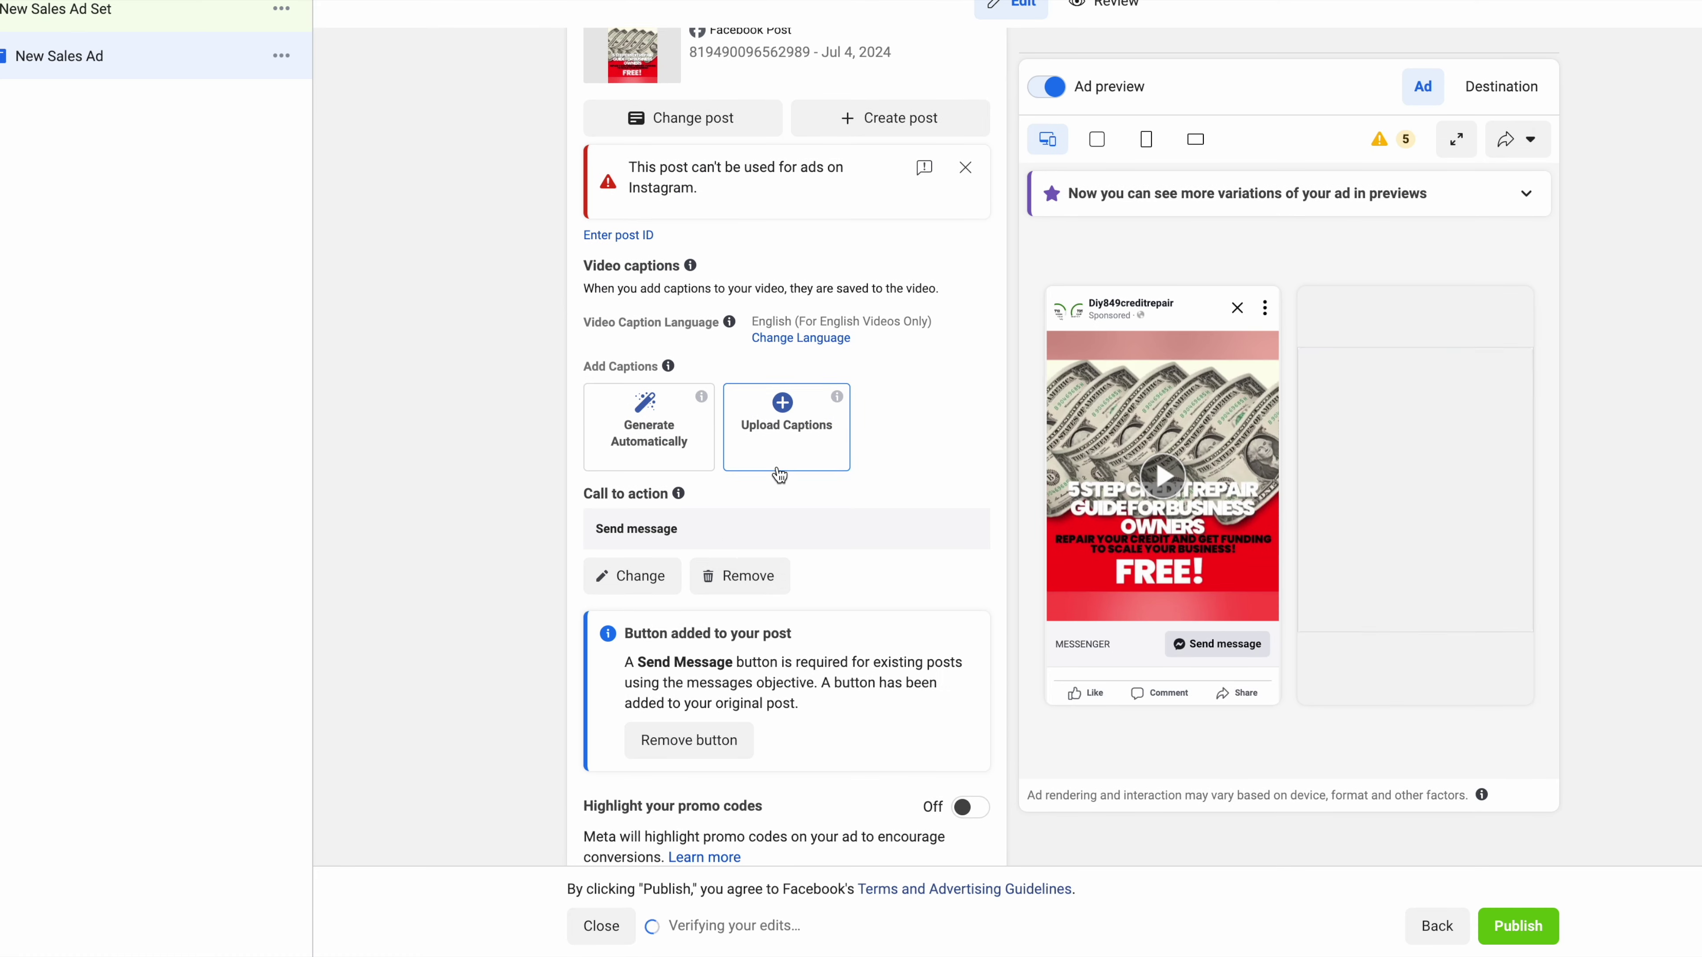
scroll(779, 473, "down", 7)
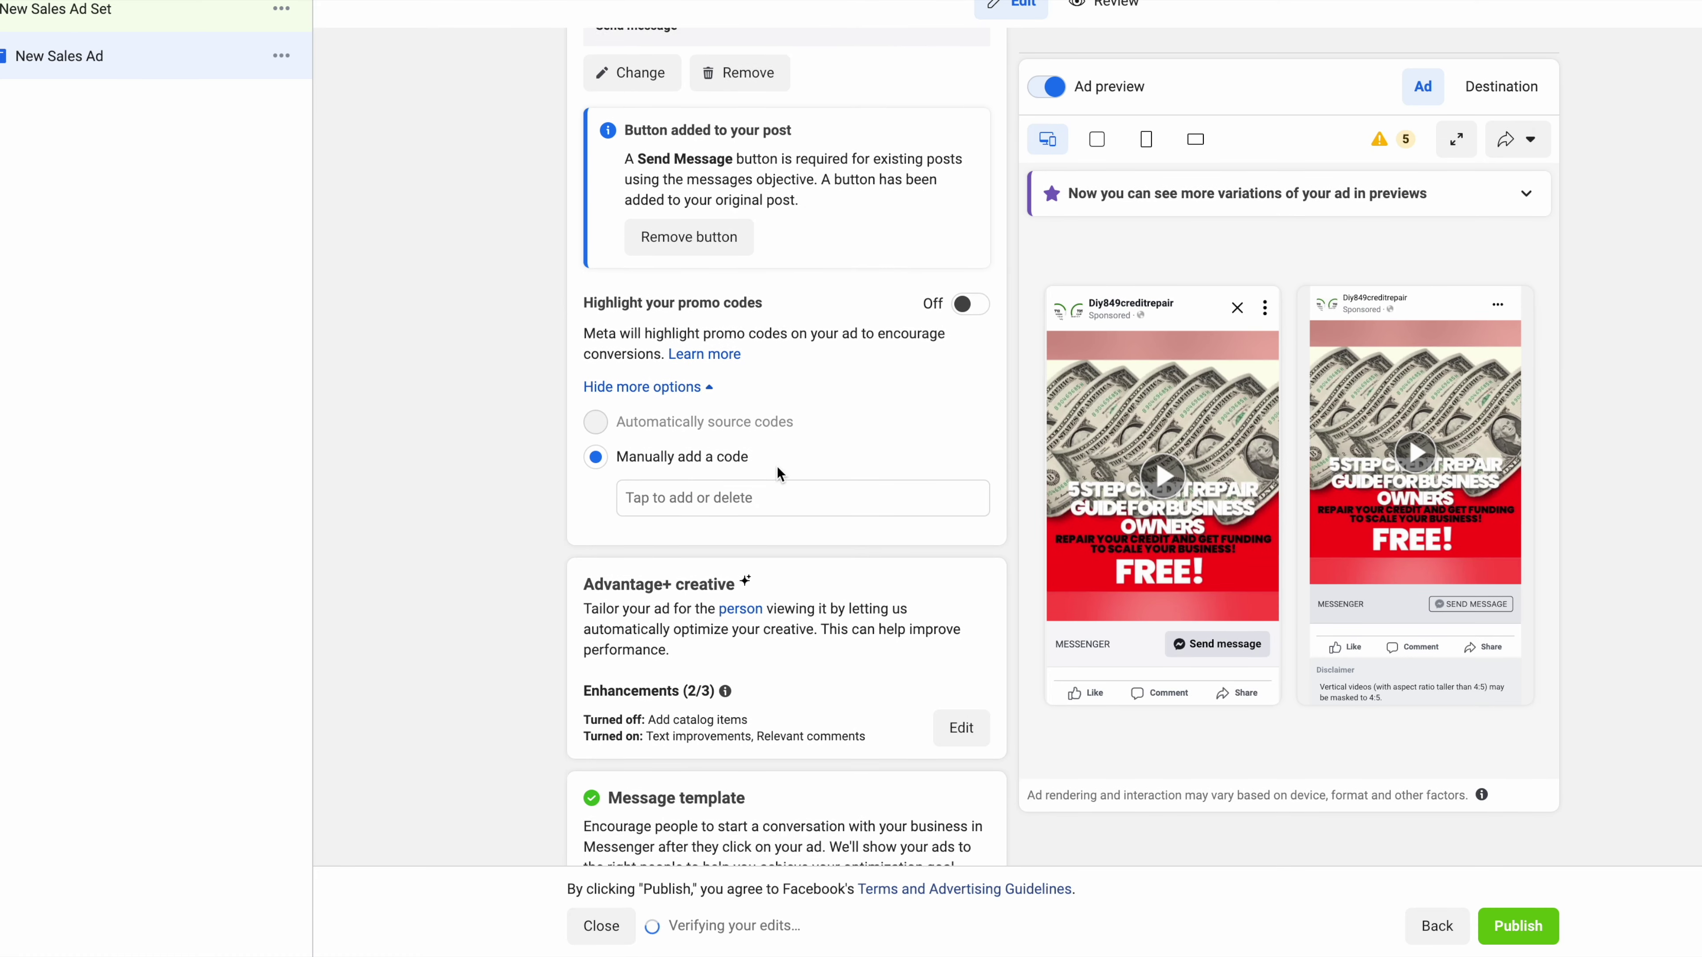
scroll(776, 466, "down", 10)
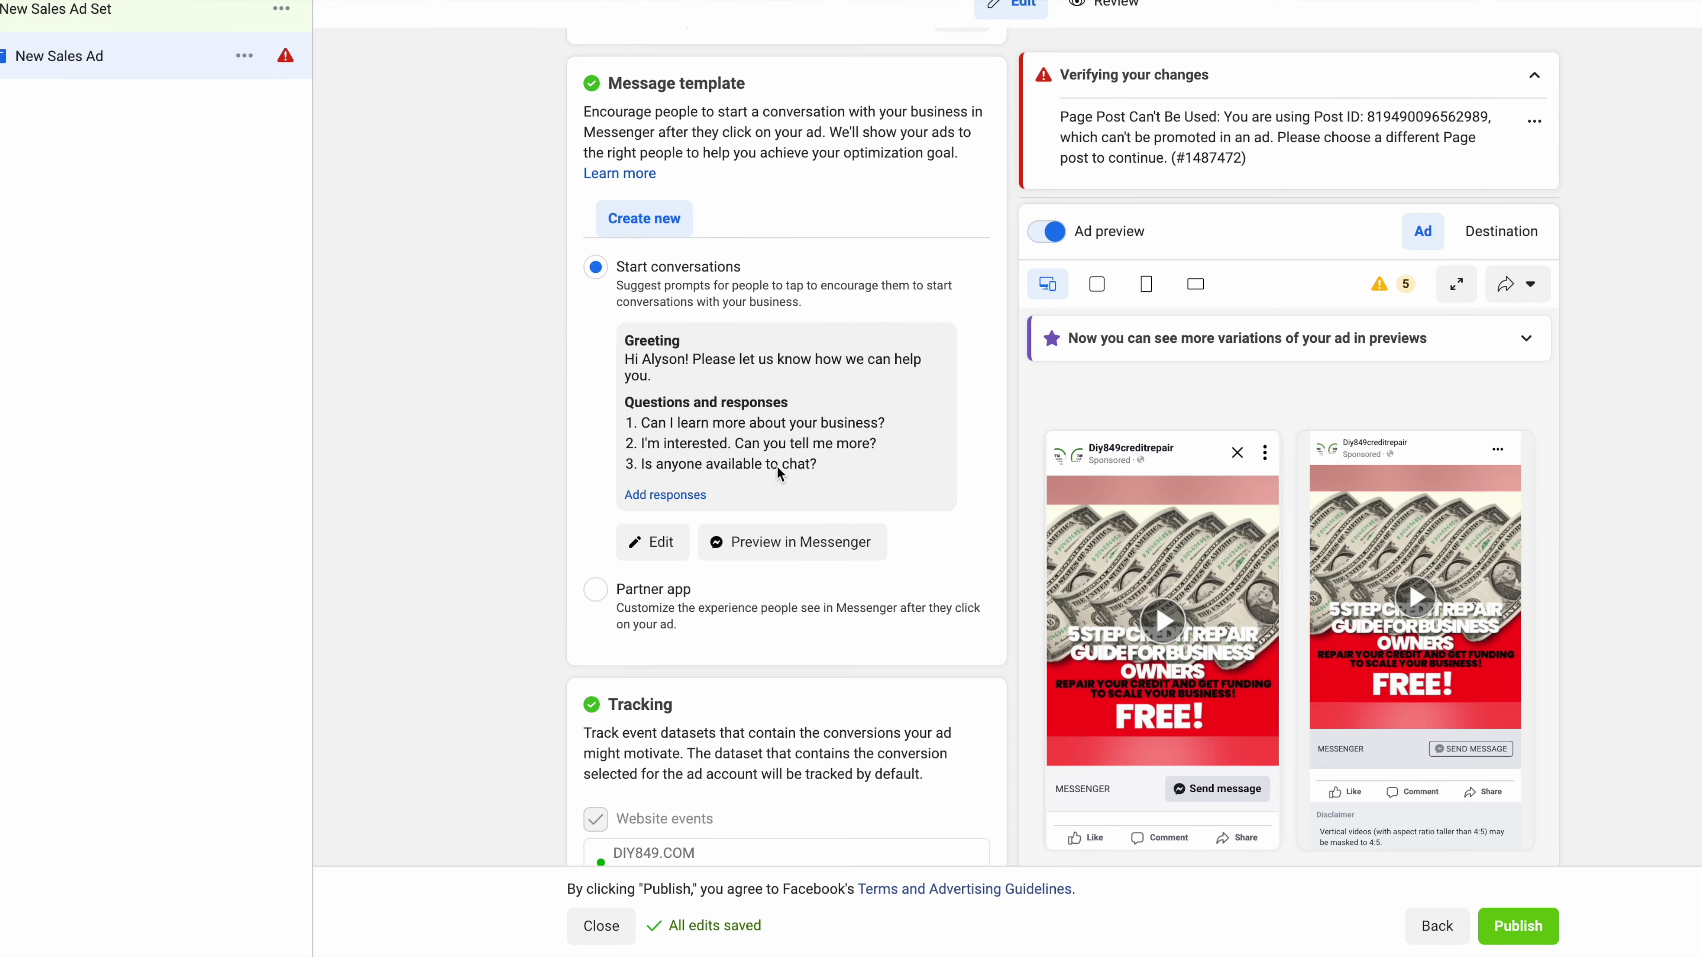
scroll(775, 467, "up", 8)
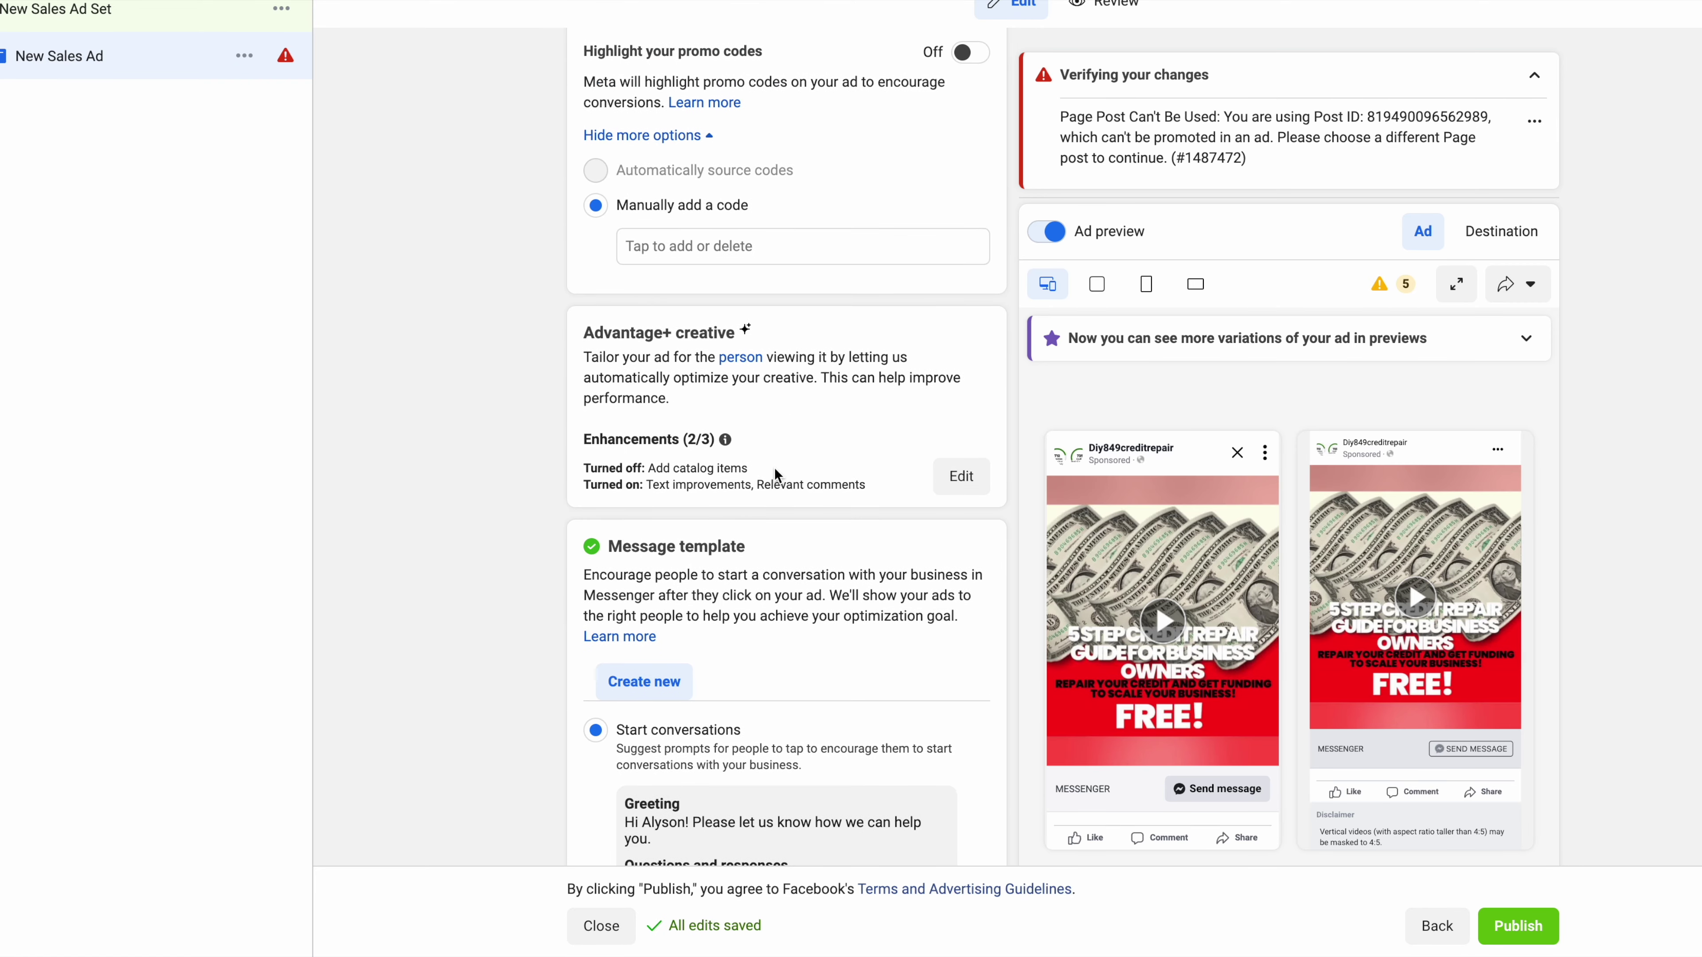
scroll(774, 467, "up", 8)
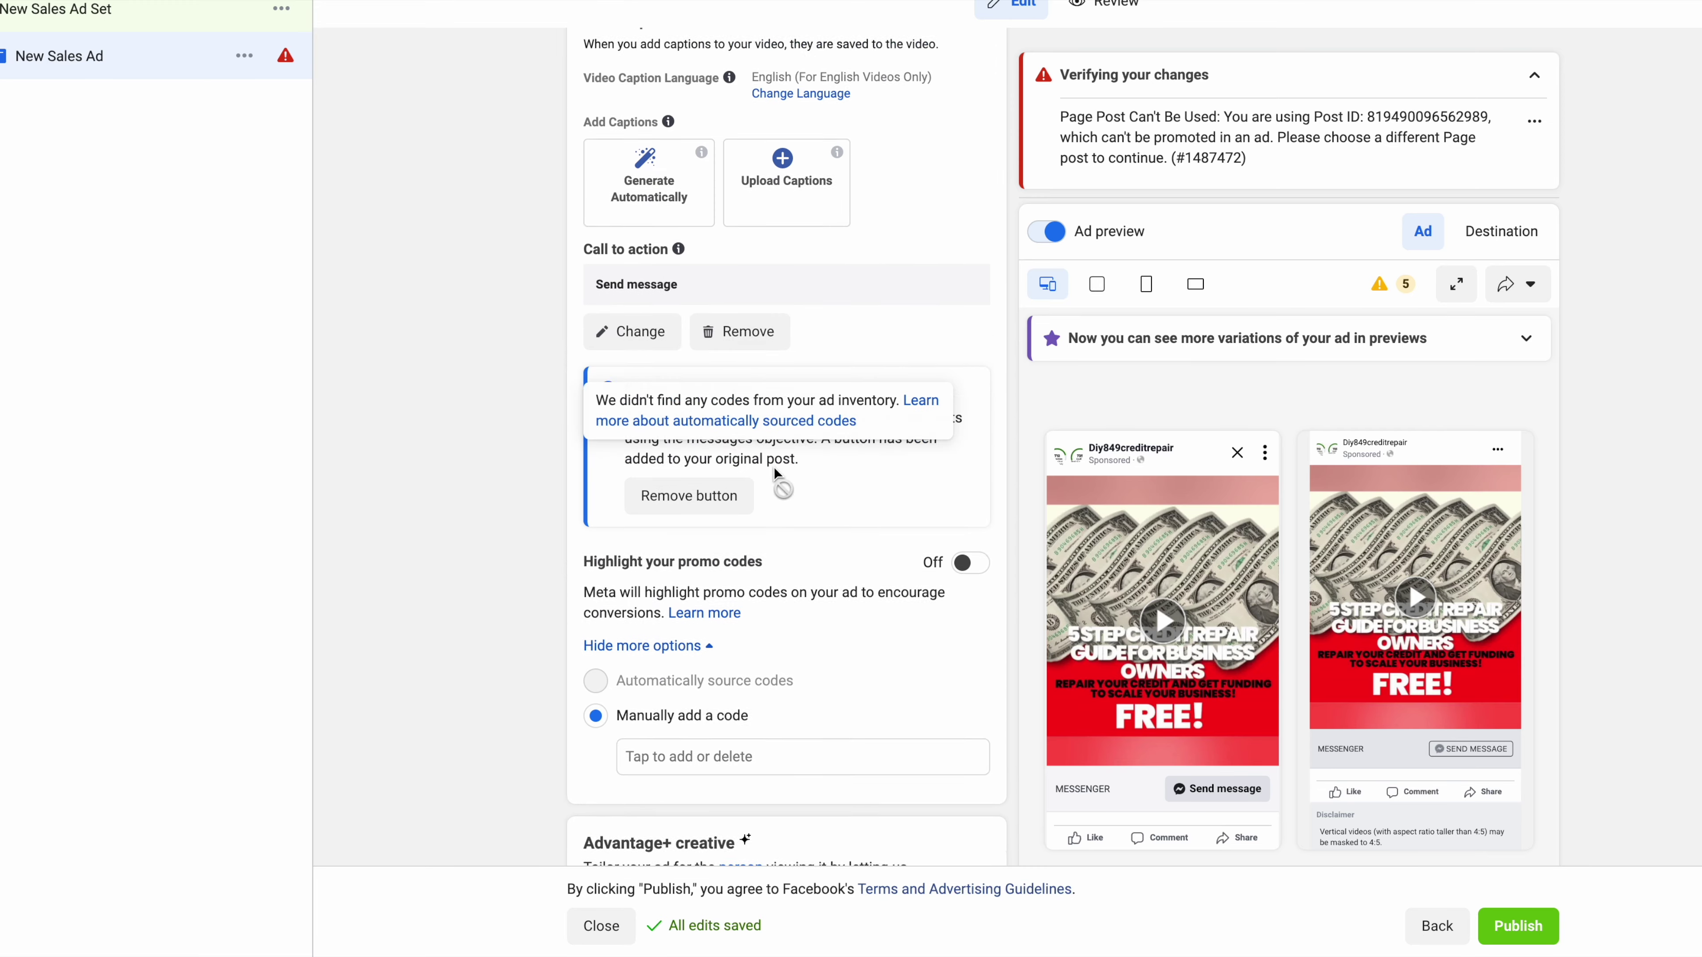
Step: Swap the post's Send message button for a Shop now button with website URL diy849.com
left_click(700, 427)
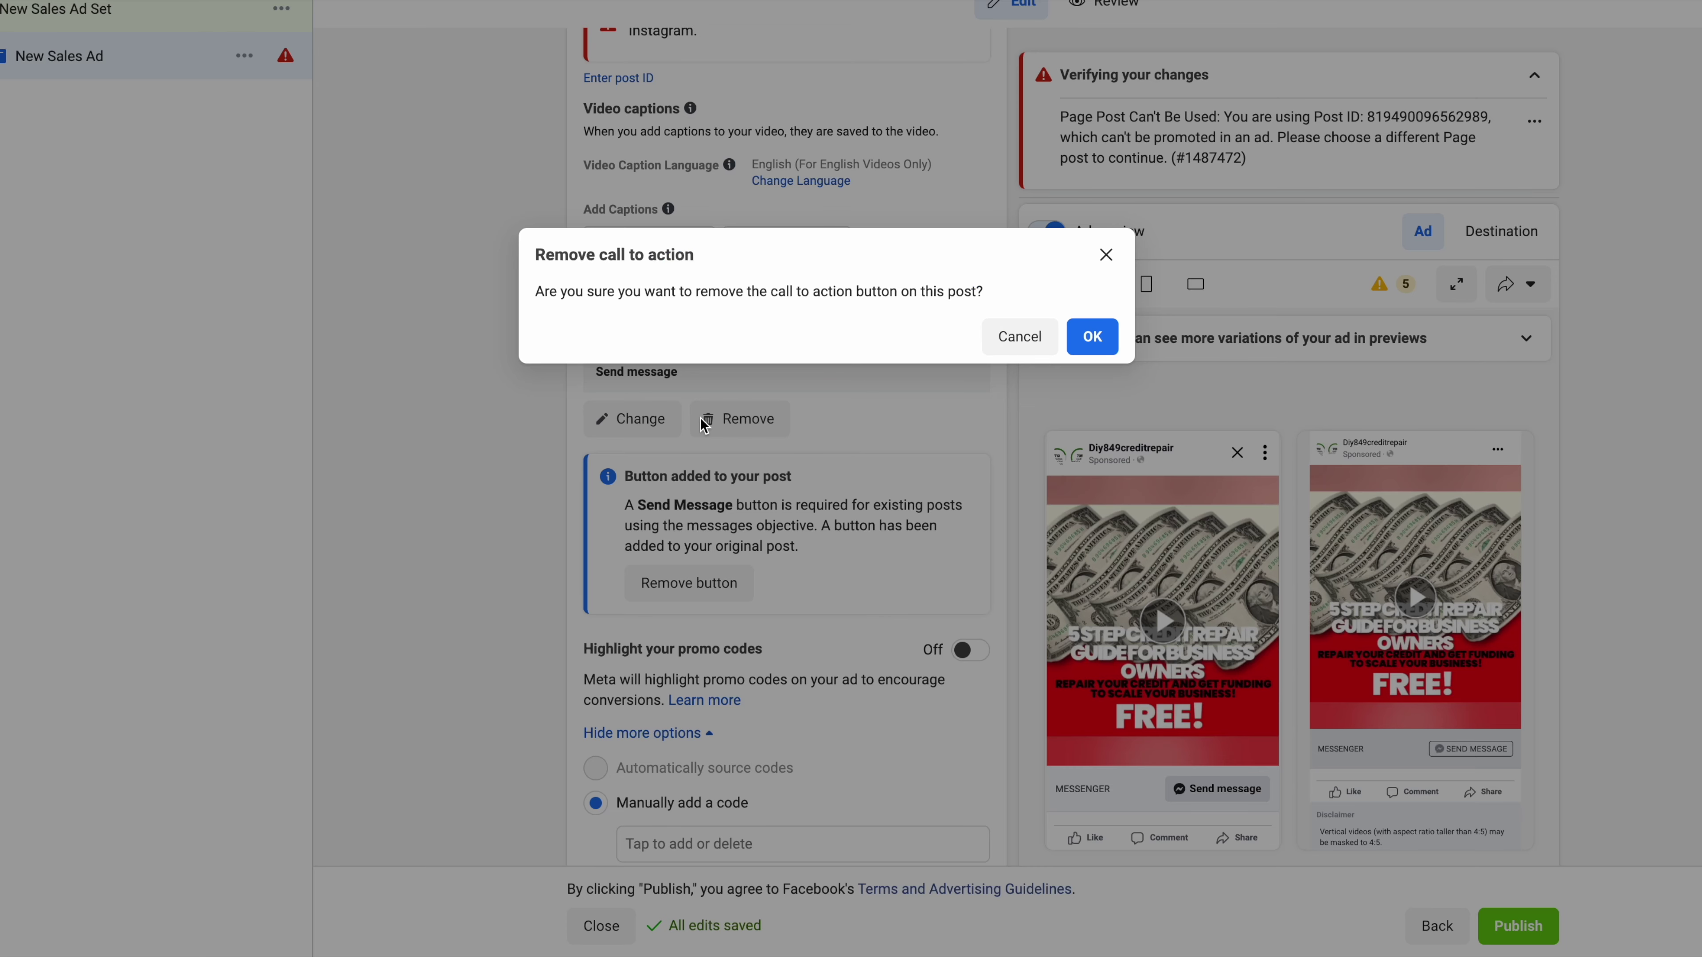
left_click(1092, 337)
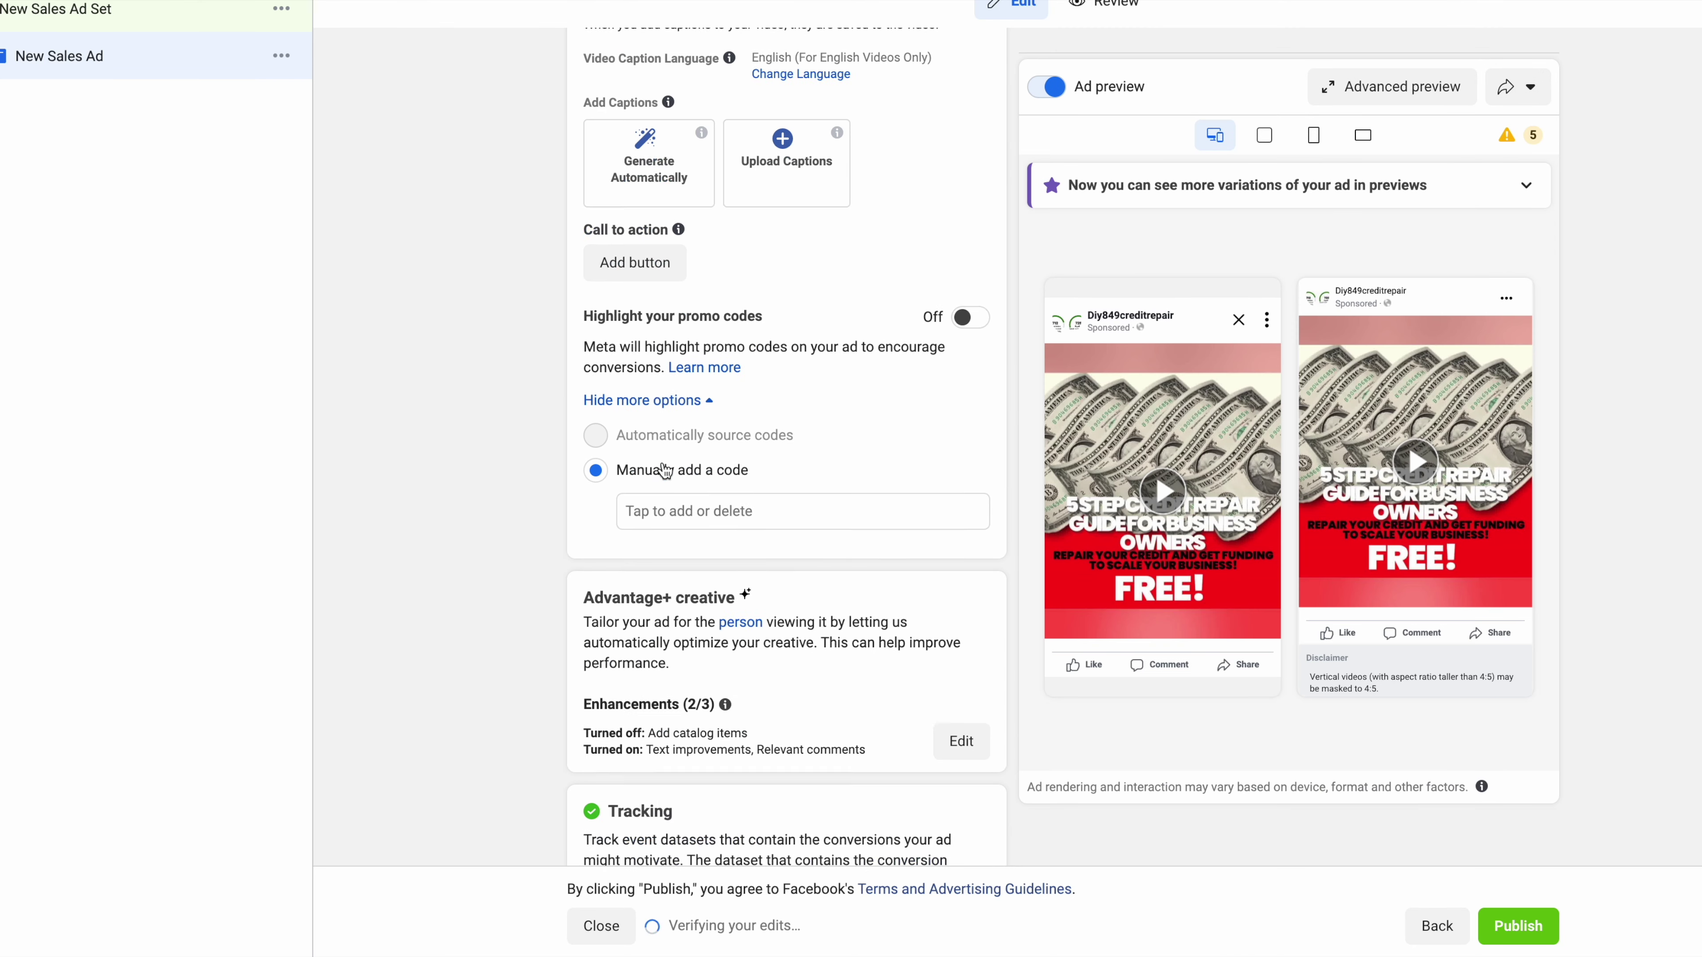
left_click(664, 466)
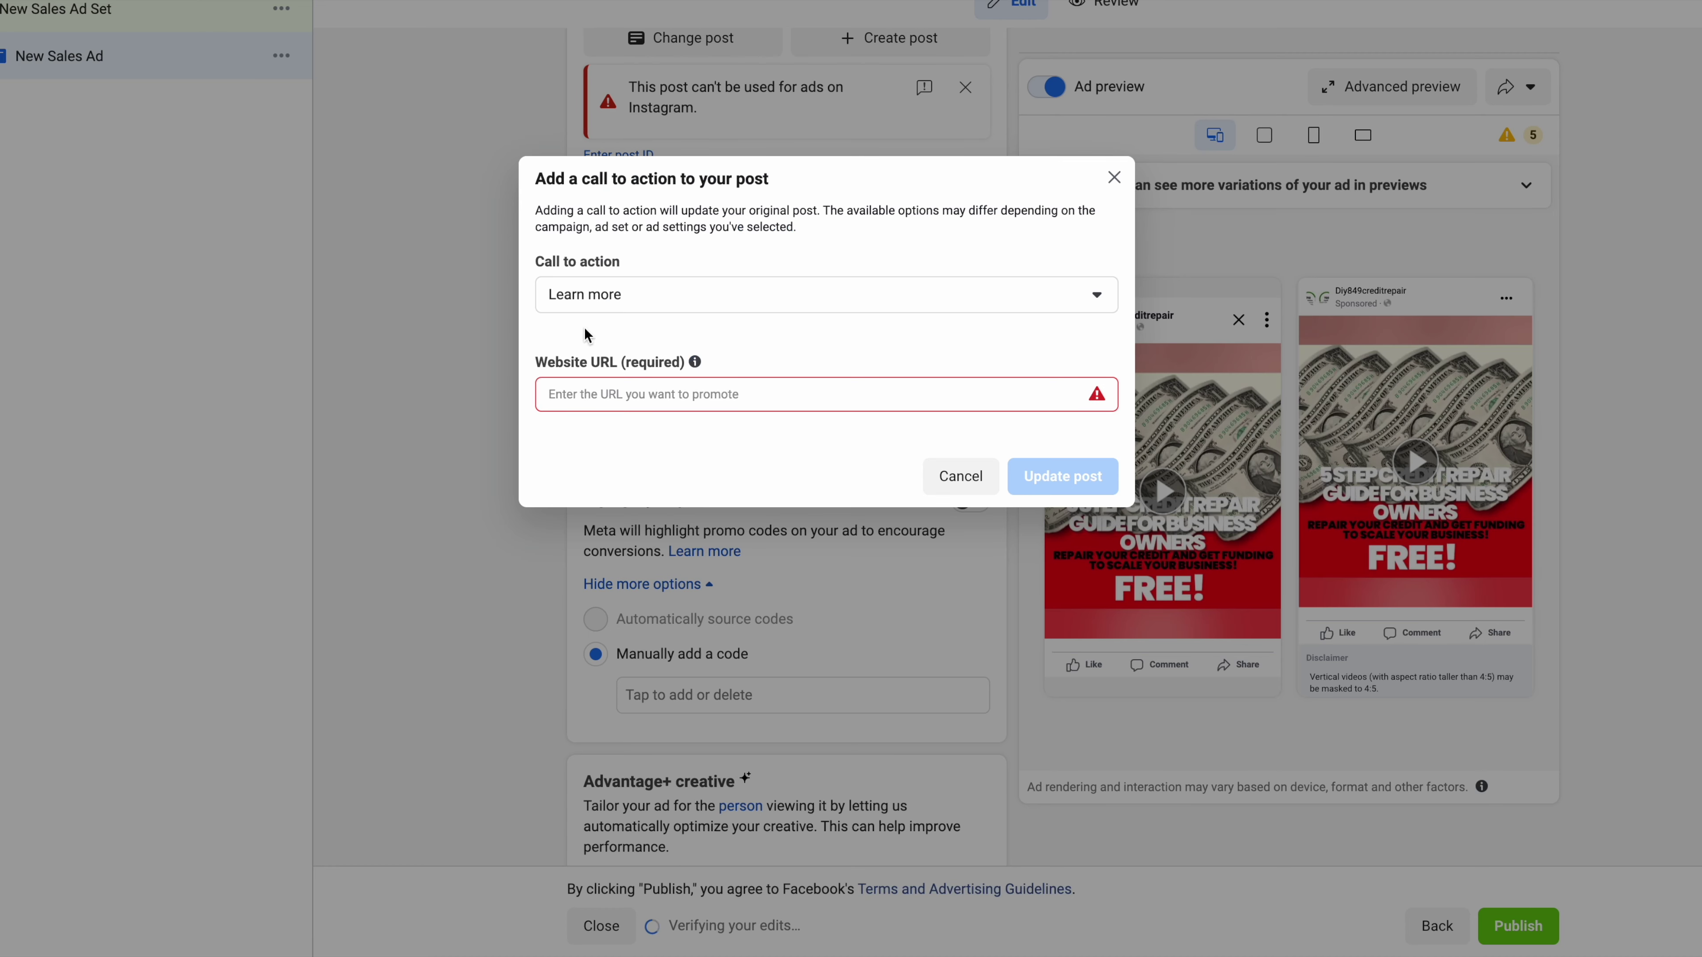
left_click(580, 302)
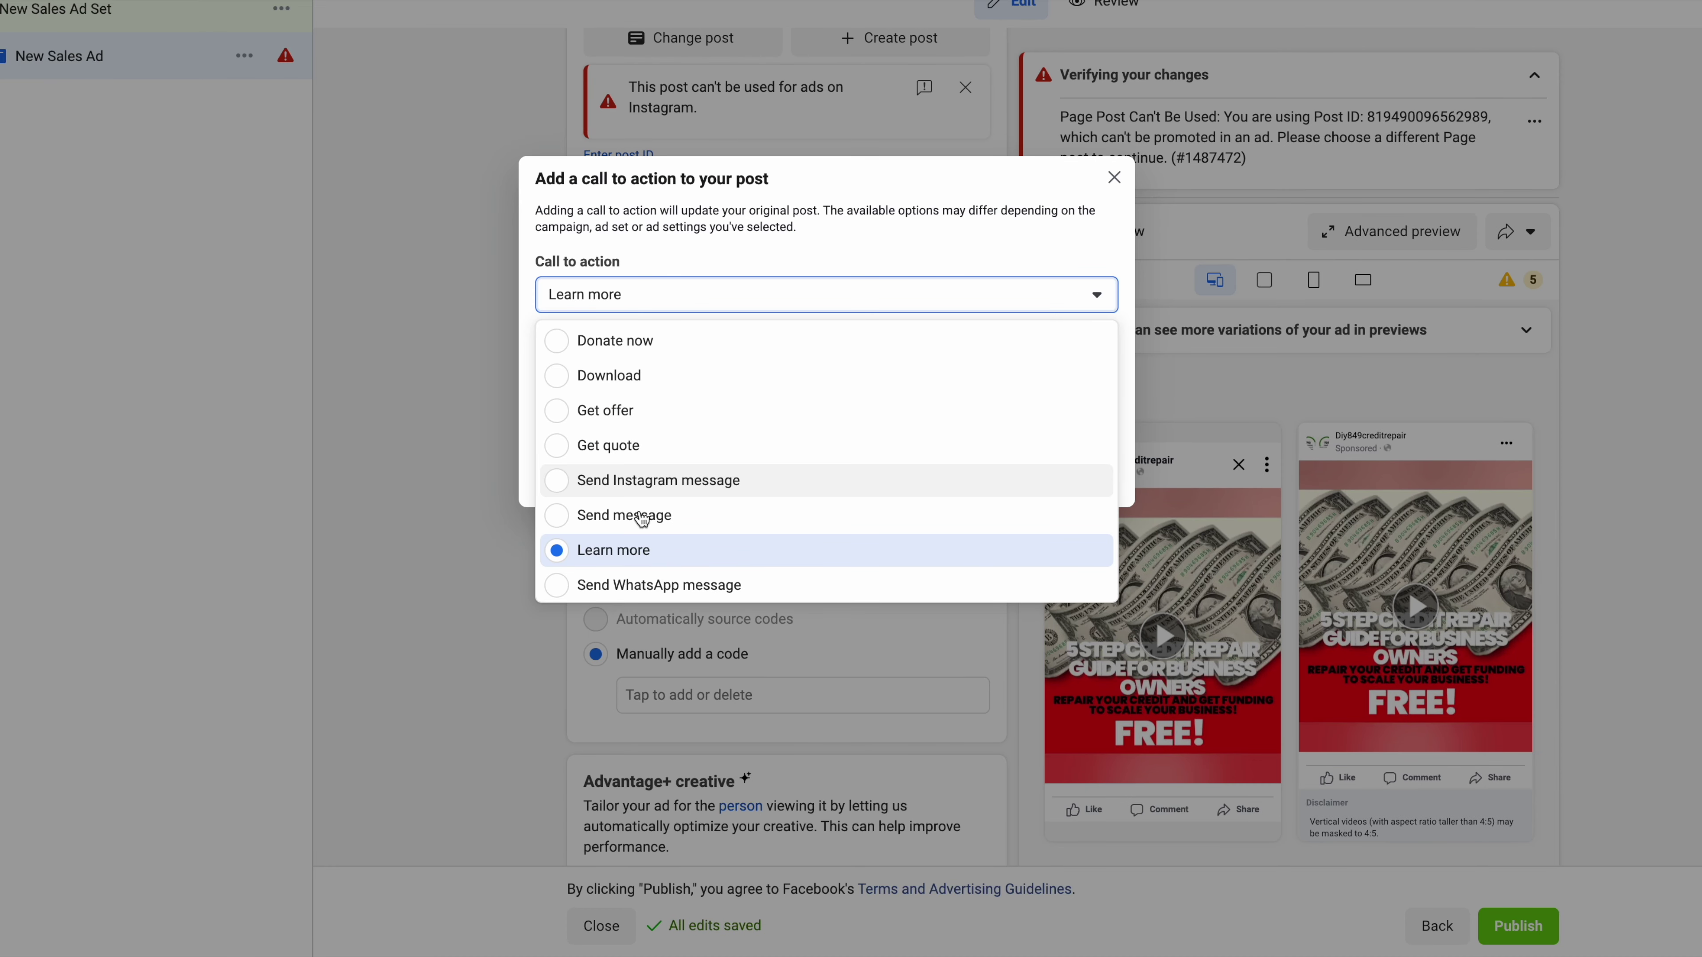
scroll(623, 519, "down", 3)
scroll(645, 521, "down", 2)
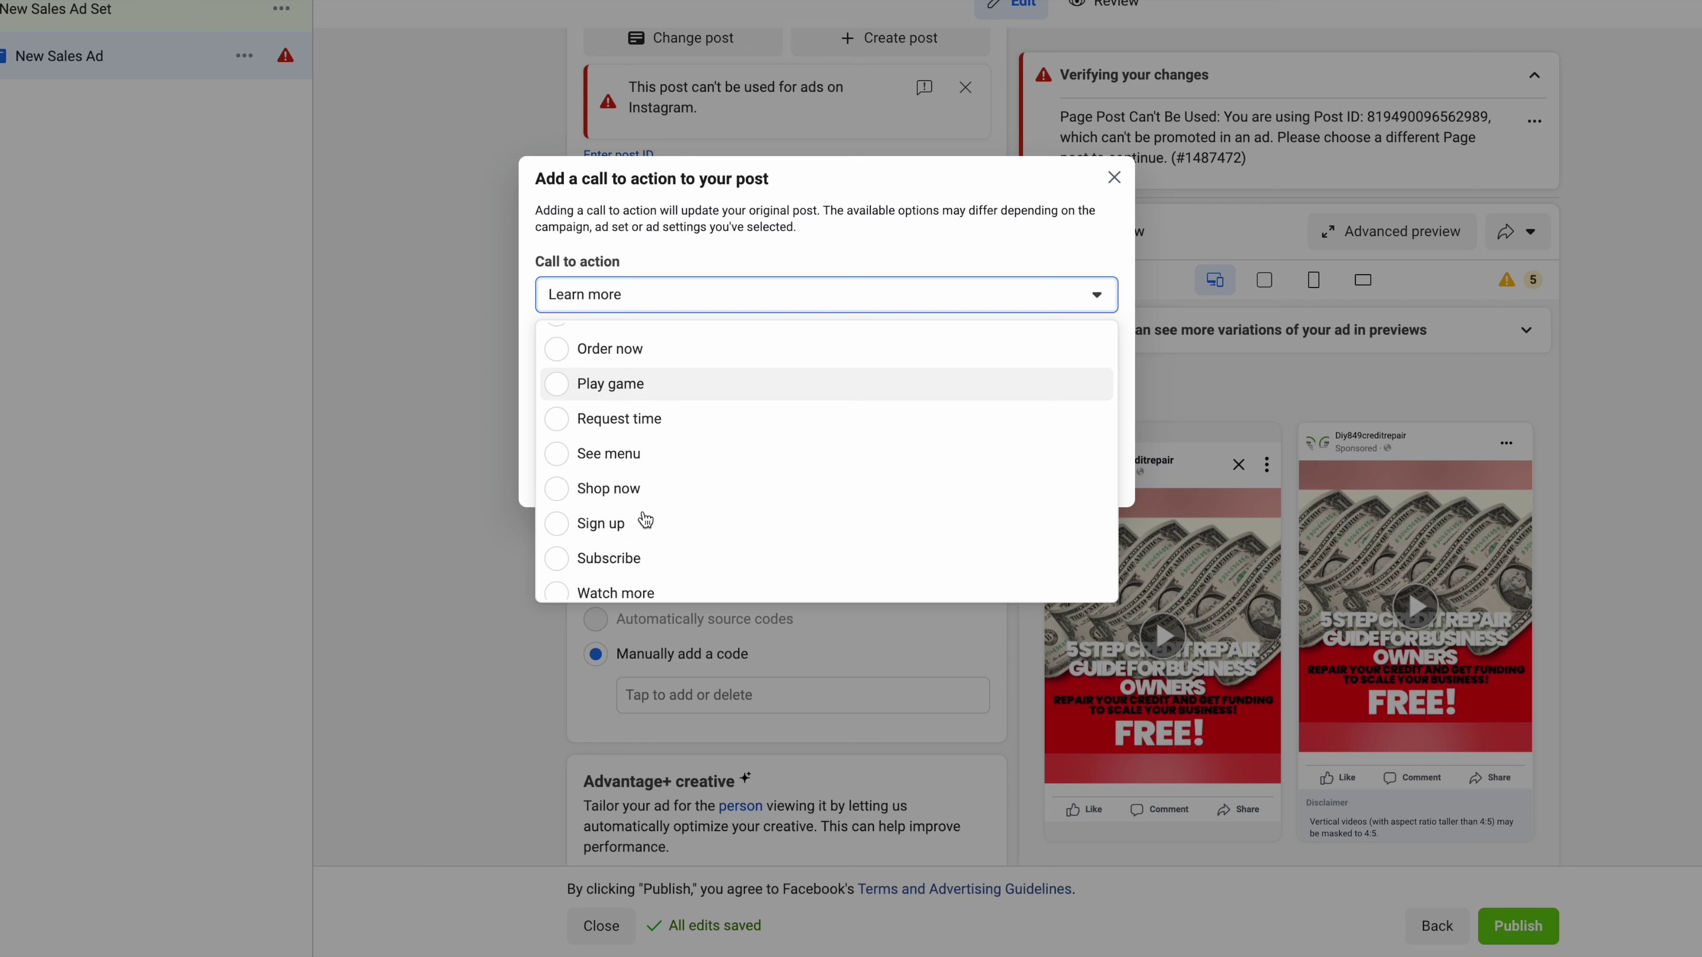
left_click(630, 488)
left_click(742, 397)
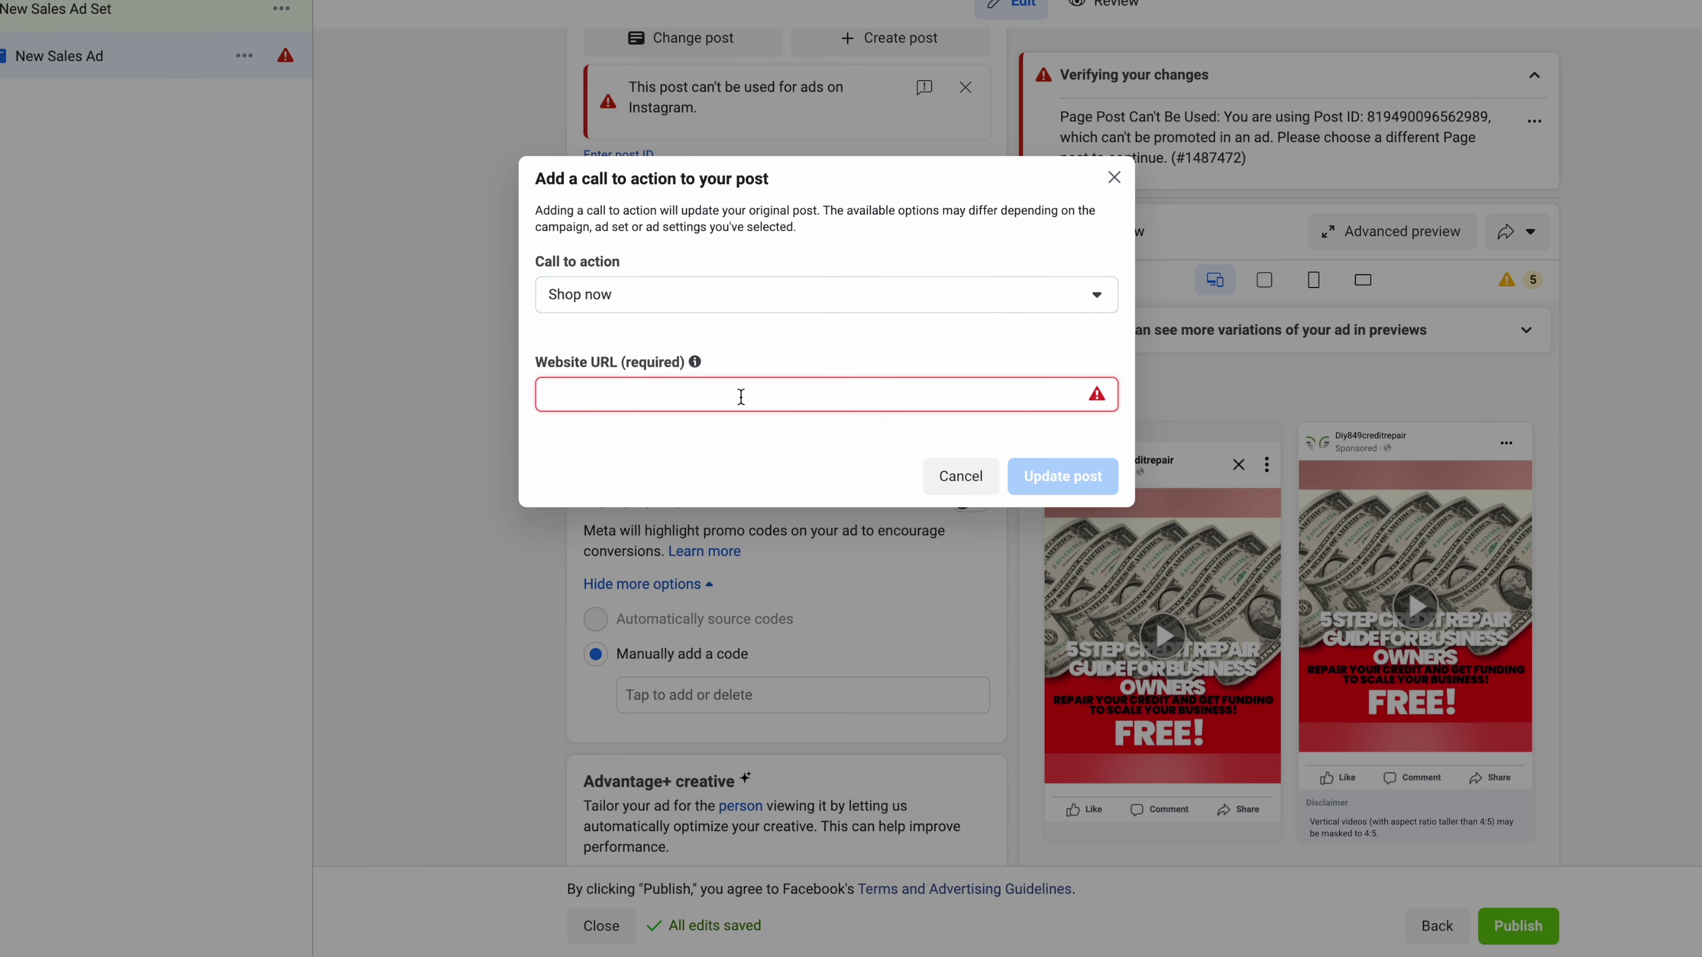
type("diy849.com")
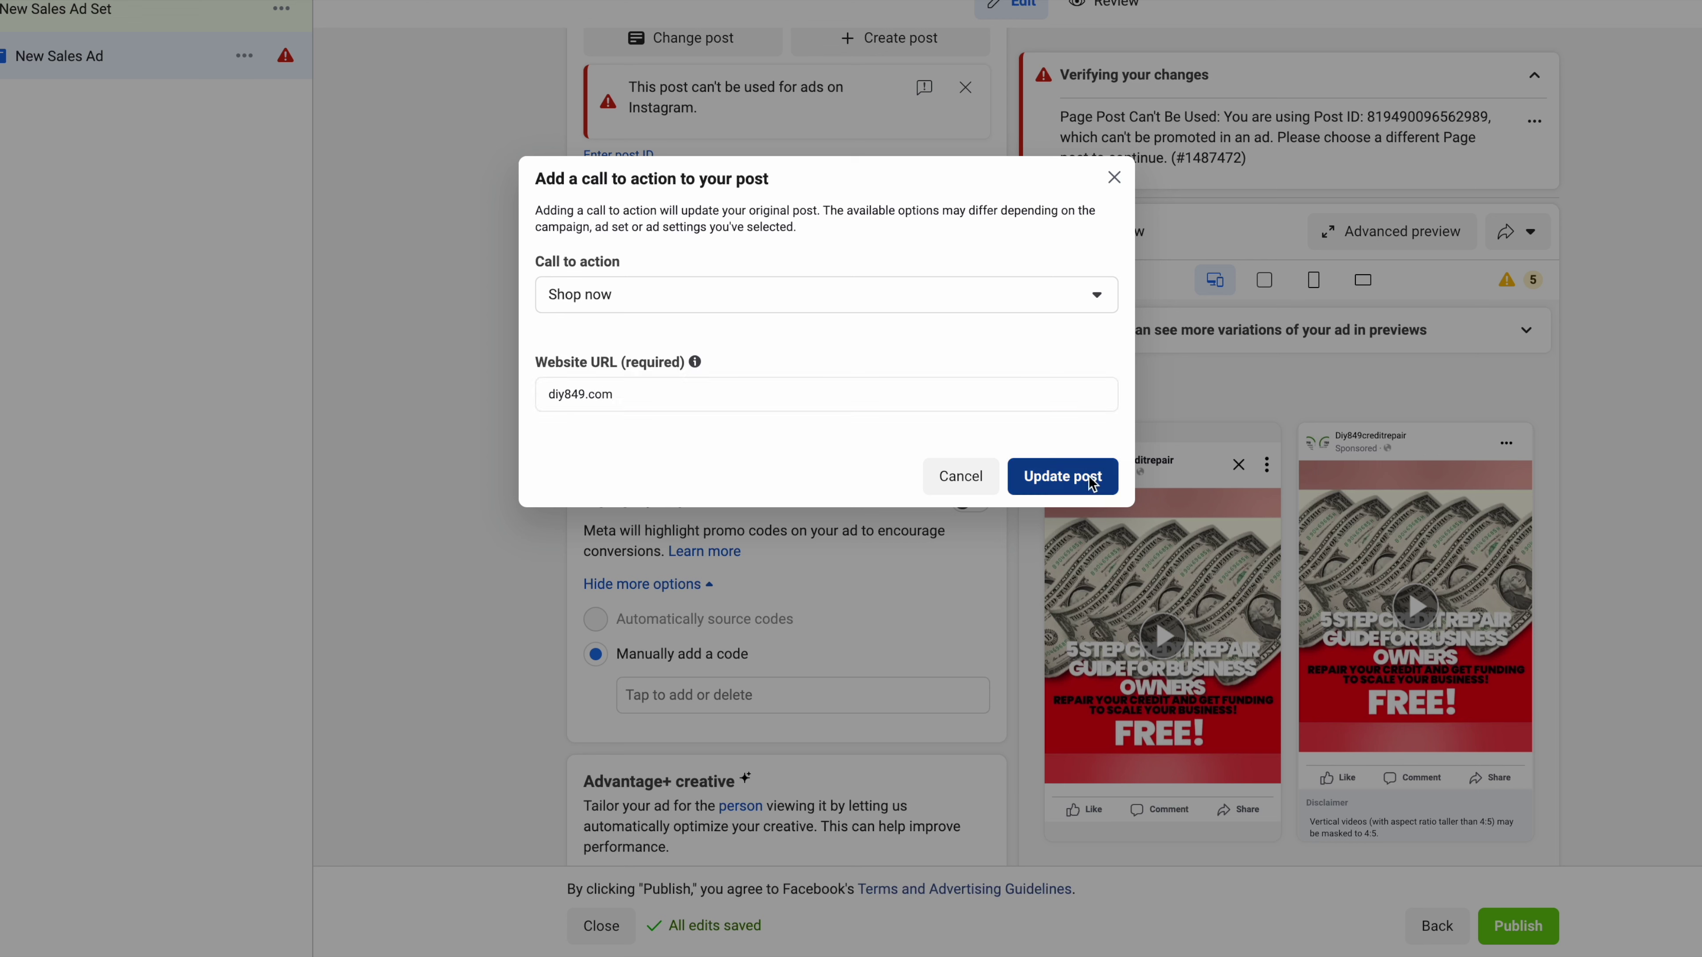
left_click(1089, 480)
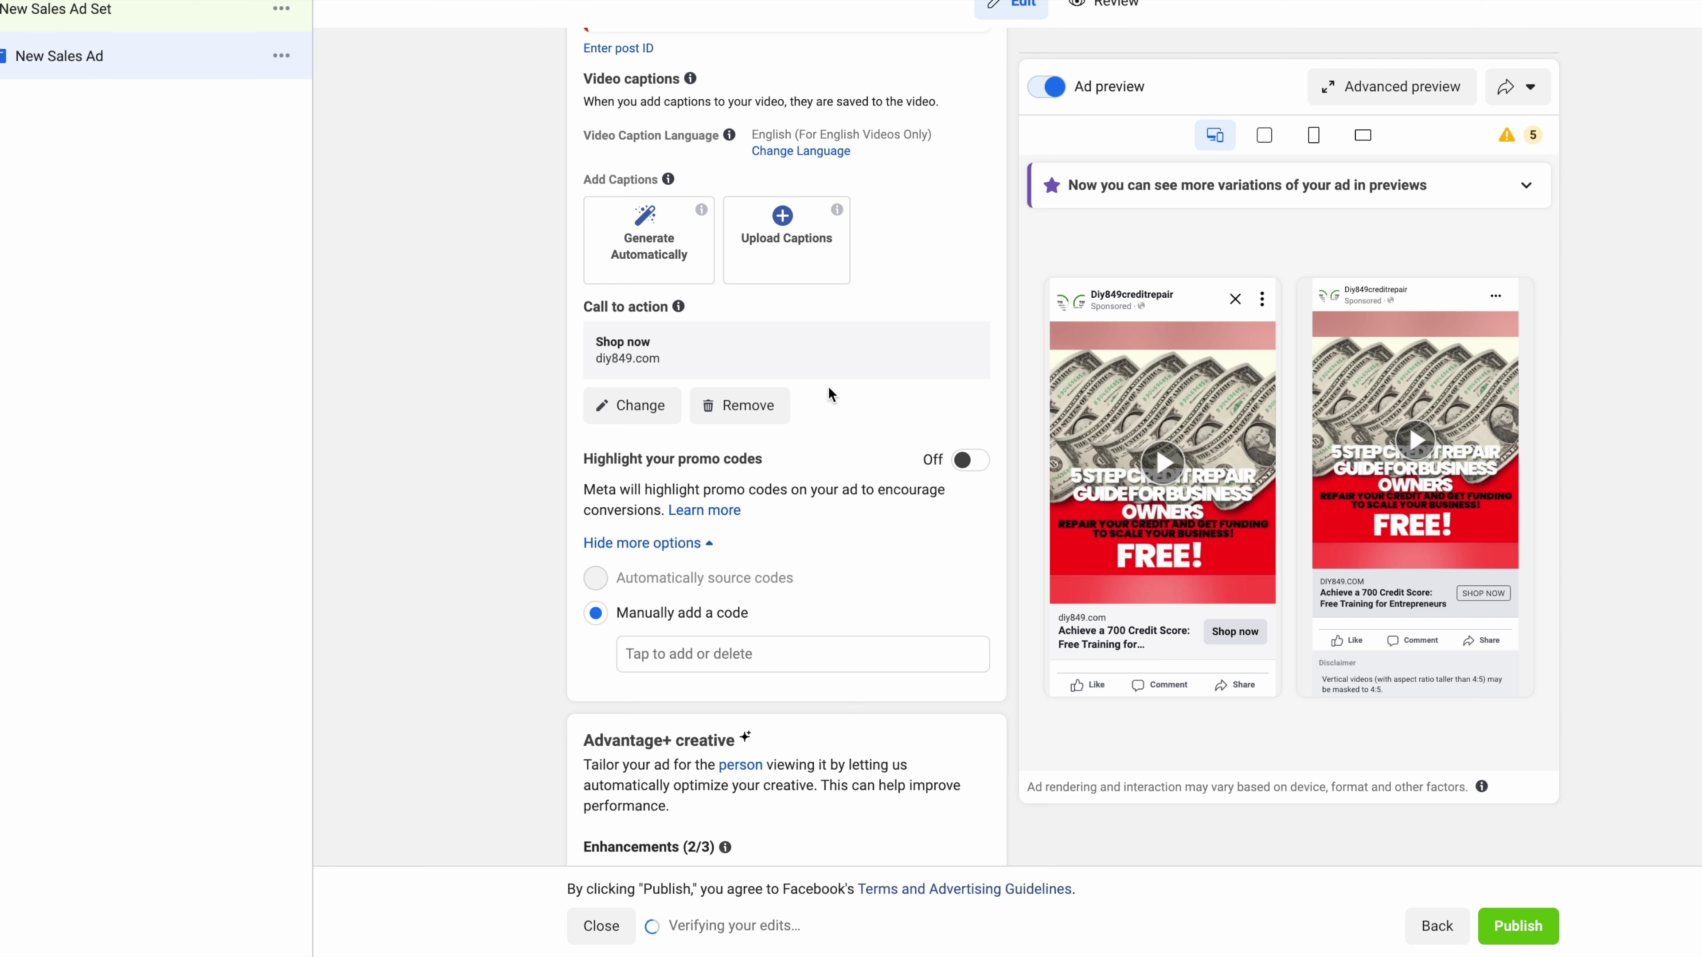
scroll(790, 435, "down", 5)
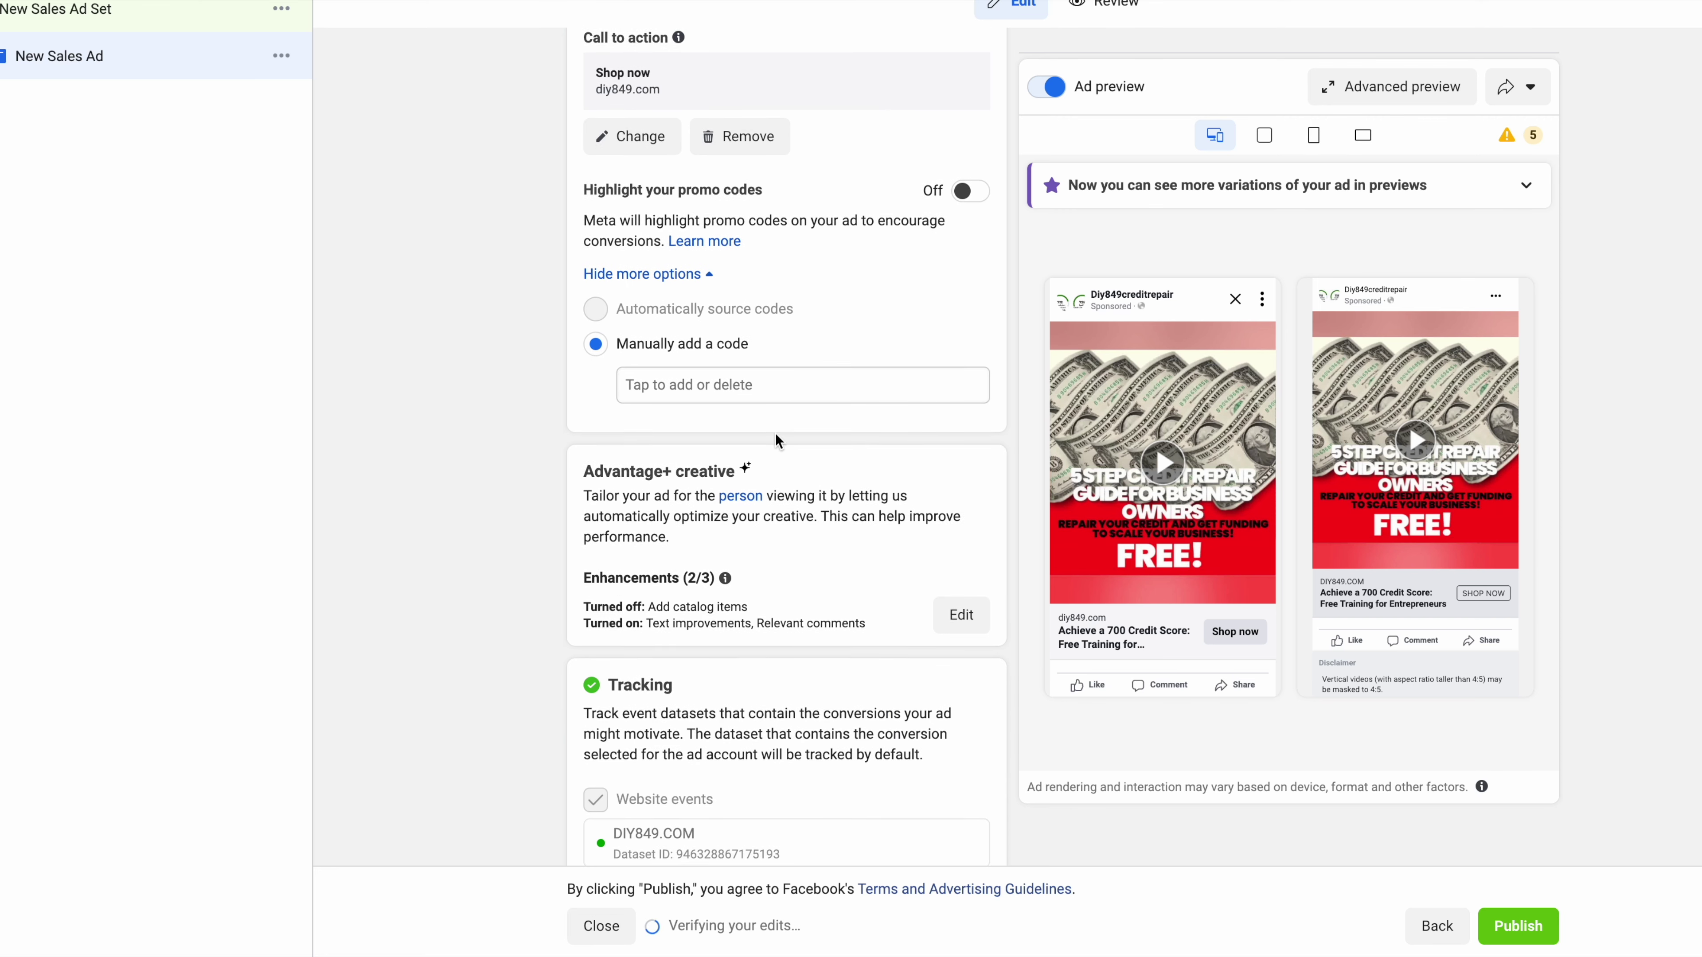
scroll(776, 439, "down", 5)
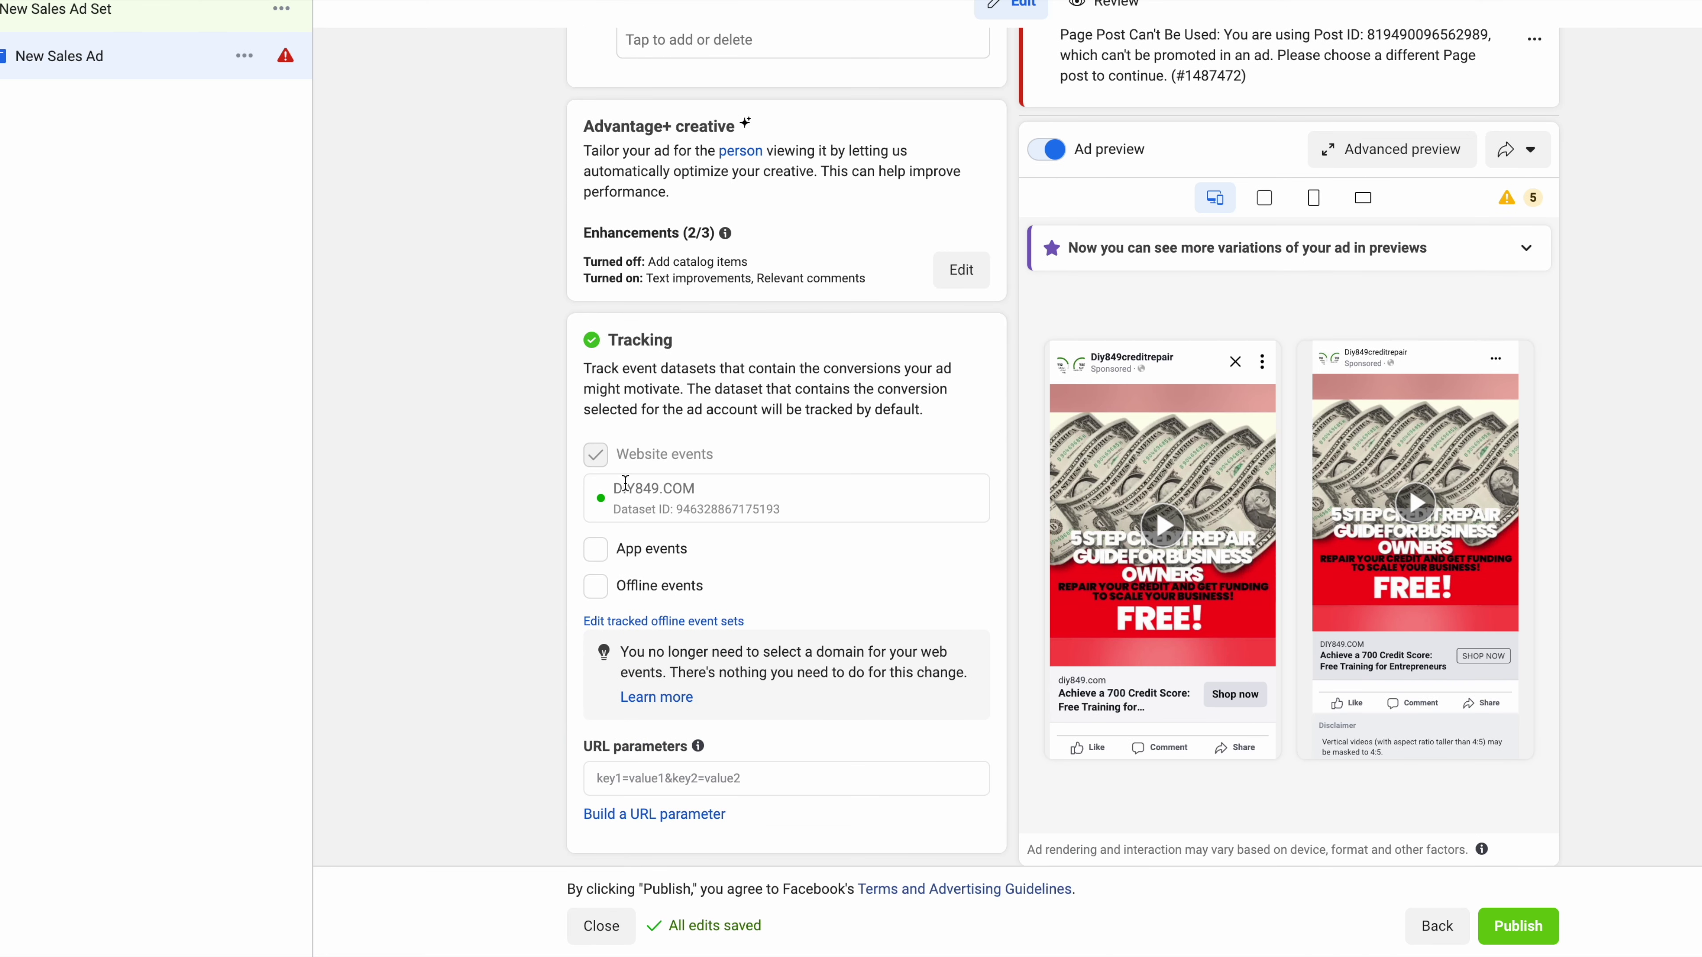
left_click_drag(632, 456, 598, 516)
double_click(617, 500)
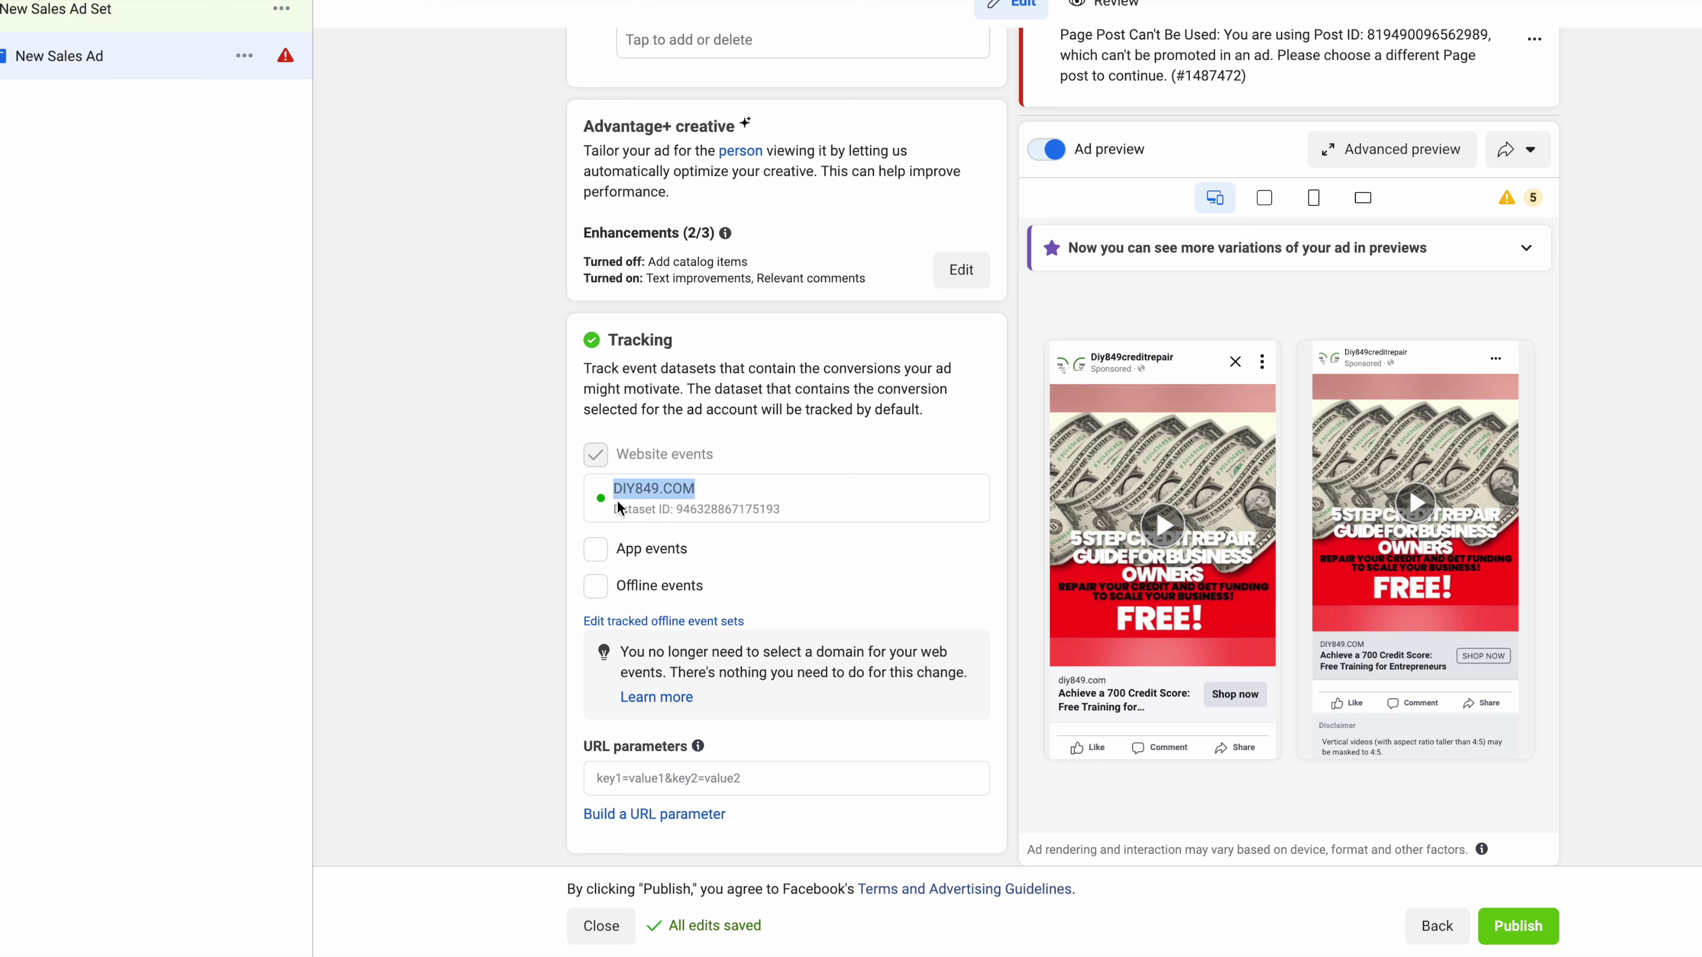